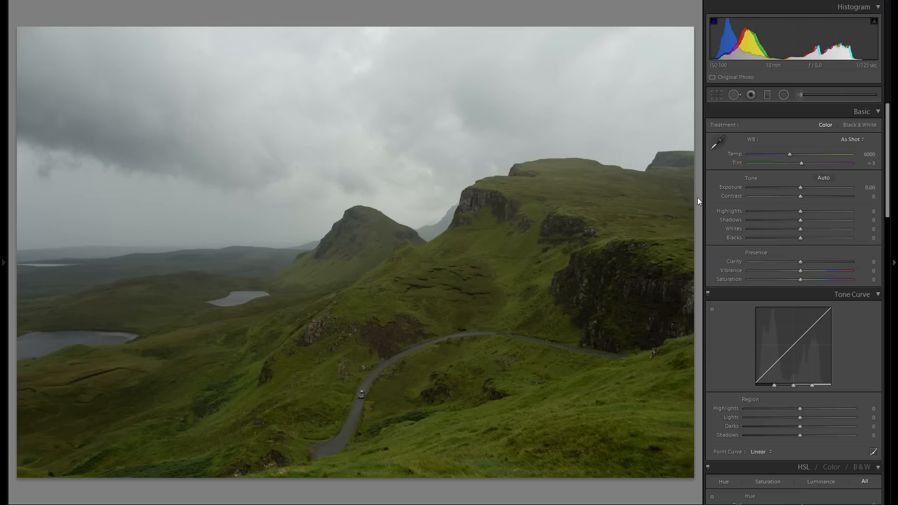
Raise the photo's Shadows to +100 and lower its Highlights to -70 in the basic tone settings.
{"action": "left_click_drag", "start_coordinate": [800, 220], "coordinate": [866, 220]}
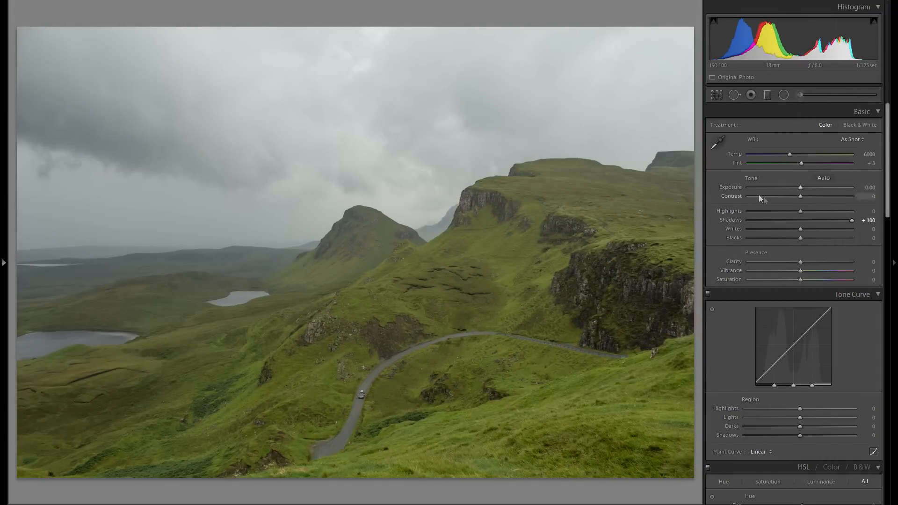
{"action": "left_click_drag", "start_coordinate": [801, 212], "coordinate": [768, 212]}
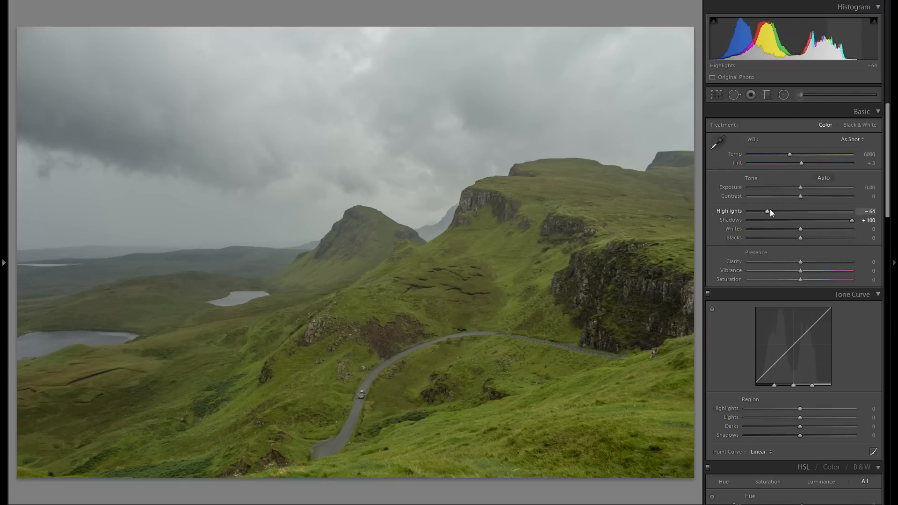
{"action": "mouse_move", "coordinate": [767, 211]}
{"action": "left_mouse_down"}
{"action": "mouse_move", "coordinate": [759, 214]}
{"action": "mouse_move", "coordinate": [767, 218]}
{"action": "left_mouse_up"}
{"action": "left_click_drag", "start_coordinate": [767, 217], "coordinate": [766, 218]}
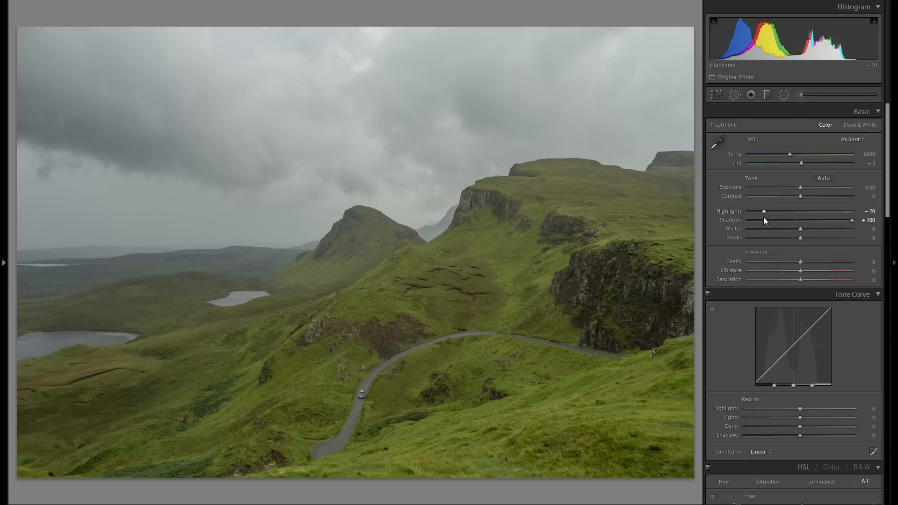
Set Contrast to +37 and lower Blacks to -42, checking the black clipping preview.
{"action": "left_click_drag", "start_coordinate": [800, 196], "coordinate": [821, 197]}
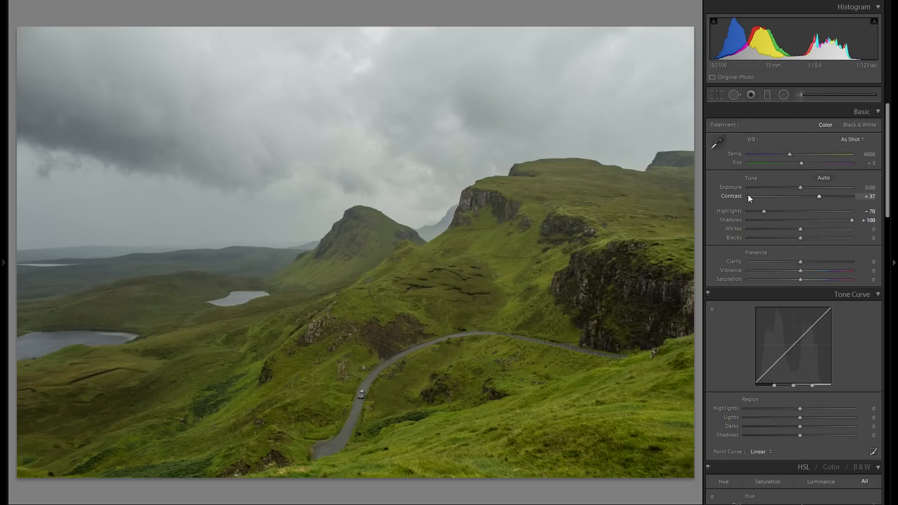
{"action": "left_click", "coordinate": [800, 238], "text": "alt"}
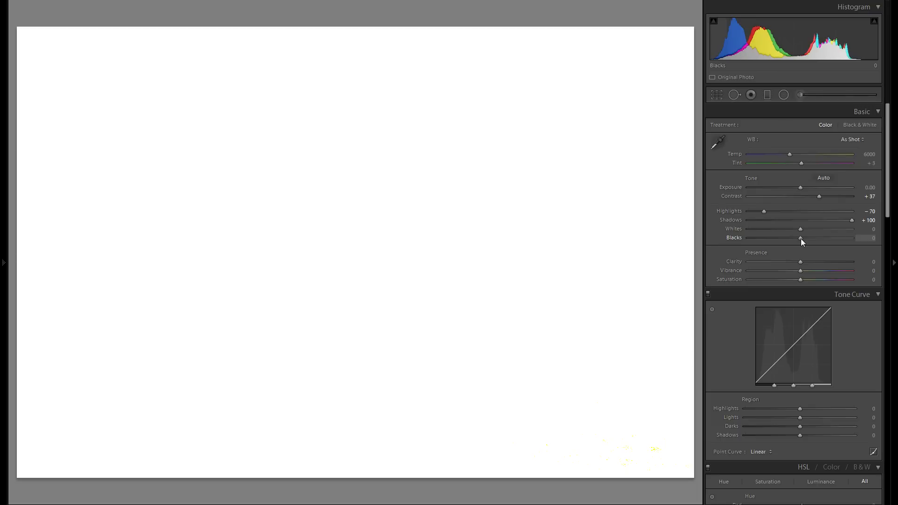
{"action": "left_click_drag", "start_coordinate": [801, 239], "coordinate": [782, 243]}
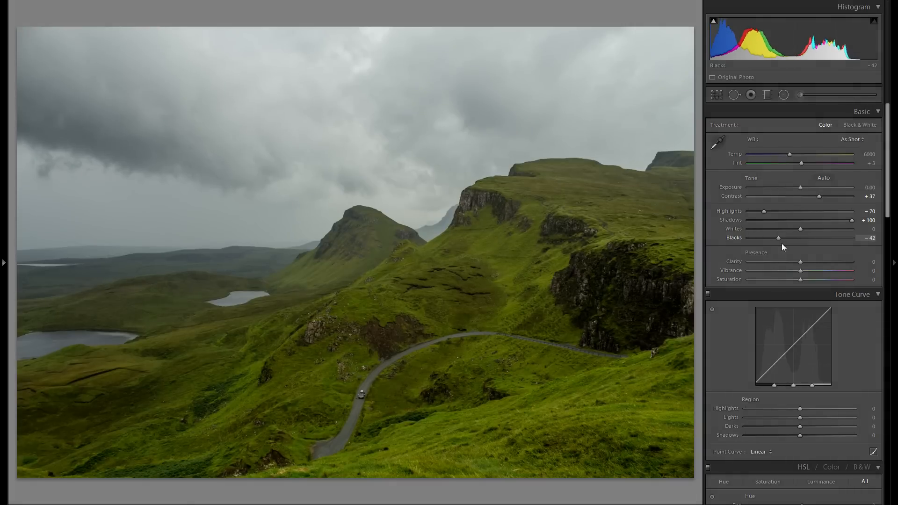
{"action": "left_click_drag", "start_coordinate": [781, 243], "coordinate": [781, 243]}
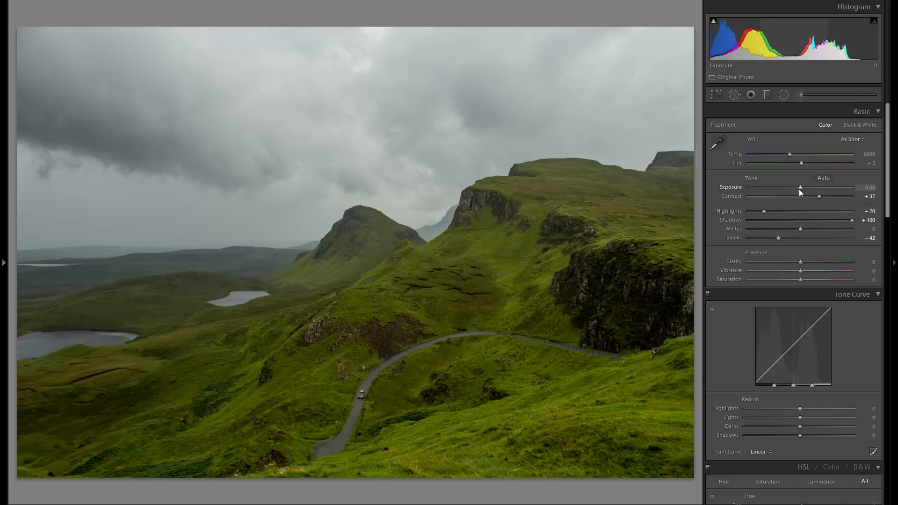
Raise Exposure to +0.57 and Whites to +44, checking the white clipping preview.
{"action": "left_click_drag", "start_coordinate": [801, 189], "coordinate": [806, 189]}
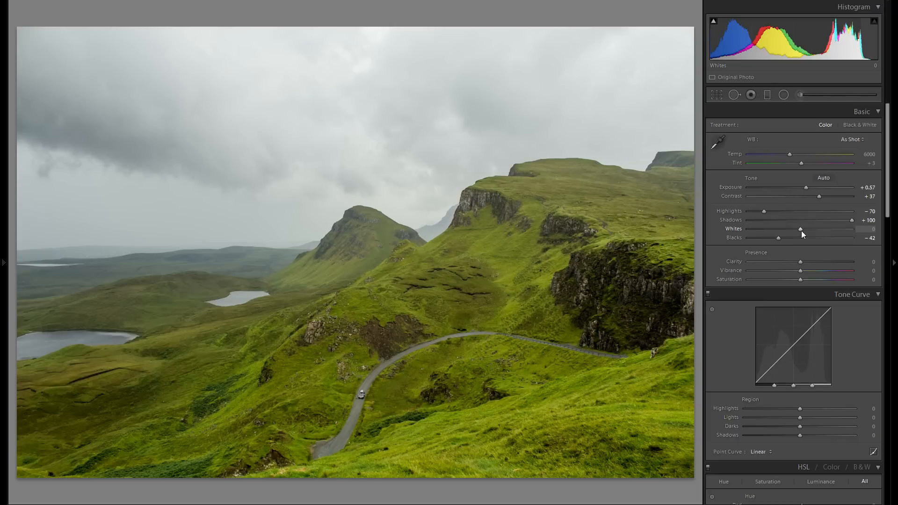
{"action": "left_click_drag", "start_coordinate": [800, 230], "coordinate": [823, 229]}
{"action": "key", "text": "alt"}
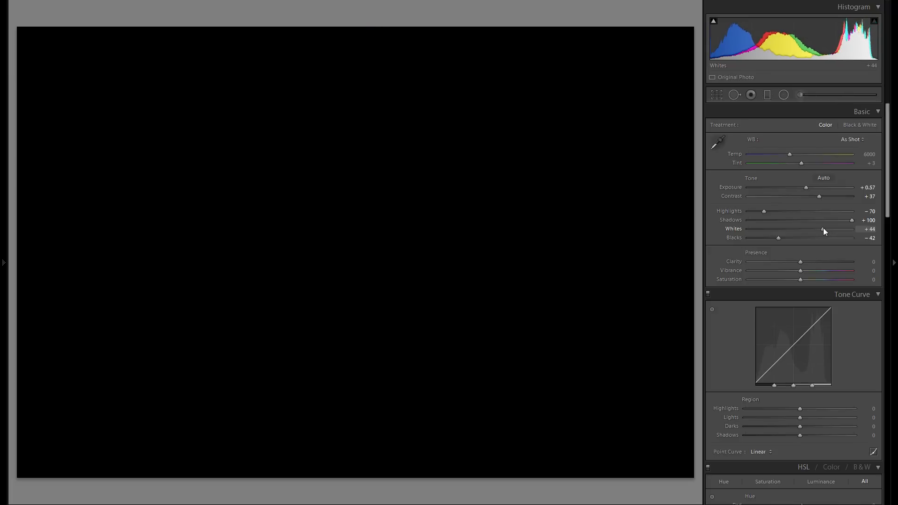
{"action": "left_click_drag", "start_coordinate": [823, 228], "coordinate": [823, 229]}
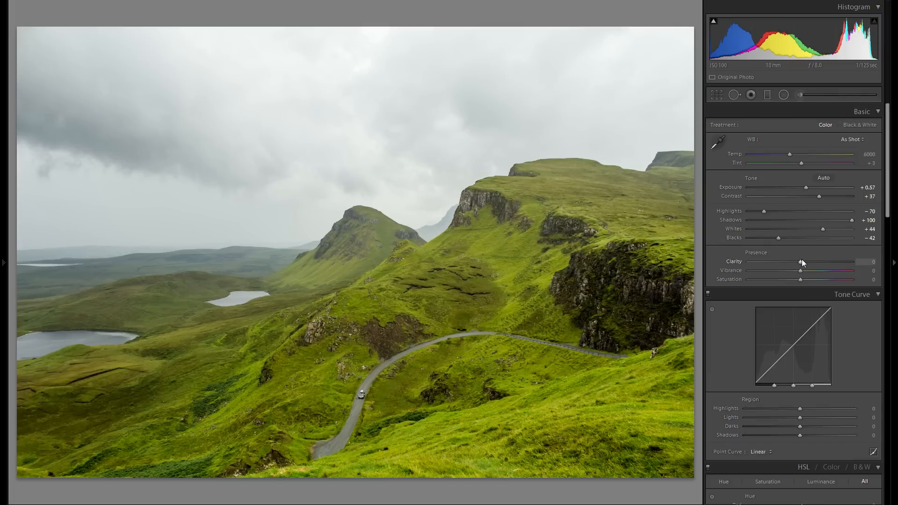
Increase the photo's Clarity to +70.
{"action": "left_click_drag", "start_coordinate": [801, 261], "coordinate": [841, 264]}
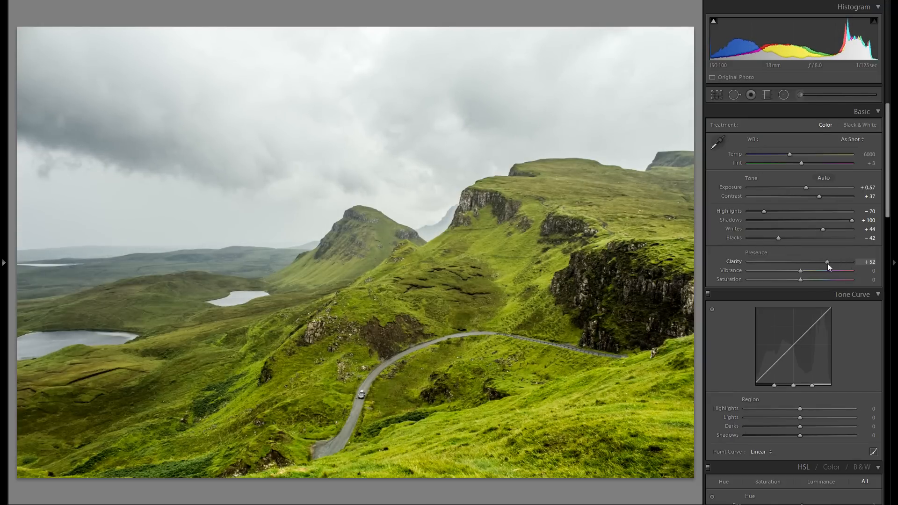
{"action": "mouse_move", "coordinate": [823, 263]}
{"action": "left_mouse_down"}
{"action": "mouse_move", "coordinate": [851, 260]}
{"action": "mouse_move", "coordinate": [822, 263]}
{"action": "mouse_move", "coordinate": [838, 260]}
{"action": "left_mouse_up"}
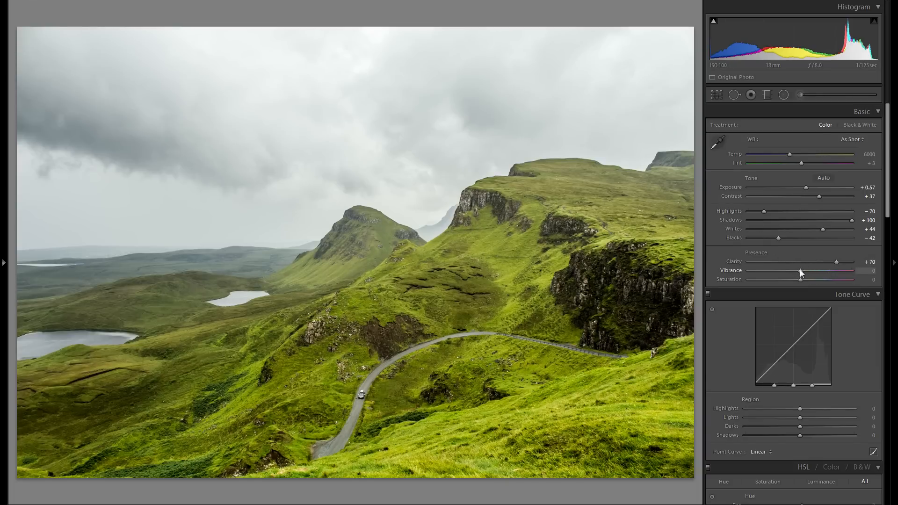
Try Vibrance and Saturation at +100 one after the other, resetting each to its default.
{"action": "left_click_drag", "start_coordinate": [753, 271], "coordinate": [809, 271]}
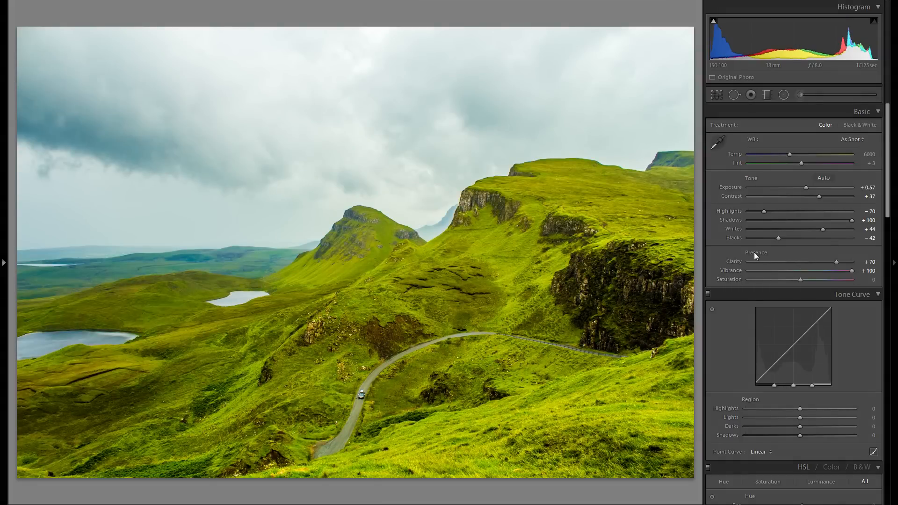
{"action": "double_click", "coordinate": [734, 270]}
{"action": "left_click_drag", "start_coordinate": [799, 279], "coordinate": [862, 279]}
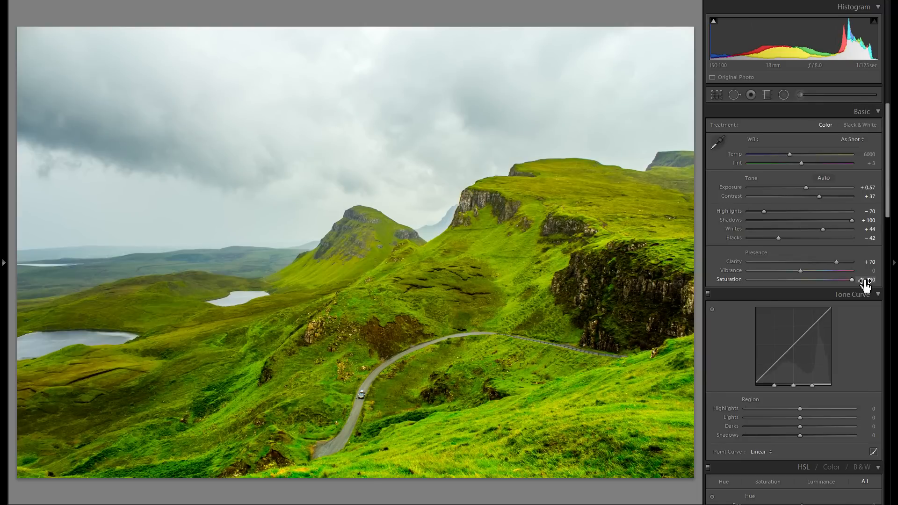
{"action": "double_click", "coordinate": [729, 280]}
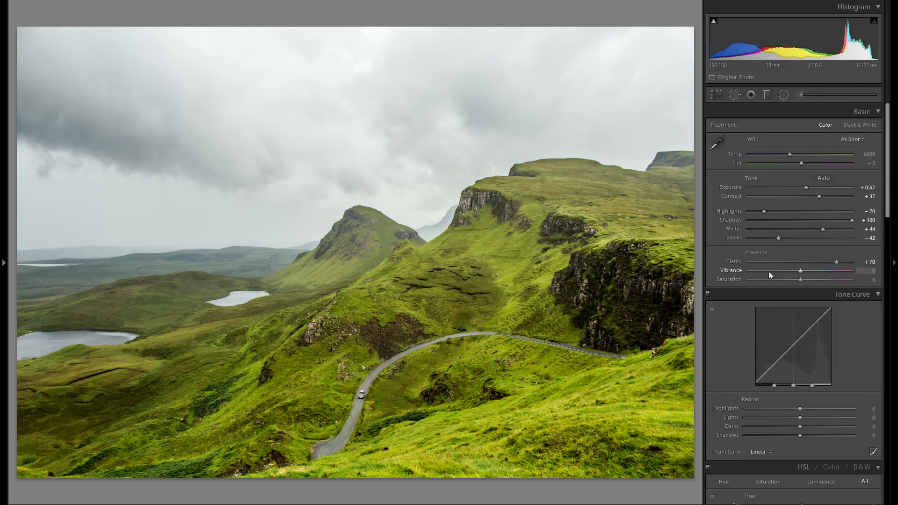
Set Vibrance to +16 and cool the white balance temperature to 5620, leaving Tint at its default after a trial shift toward green.
{"action": "mouse_move", "coordinate": [804, 271]}
{"action": "left_mouse_down"}
{"action": "mouse_move", "coordinate": [817, 273]}
{"action": "mouse_move", "coordinate": [810, 274]}
{"action": "left_mouse_up"}
{"action": "mouse_move", "coordinate": [791, 155]}
{"action": "left_mouse_down"}
{"action": "mouse_move", "coordinate": [781, 154]}
{"action": "mouse_move", "coordinate": [820, 154]}
{"action": "mouse_move", "coordinate": [786, 152]}
{"action": "left_mouse_up"}
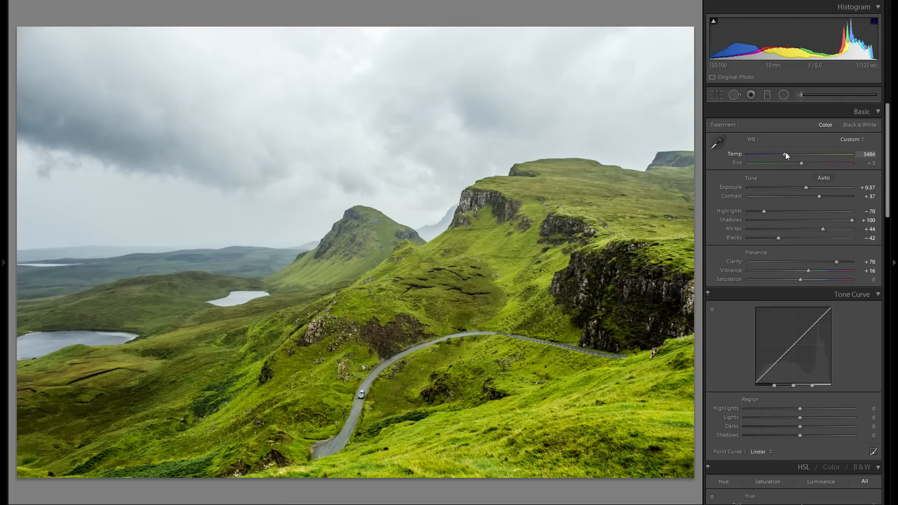
{"action": "mouse_move", "coordinate": [785, 153]}
{"action": "left_mouse_down"}
{"action": "mouse_move", "coordinate": [809, 152]}
{"action": "mouse_move", "coordinate": [778, 153]}
{"action": "mouse_move", "coordinate": [793, 153]}
{"action": "mouse_move", "coordinate": [784, 165]}
{"action": "mouse_move", "coordinate": [830, 166]}
{"action": "mouse_move", "coordinate": [792, 164]}
{"action": "left_mouse_up"}
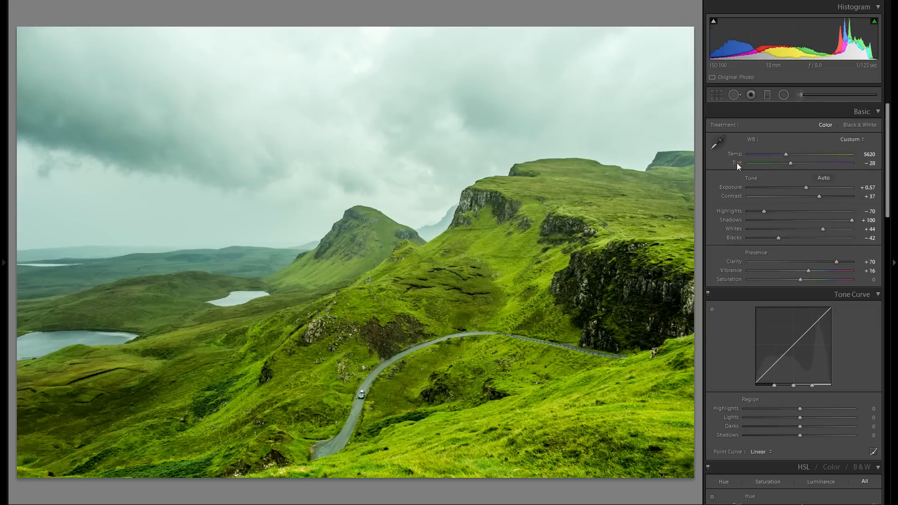
{"action": "double_click", "coordinate": [739, 164]}
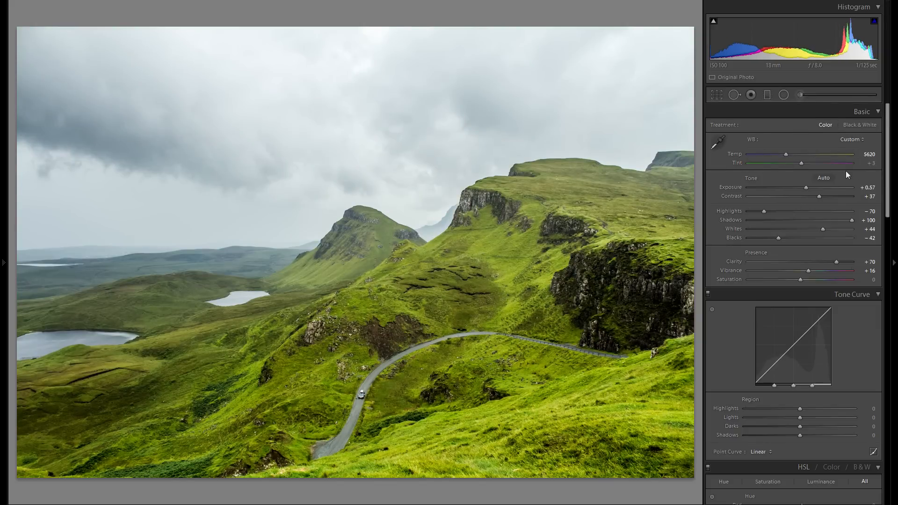
Raise the tone curve's Highlights region to +80 and its Lights region to +10.
{"action": "scroll", "coordinate": [798, 183], "scroll_direction": "down", "scroll_amount": 3}
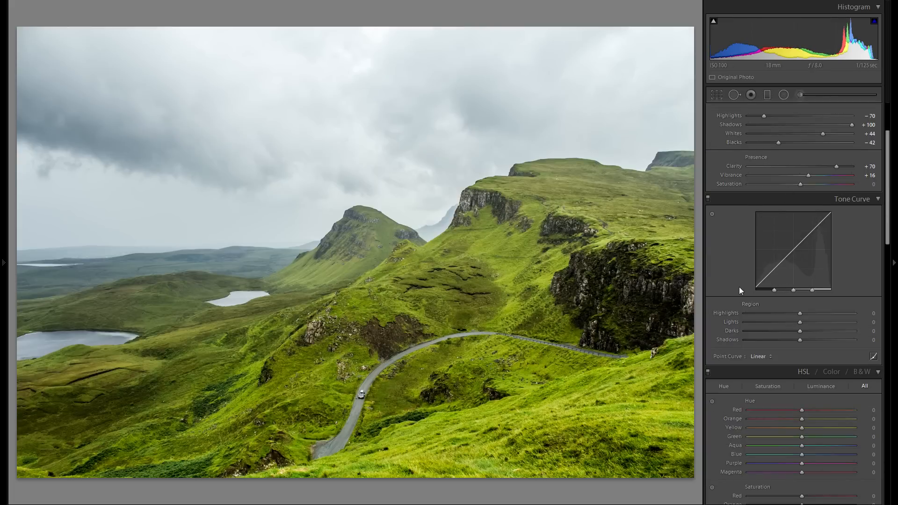
{"action": "left_click_drag", "start_coordinate": [800, 313], "coordinate": [833, 315]}
{"action": "scroll", "coordinate": [718, 316], "scroll_direction": "up", "scroll_amount": 3}
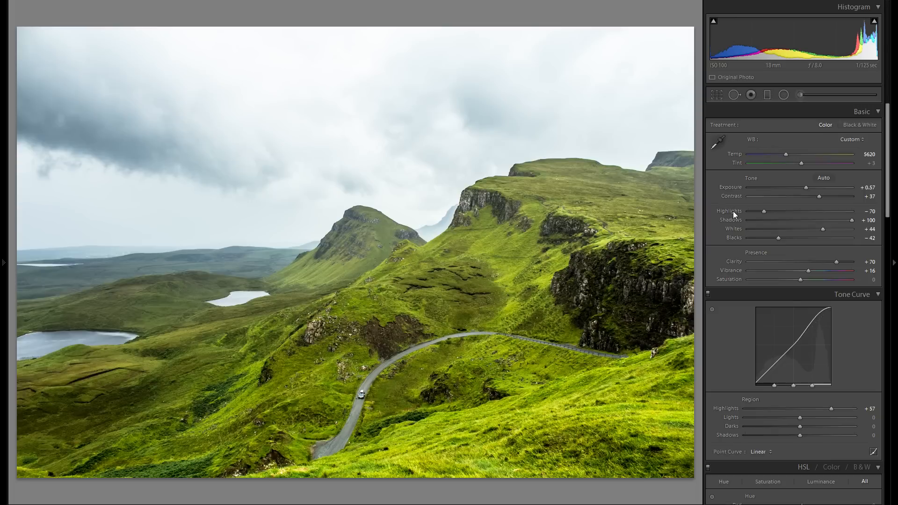
{"action": "scroll", "coordinate": [750, 237], "scroll_direction": "down", "scroll_amount": 3}
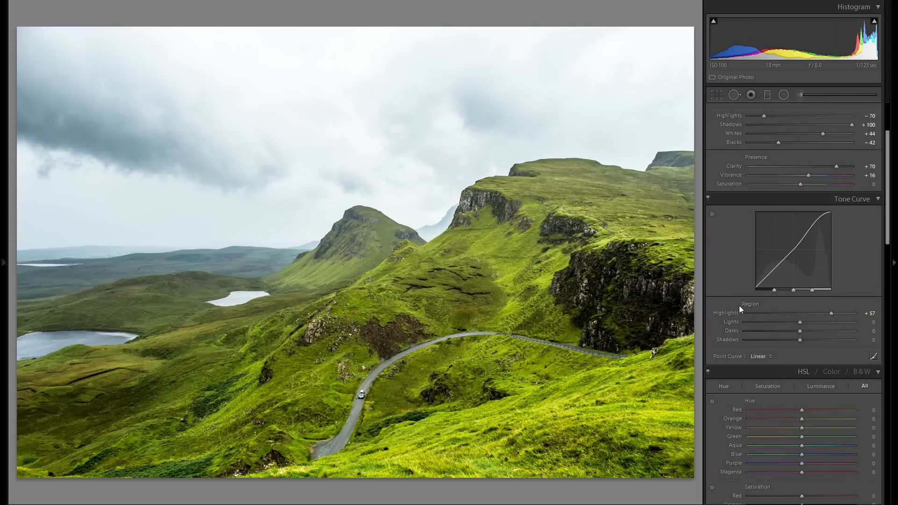
{"action": "left_click_drag", "start_coordinate": [831, 314], "coordinate": [798, 314]}
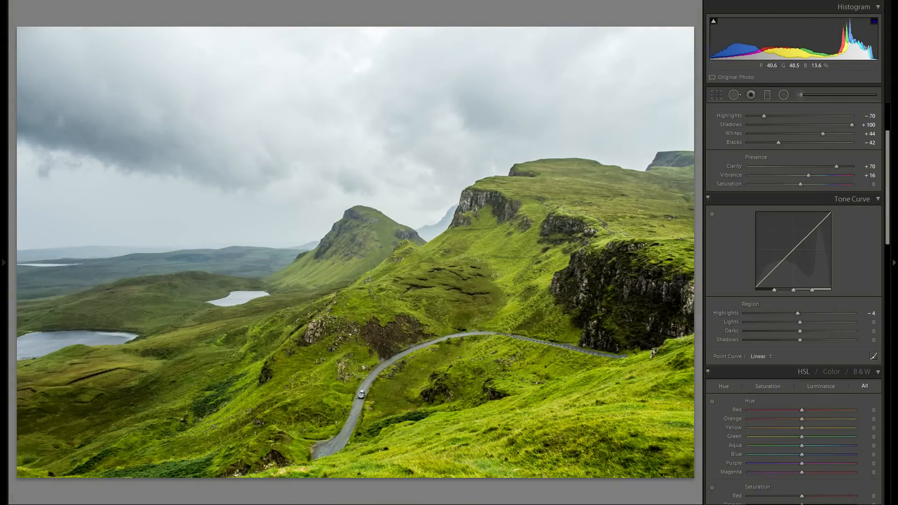
{"action": "left_click_drag", "start_coordinate": [798, 312], "coordinate": [844, 315]}
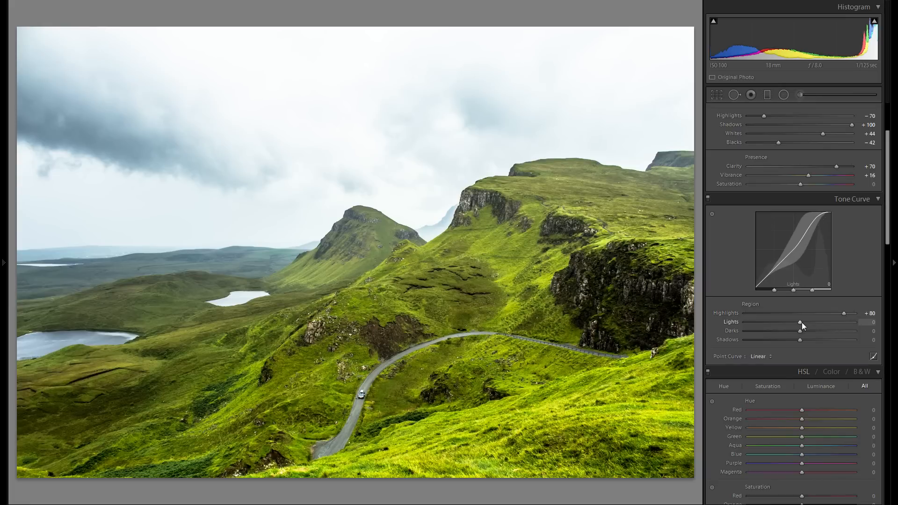
{"action": "mouse_move", "coordinate": [802, 322]}
{"action": "left_mouse_down"}
{"action": "mouse_move", "coordinate": [779, 323]}
{"action": "mouse_move", "coordinate": [824, 324]}
{"action": "mouse_move", "coordinate": [807, 326]}
{"action": "left_mouse_up"}
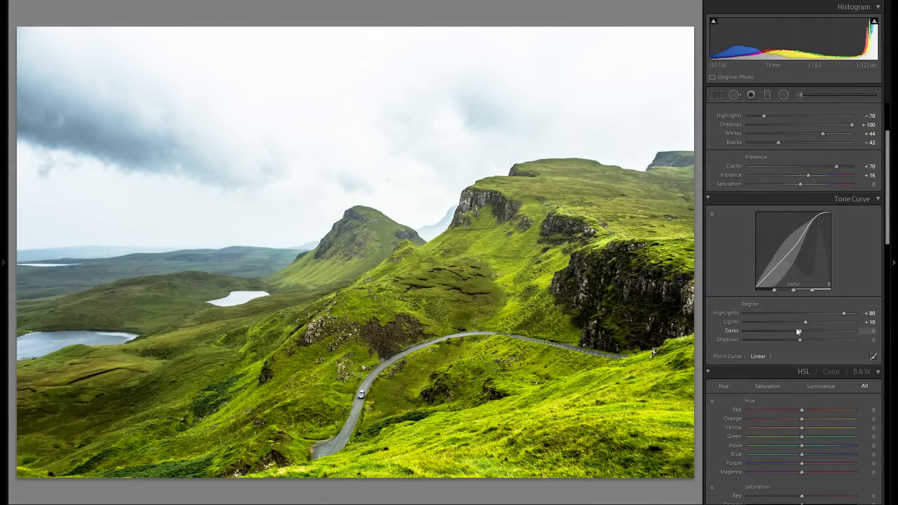
Set the tone curve's Darks to -5, and try its Shadows at -30 before resetting them.
{"action": "mouse_move", "coordinate": [800, 332]}
{"action": "left_mouse_down"}
{"action": "mouse_move", "coordinate": [814, 334]}
{"action": "mouse_move", "coordinate": [785, 334]}
{"action": "mouse_move", "coordinate": [819, 334]}
{"action": "mouse_move", "coordinate": [788, 333]}
{"action": "mouse_move", "coordinate": [799, 333]}
{"action": "left_mouse_up"}
{"action": "double_click", "coordinate": [732, 331]}
{"action": "left_click_drag", "start_coordinate": [800, 332], "coordinate": [795, 331]}
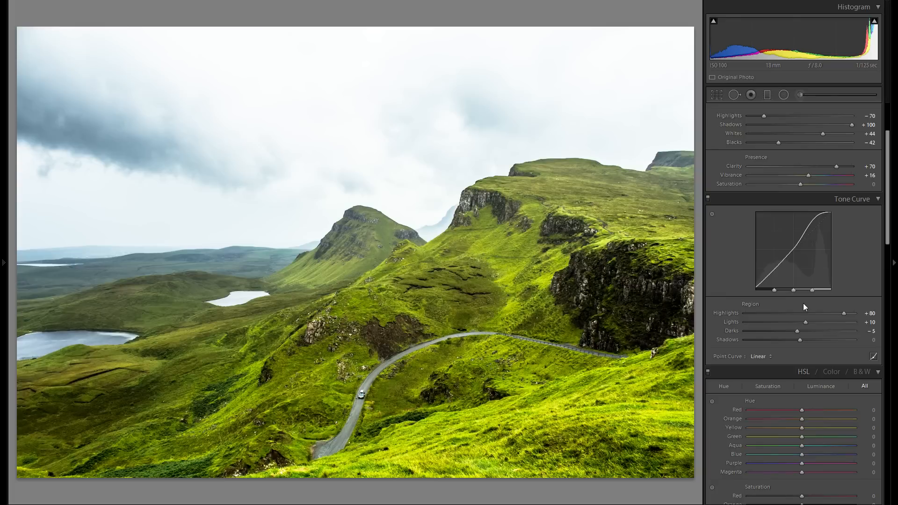
{"action": "mouse_move", "coordinate": [799, 340]}
{"action": "left_mouse_down"}
{"action": "mouse_move", "coordinate": [825, 340]}
{"action": "mouse_move", "coordinate": [784, 341]}
{"action": "mouse_move", "coordinate": [832, 341]}
{"action": "mouse_move", "coordinate": [785, 344]}
{"action": "left_mouse_up"}
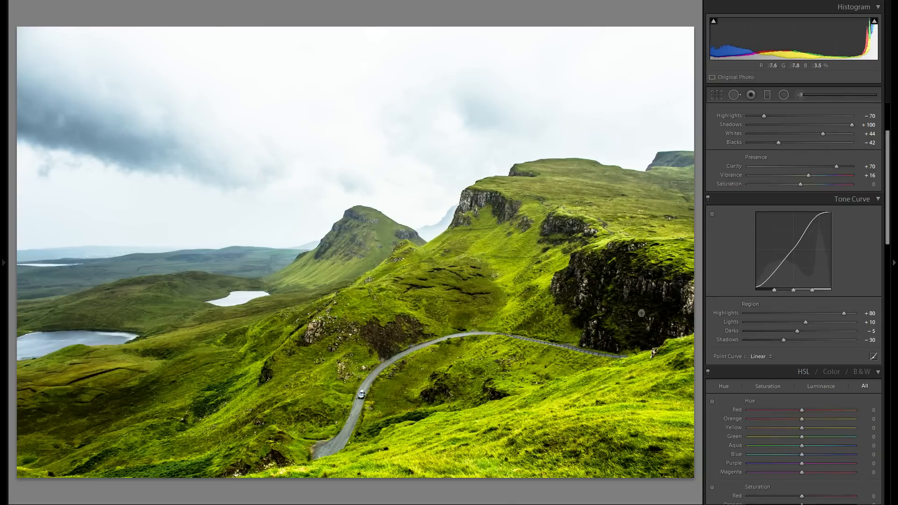
{"action": "double_click", "coordinate": [729, 340]}
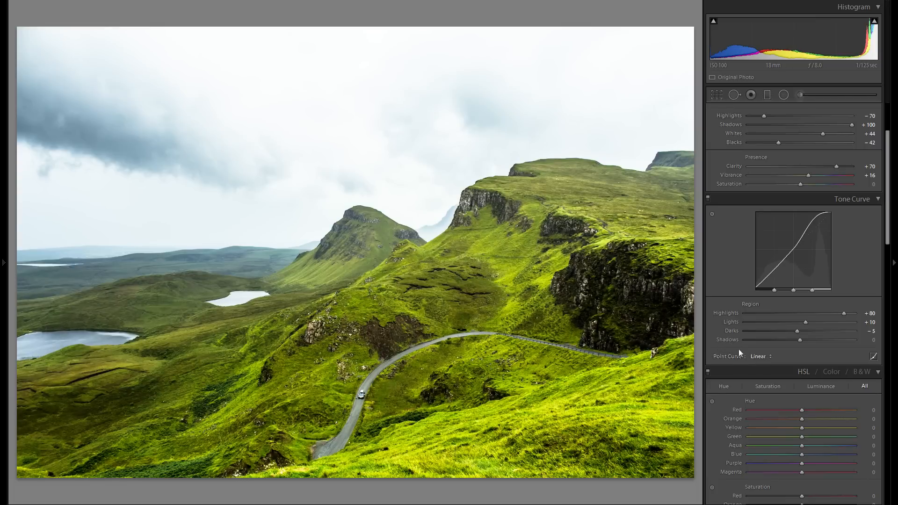
Try the Medium Contrast and Strong Contrast point curves on the photo and return to Linear.
{"action": "left_click", "coordinate": [767, 357]}
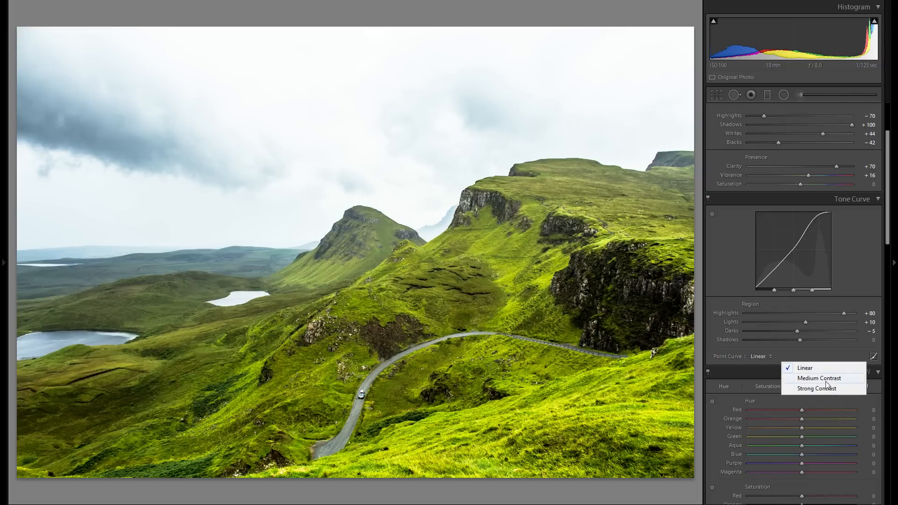
{"action": "left_click", "coordinate": [821, 378]}
{"action": "left_click", "coordinate": [787, 356]}
{"action": "left_click", "coordinate": [809, 388]}
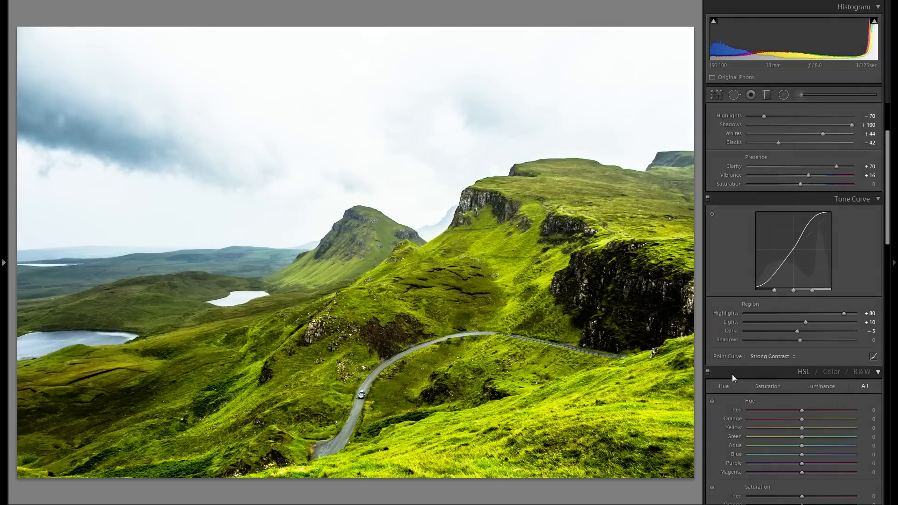
{"action": "left_click", "coordinate": [771, 356]}
{"action": "left_click", "coordinate": [793, 377]}
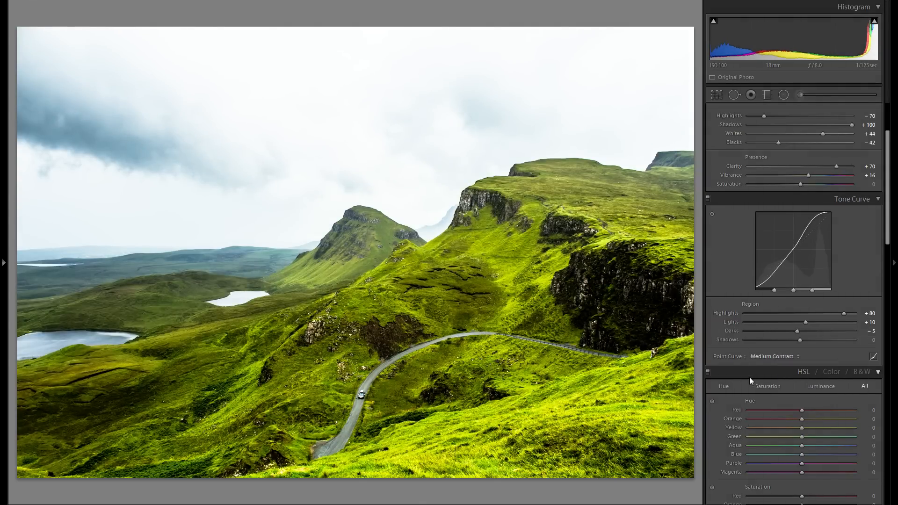
{"action": "left_click", "coordinate": [759, 354]}
{"action": "left_click", "coordinate": [794, 368]}
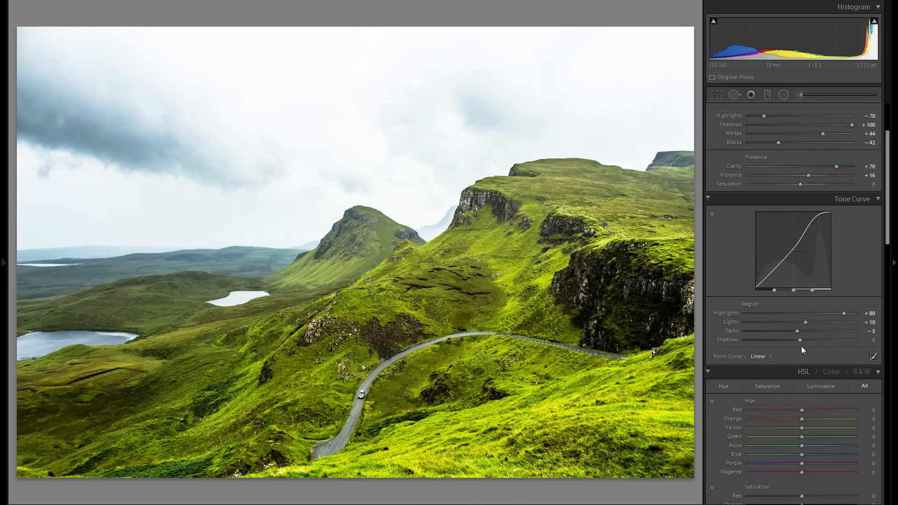
Apply the Medium Contrast point curve to the photo.
{"action": "left_click", "coordinate": [768, 355]}
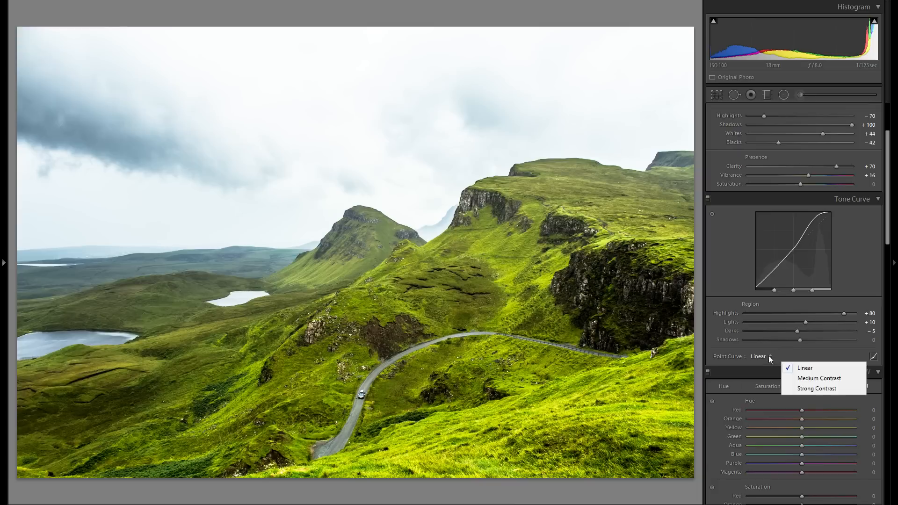
{"action": "left_click", "coordinate": [810, 379]}
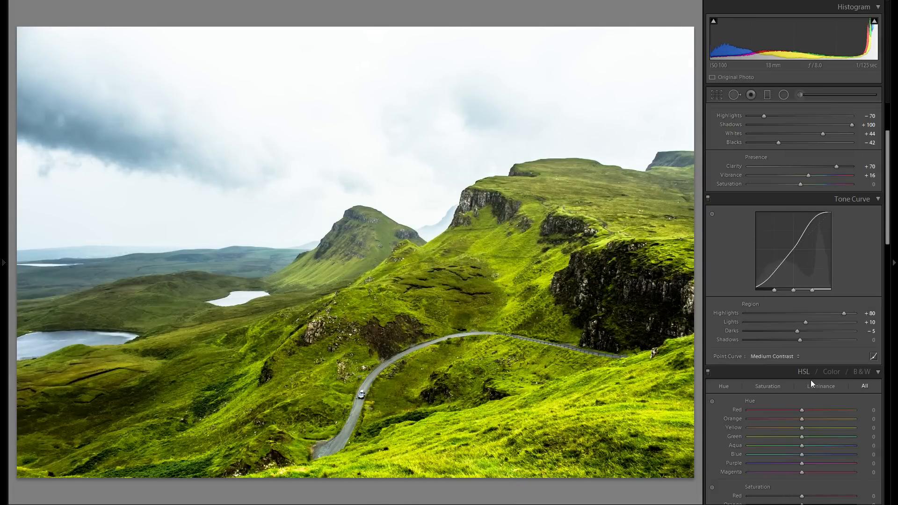
{"action": "scroll", "coordinate": [854, 342], "scroll_direction": "up", "scroll_amount": 3}
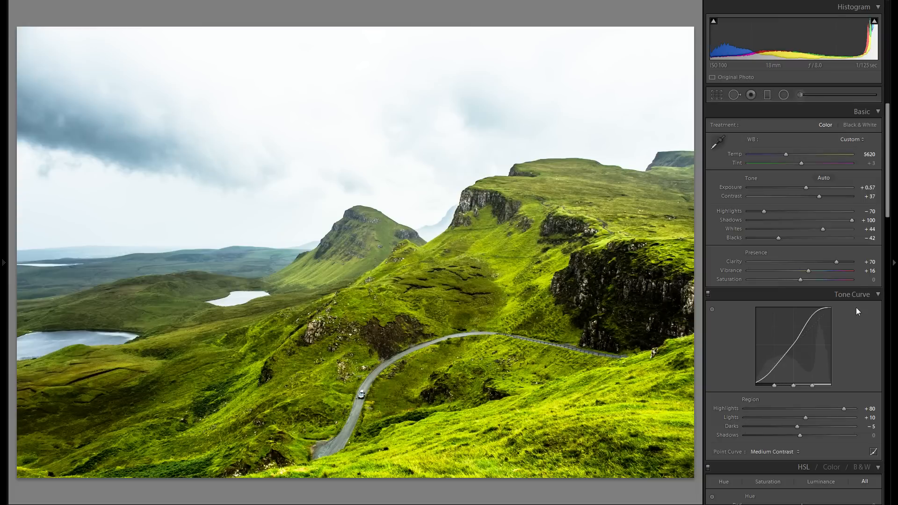
{"action": "scroll", "coordinate": [814, 177], "scroll_direction": "down", "scroll_amount": 6}
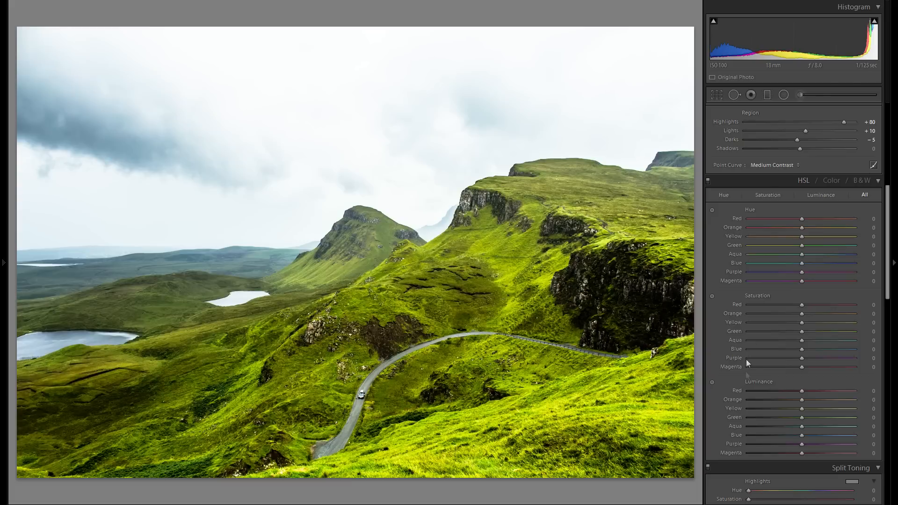
Try hillside hues of Yellow -60 and Green -59, reset both, and settle on Yellow -3 and Green -4.
{"action": "left_click", "coordinate": [714, 210]}
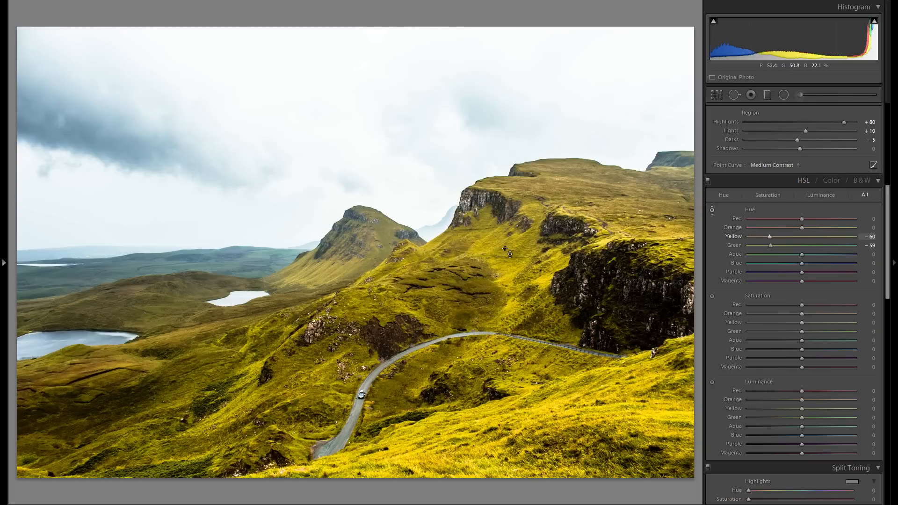
{"action": "double_click", "coordinate": [737, 235]}
{"action": "double_click", "coordinate": [738, 243]}
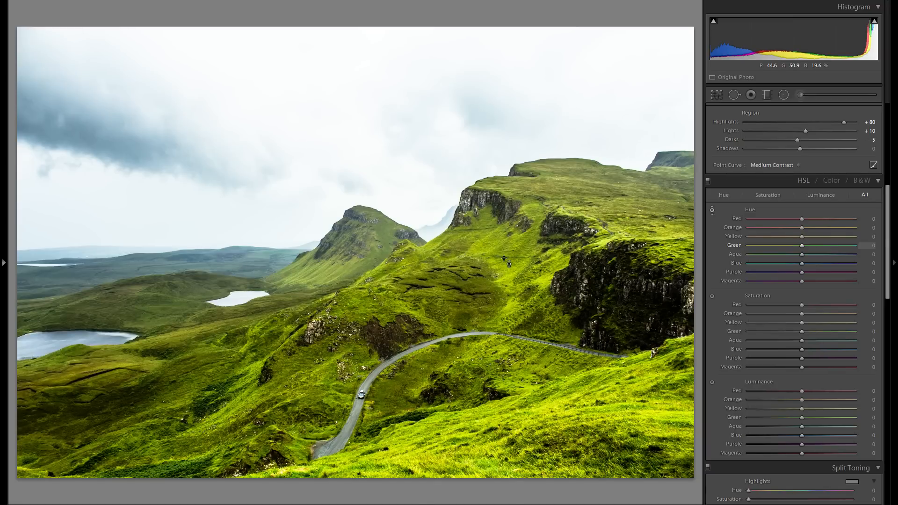
{"action": "left_click_drag", "start_coordinate": [503, 258], "coordinate": [504, 266]}
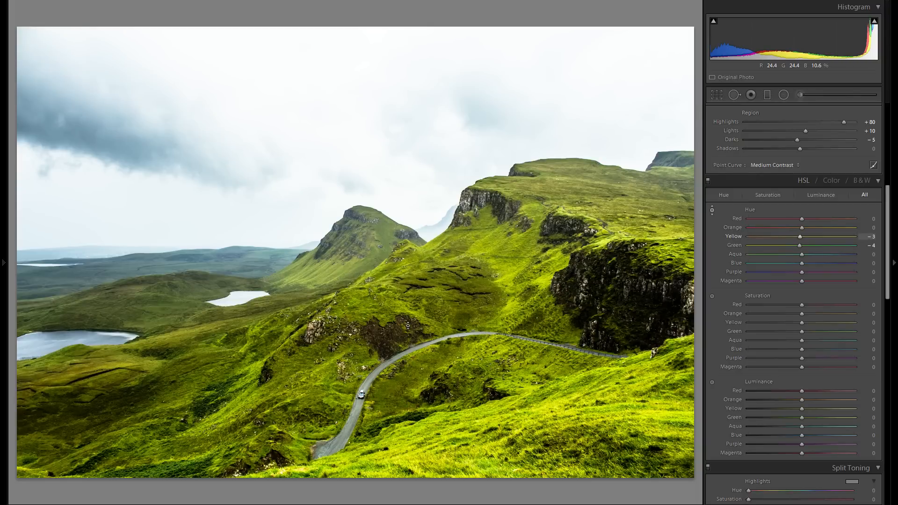
Try a targeted saturation change on the green hillside and reset the Yellow and Green saturation.
{"action": "left_click", "coordinate": [713, 298]}
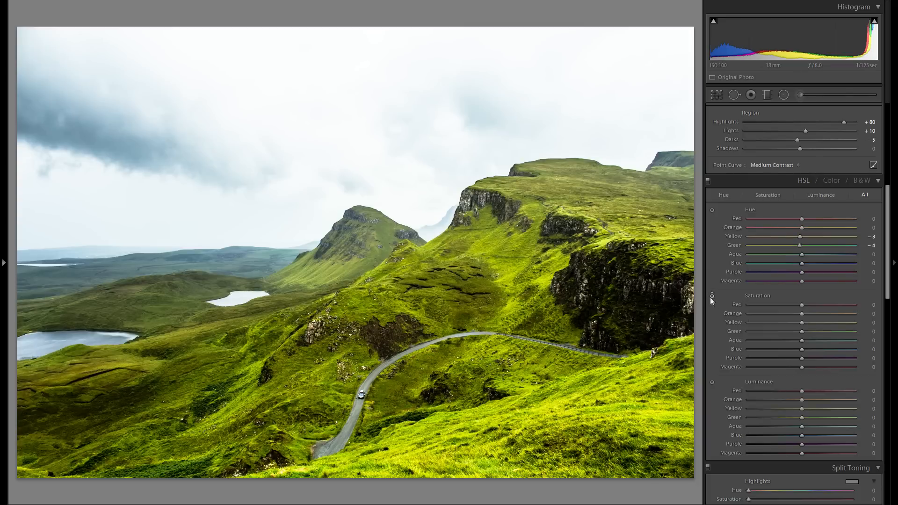
{"action": "mouse_move", "coordinate": [511, 265]}
{"action": "left_mouse_down"}
{"action": "mouse_move", "coordinate": [510, 290]}
{"action": "mouse_move", "coordinate": [511, 249]}
{"action": "mouse_move", "coordinate": [510, 278]}
{"action": "left_mouse_up"}
{"action": "double_click", "coordinate": [734, 323]}
{"action": "double_click", "coordinate": [732, 331]}
Adjust the hillside's luminance with the targeted adjustment, ending at Yellow -3 and Green -2.
{"action": "left_click", "coordinate": [718, 383]}
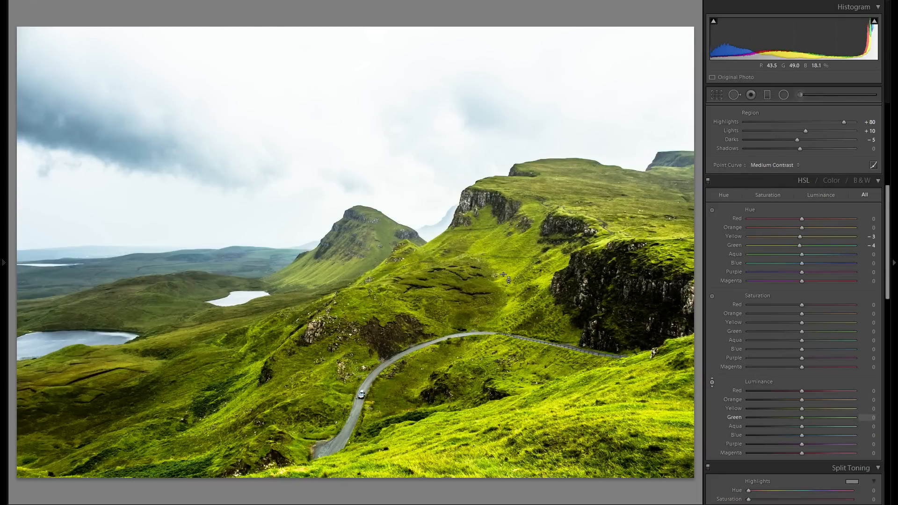
{"action": "mouse_move", "coordinate": [504, 267]}
{"action": "left_mouse_down"}
{"action": "mouse_move", "coordinate": [504, 285]}
{"action": "mouse_move", "coordinate": [504, 255]}
{"action": "left_mouse_up"}
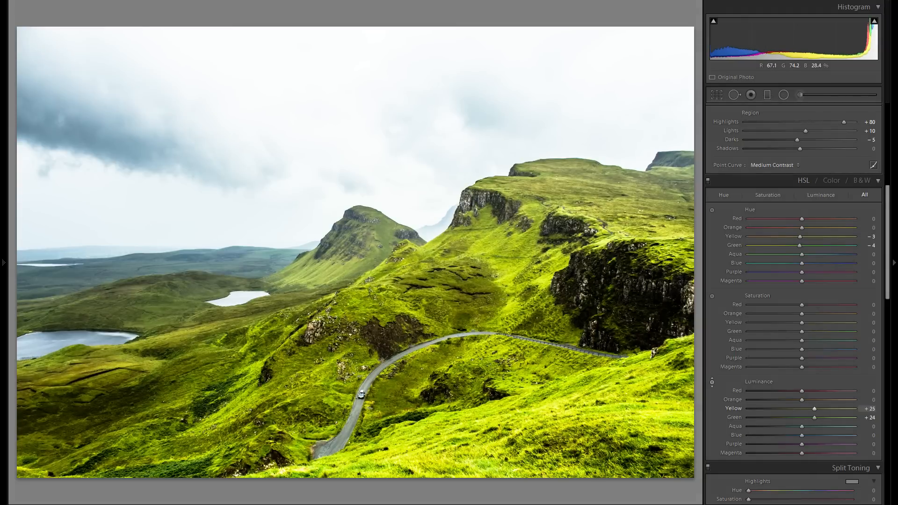
{"action": "mouse_move", "coordinate": [504, 255]}
{"action": "left_mouse_down"}
{"action": "mouse_move", "coordinate": [504, 275]}
{"action": "mouse_move", "coordinate": [504, 255]}
{"action": "left_mouse_up"}
{"action": "left_click_drag", "start_coordinate": [504, 259], "coordinate": [504, 269]}
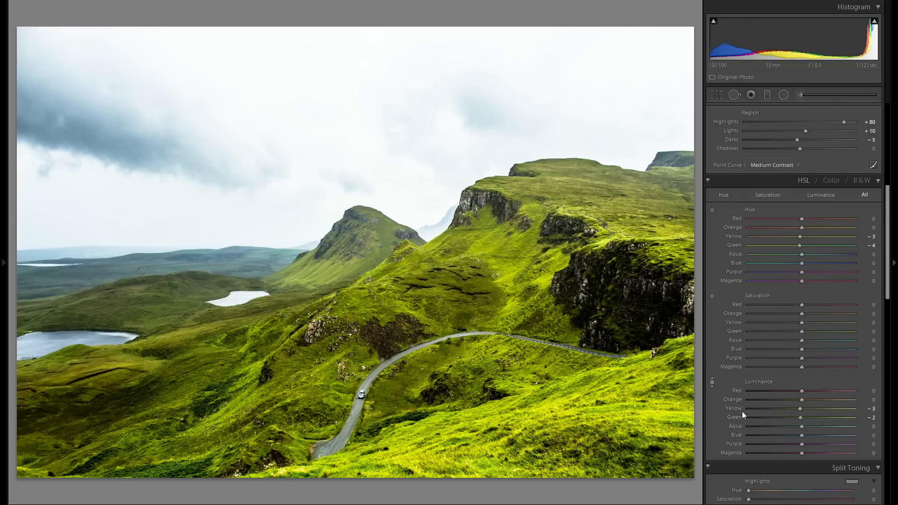
Try split toning on the photo, leaving Highlights at Hue 36 and Shadows at Hue 24, both with Saturation 0.
{"action": "scroll", "coordinate": [742, 411], "scroll_direction": "down", "scroll_amount": 5}
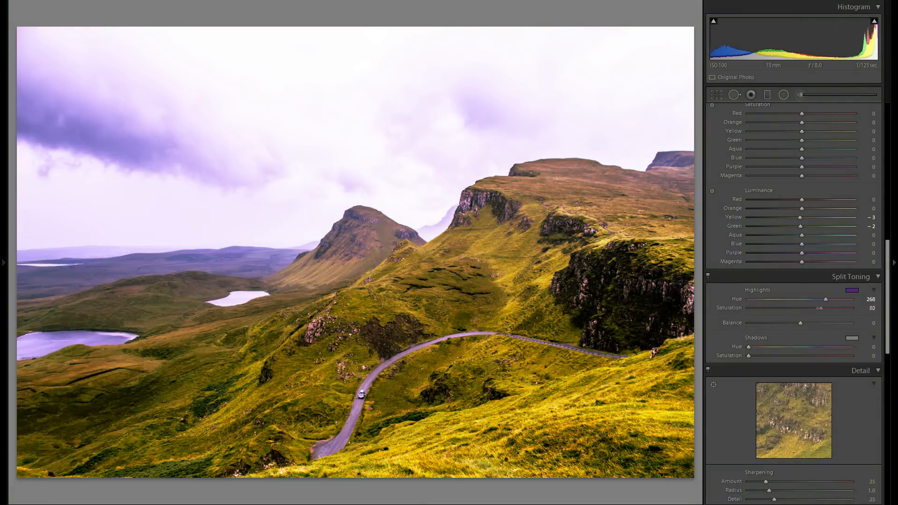
{"action": "mouse_move", "coordinate": [757, 299]}
{"action": "left_mouse_down"}
{"action": "mouse_move", "coordinate": [768, 307]}
{"action": "mouse_move", "coordinate": [748, 308]}
{"action": "left_mouse_up"}
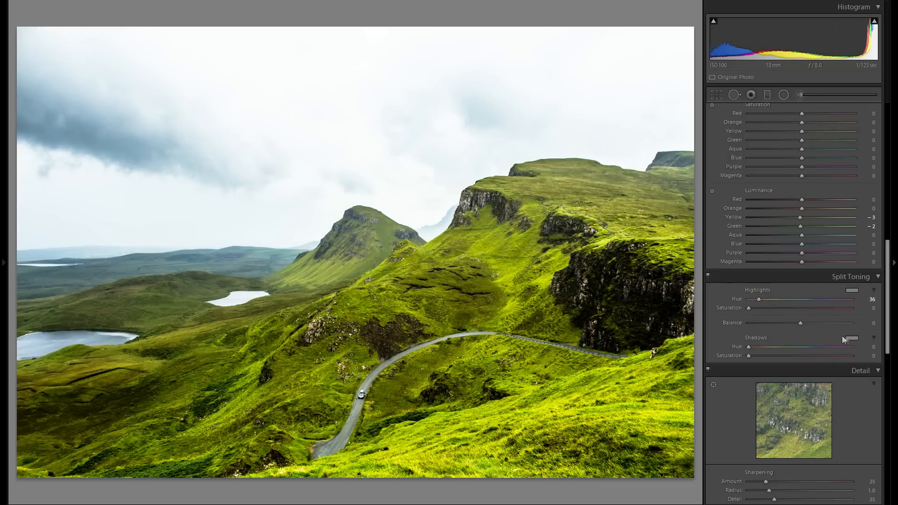
{"action": "left_click_drag", "start_coordinate": [748, 356], "coordinate": [837, 347]}
{"action": "left_click_drag", "start_coordinate": [777, 356], "coordinate": [778, 355]}
{"action": "left_click_drag", "start_coordinate": [836, 346], "coordinate": [766, 347]}
{"action": "left_click_drag", "start_coordinate": [778, 355], "coordinate": [755, 347]}
{"action": "left_click_drag", "start_coordinate": [781, 355], "coordinate": [783, 356]}
Set the Sharpening Amount to 40 after trying 70, judging the effect on the magnified hillside and road.
{"action": "scroll", "coordinate": [765, 254], "scroll_direction": "down", "scroll_amount": 4}
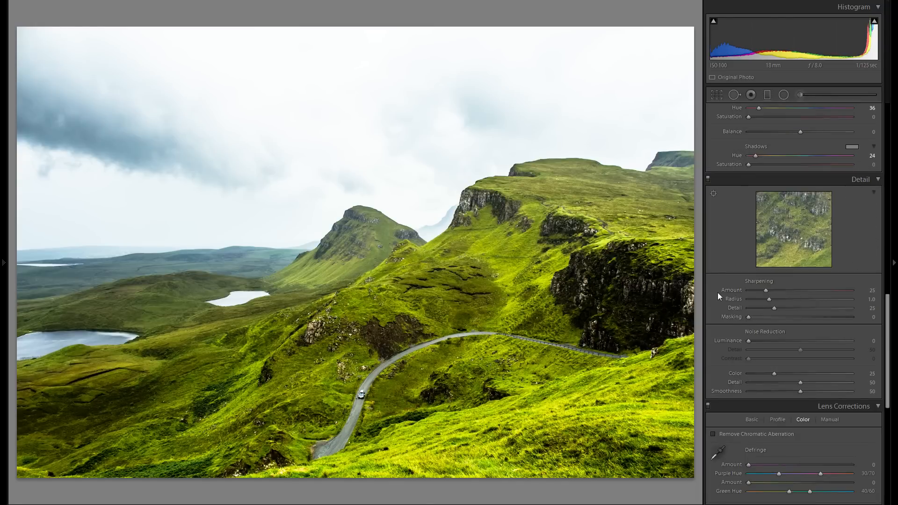
{"action": "left_click", "coordinate": [423, 323]}
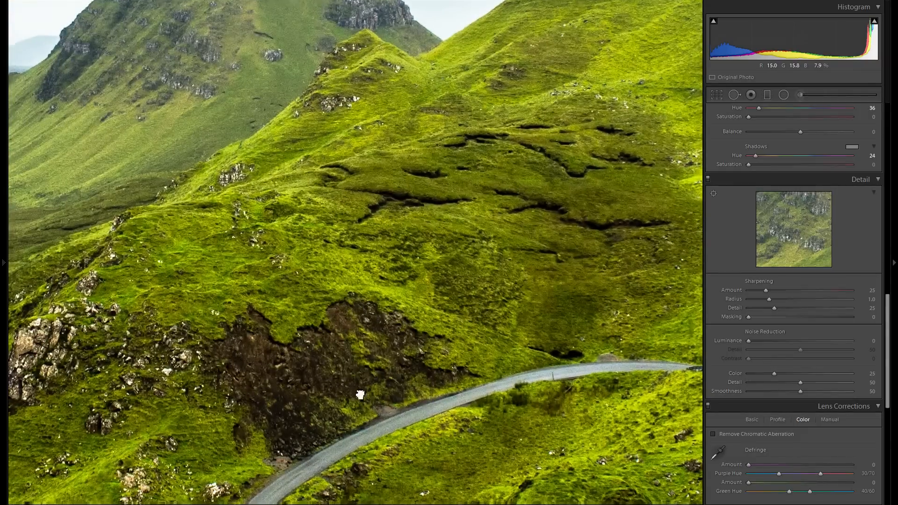
{"action": "left_click_drag", "start_coordinate": [360, 395], "coordinate": [453, 287]}
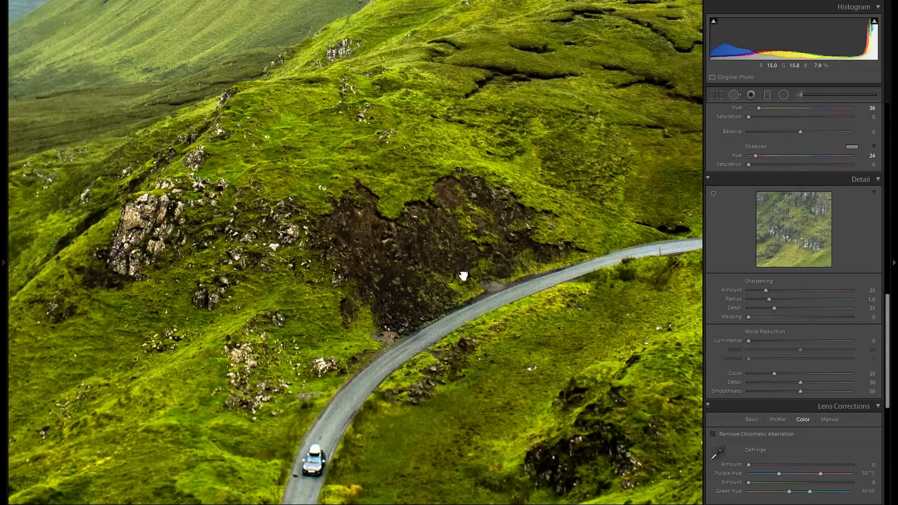
{"action": "mouse_move", "coordinate": [427, 261]}
{"action": "left_mouse_down"}
{"action": "mouse_move", "coordinate": [447, 275]}
{"action": "mouse_move", "coordinate": [452, 257]}
{"action": "mouse_move", "coordinate": [431, 256]}
{"action": "left_mouse_up"}
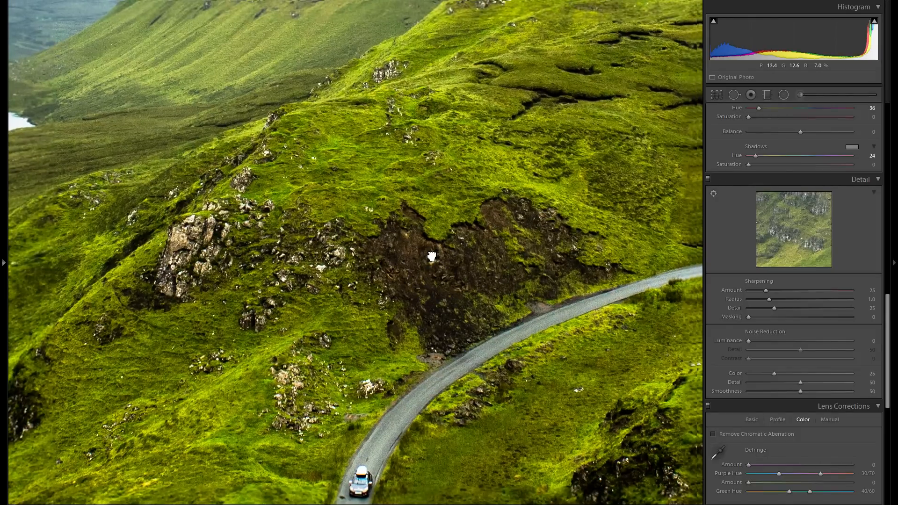
{"action": "left_click", "coordinate": [765, 290]}
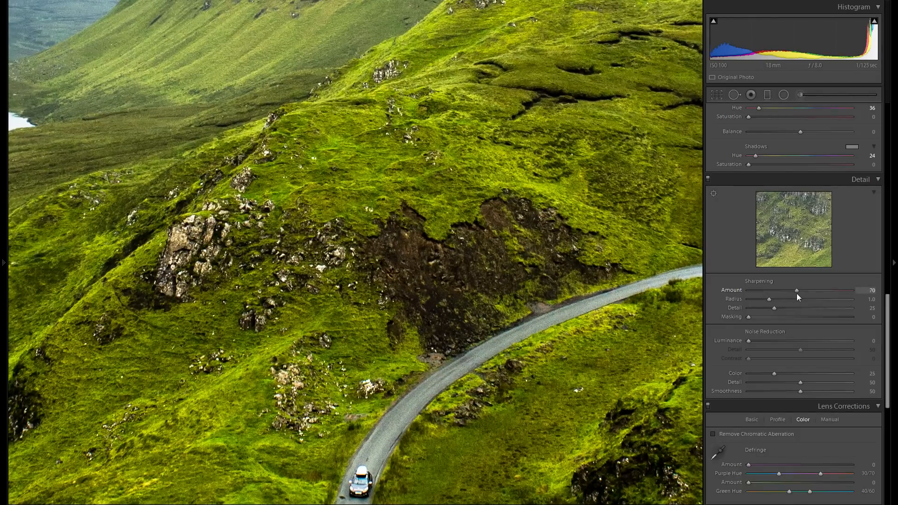
{"action": "left_click_drag", "start_coordinate": [796, 293], "coordinate": [782, 290]}
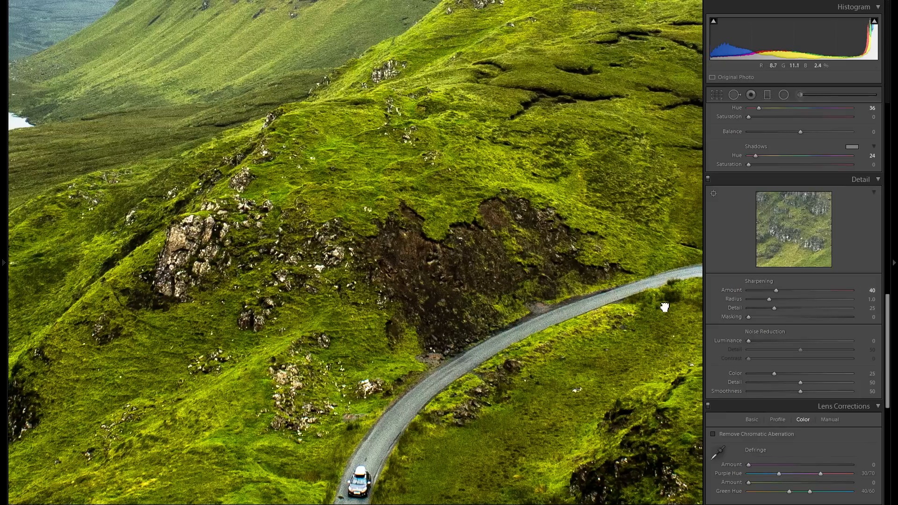
{"action": "left_click_drag", "start_coordinate": [665, 307], "coordinate": [414, 338]}
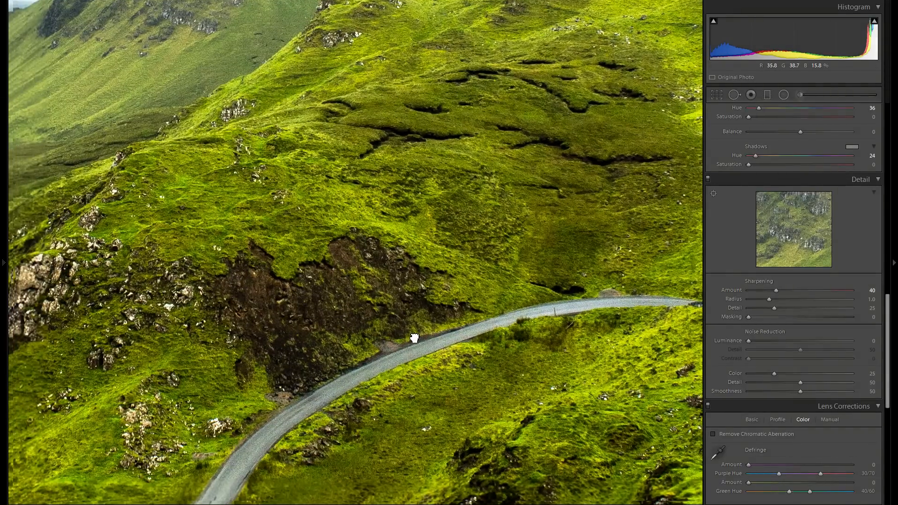
{"action": "left_click", "coordinate": [591, 346]}
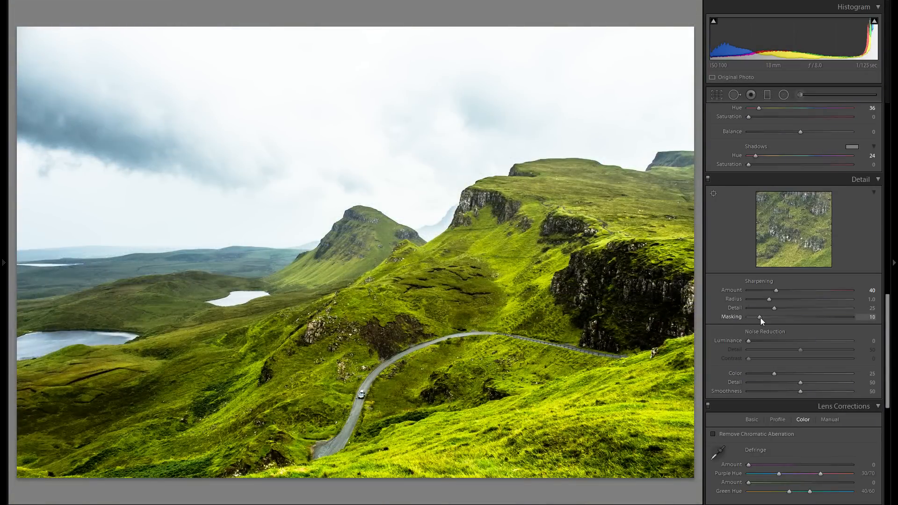
Raise the Sharpening Masking to 84 using the black-and-white mask preview to limit sharpening to the edges.
{"action": "left_click", "coordinate": [761, 318], "text": "alt"}
{"action": "left_click_drag", "start_coordinate": [760, 317], "coordinate": [824, 316]}
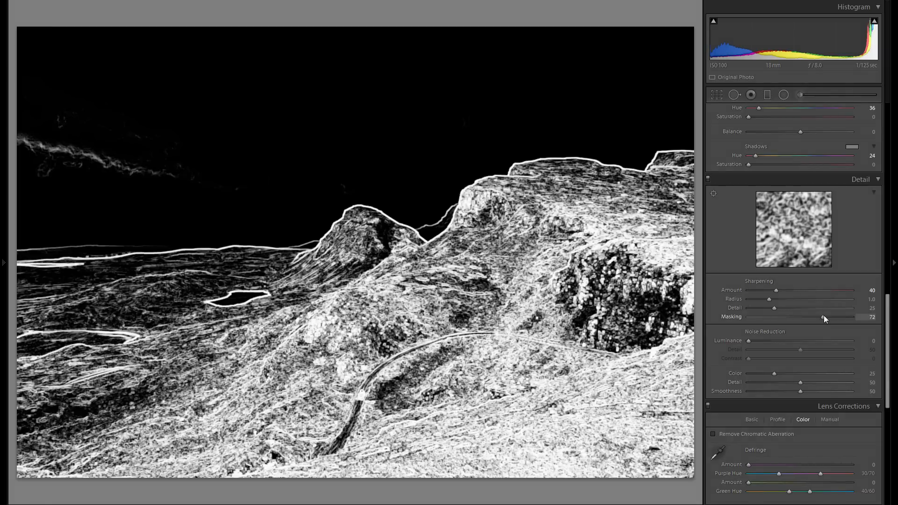
{"action": "left_click_drag", "start_coordinate": [826, 317], "coordinate": [835, 315]}
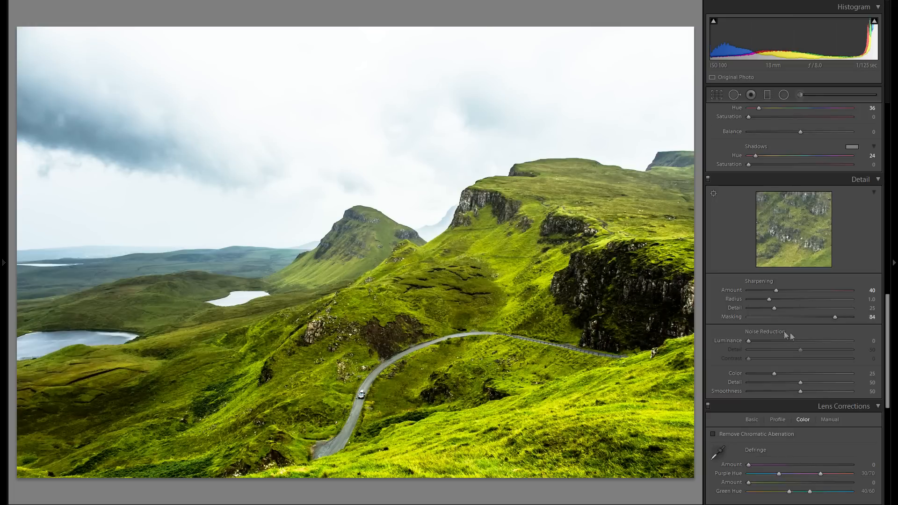
Try Luminance noise reduction at 38 on the magnified hillside and return it to 0.
{"action": "left_click", "coordinate": [430, 365]}
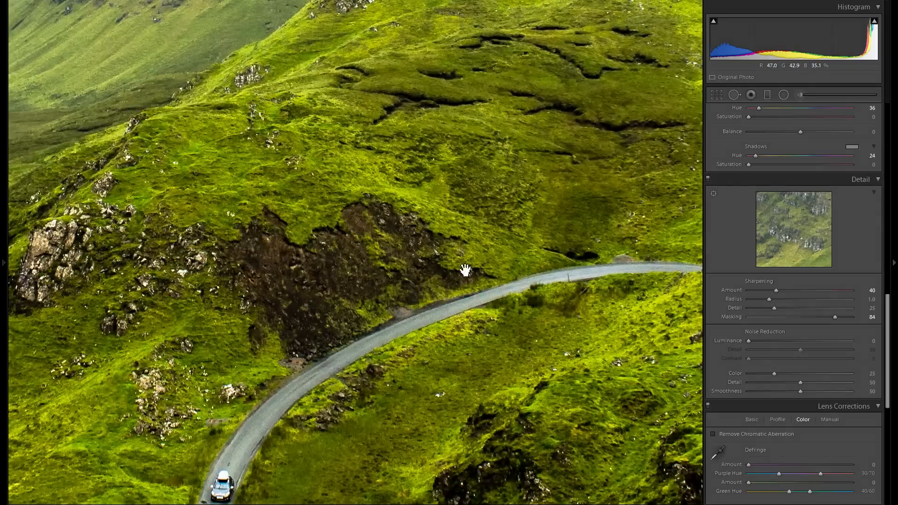
{"action": "left_click_drag", "start_coordinate": [253, 250], "coordinate": [450, 281]}
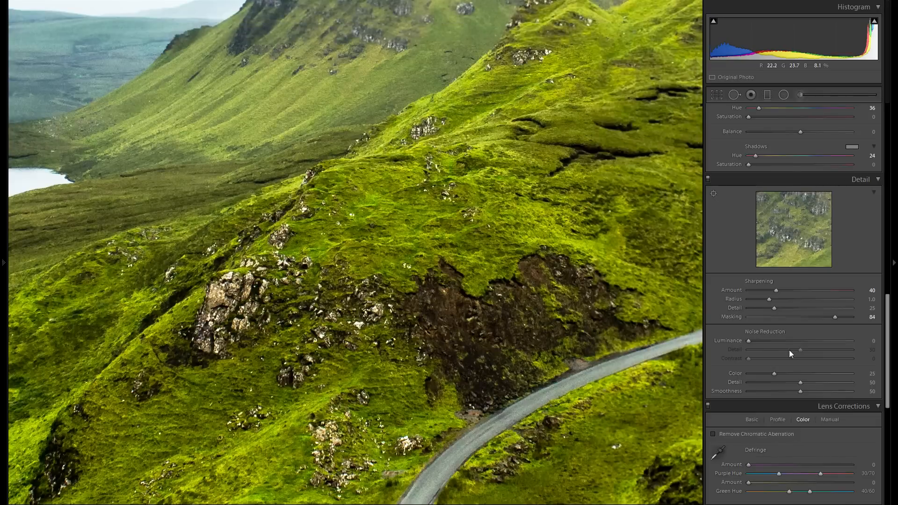
{"action": "left_click_drag", "start_coordinate": [786, 340], "coordinate": [783, 342]}
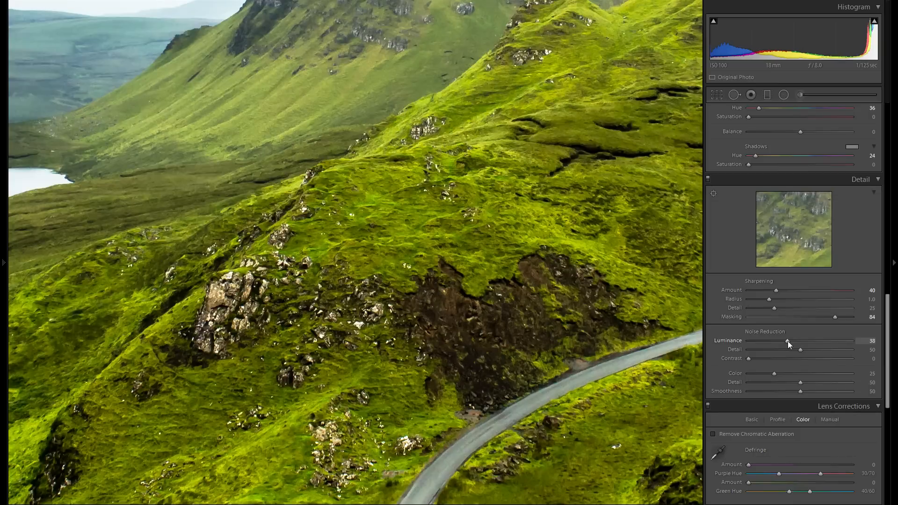
{"action": "left_click_drag", "start_coordinate": [787, 341], "coordinate": [736, 343]}
Inspect the magnified road, hills and lake for noise and set the Color noise reduction to 52.
{"action": "left_click_drag", "start_coordinate": [426, 310], "coordinate": [482, 160]}
{"action": "left_click_drag", "start_coordinate": [535, 202], "coordinate": [488, 193]}
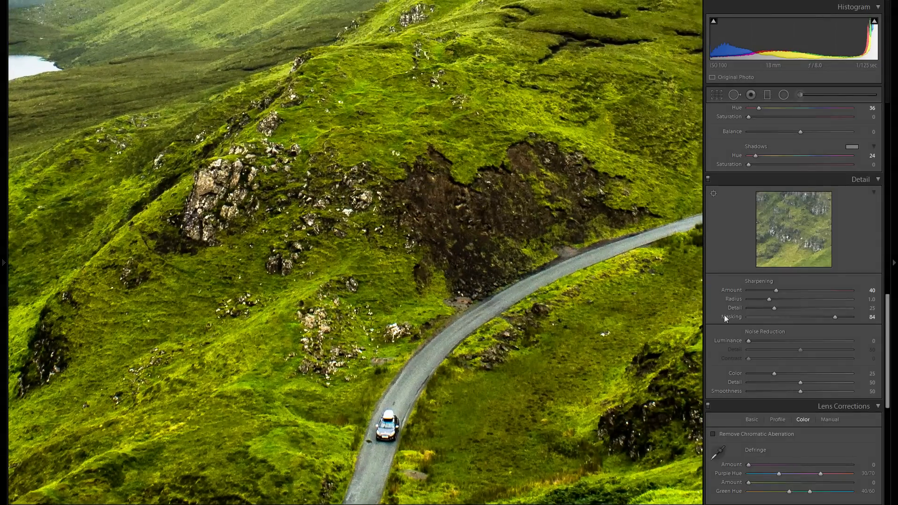
{"action": "left_click_drag", "start_coordinate": [460, 279], "coordinate": [688, 327]}
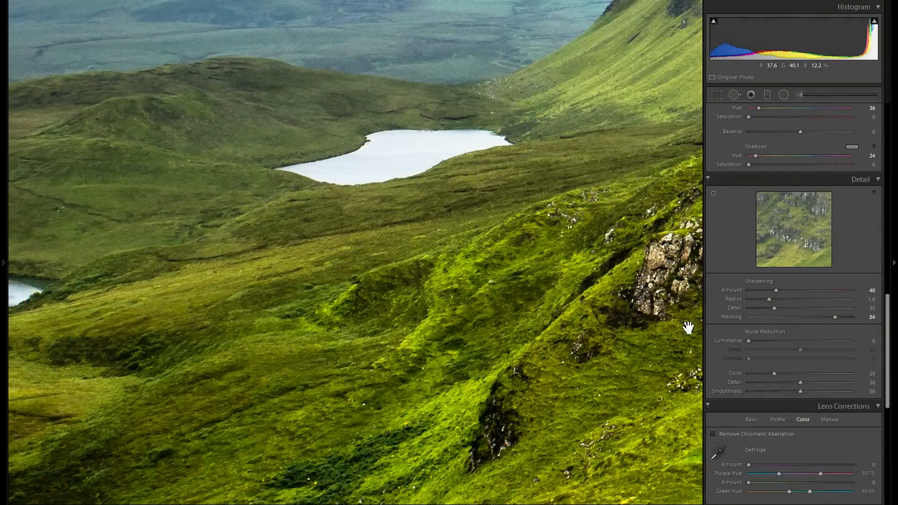
{"action": "left_click_drag", "start_coordinate": [445, 203], "coordinate": [622, 253]}
{"action": "left_click_drag", "start_coordinate": [445, 253], "coordinate": [619, 200]}
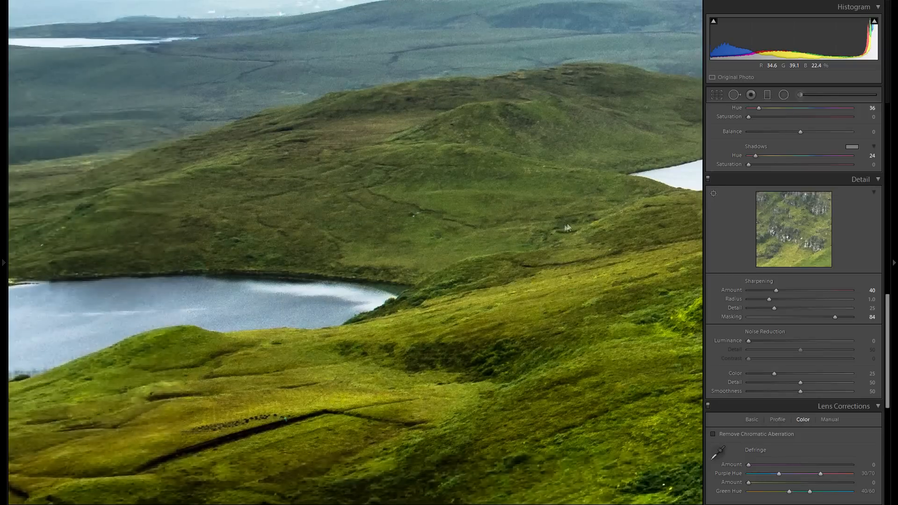
{"action": "left_click_drag", "start_coordinate": [522, 255], "coordinate": [610, 216]}
{"action": "left_click_drag", "start_coordinate": [551, 267], "coordinate": [569, 293]}
{"action": "left_click_drag", "start_coordinate": [510, 184], "coordinate": [504, 230]}
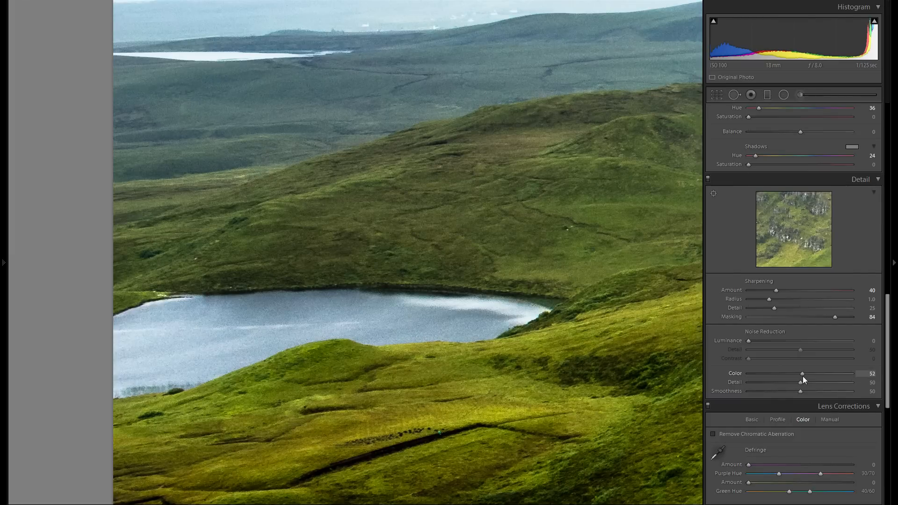
{"action": "left_click", "coordinate": [576, 348]}
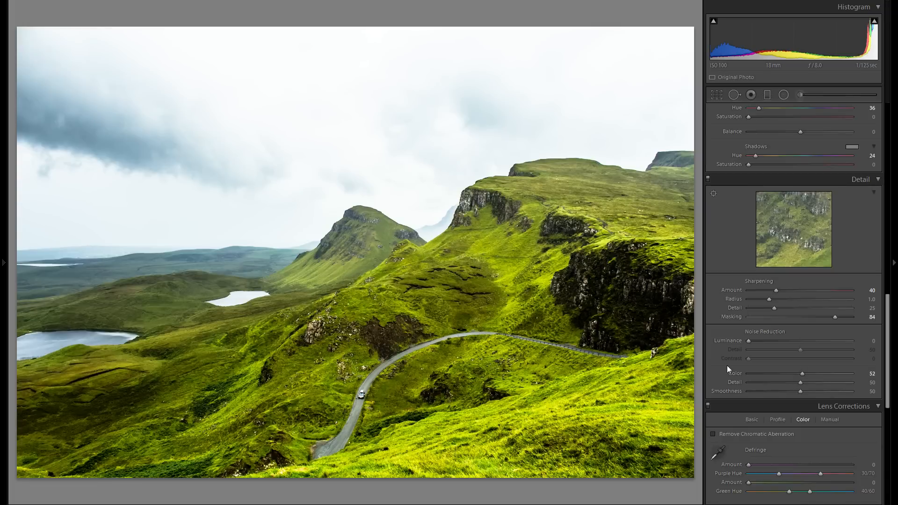
Enable lens profile corrections and choose Canon as the make for the Canon EF-S 18-55mm f/3.5-5.6 IS profile.
{"action": "scroll", "coordinate": [850, 259], "scroll_direction": "down", "scroll_amount": 4}
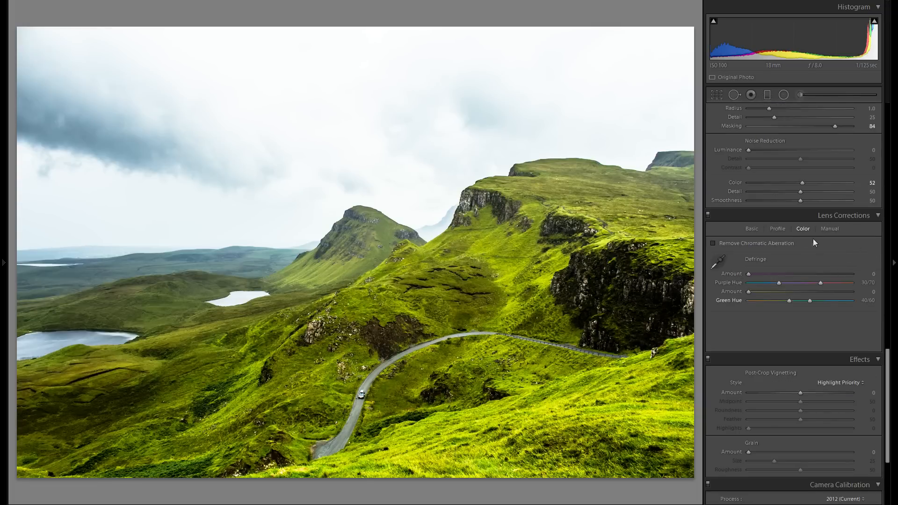
{"action": "left_click", "coordinate": [776, 228]}
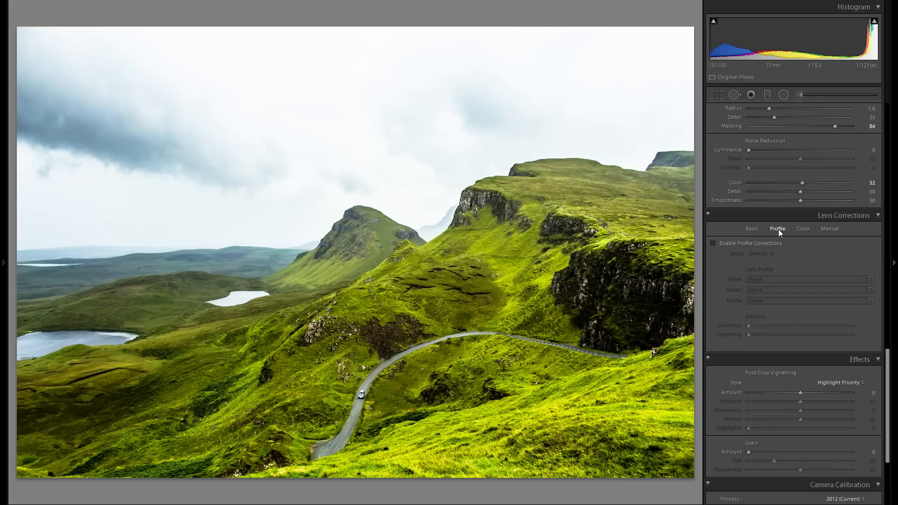
{"action": "left_click", "coordinate": [740, 245]}
{"action": "left_click", "coordinate": [771, 278]}
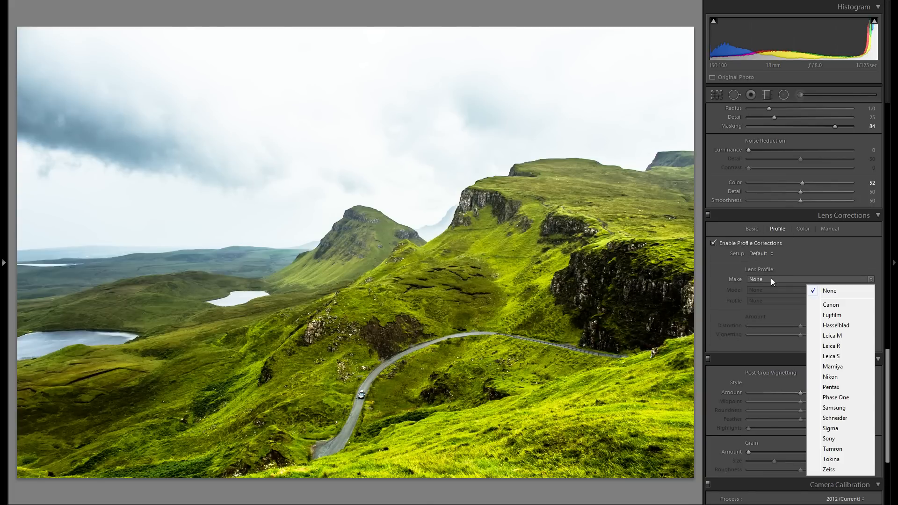
{"action": "left_click", "coordinate": [830, 305]}
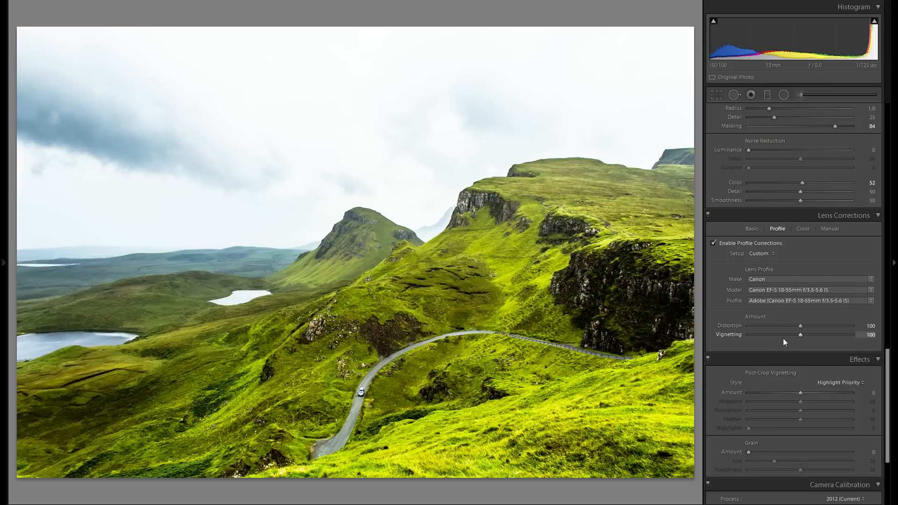
Compare the photo with the lens profile correction off and on, and set its Vignetting correction to 0.
{"action": "left_click", "coordinate": [713, 243]}
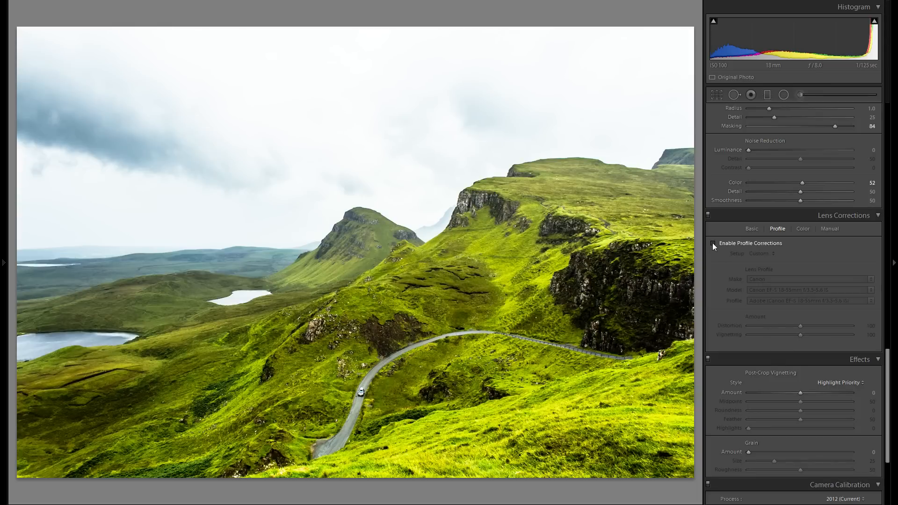
{"action": "left_click", "coordinate": [713, 243]}
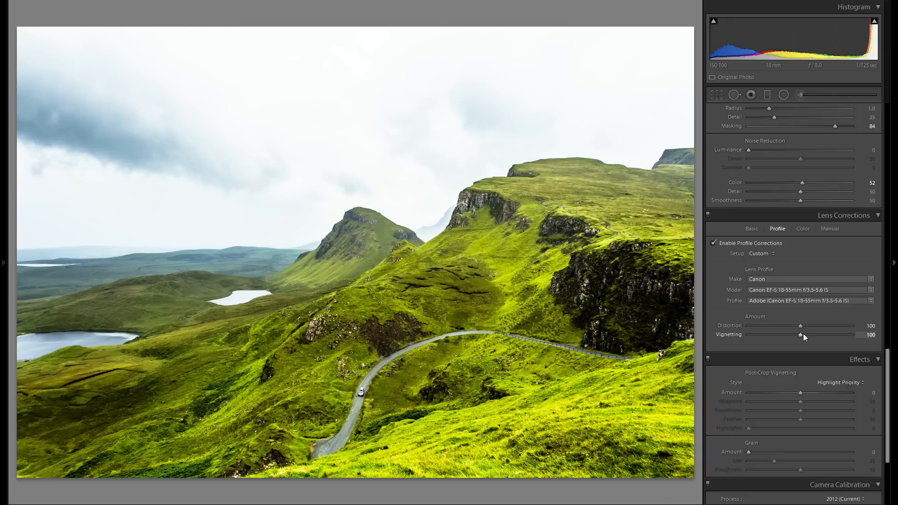
{"action": "left_click_drag", "start_coordinate": [755, 336], "coordinate": [740, 336]}
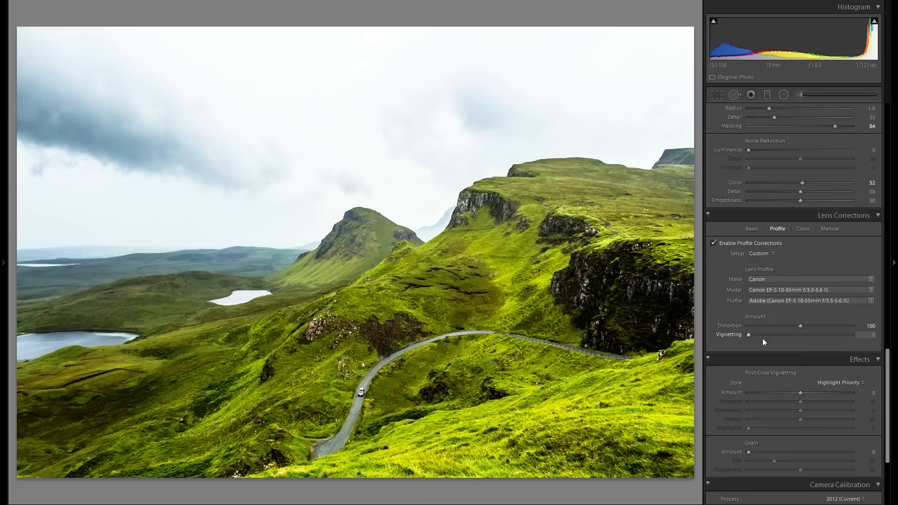
{"action": "scroll", "coordinate": [772, 318], "scroll_direction": "down", "scroll_amount": 3}
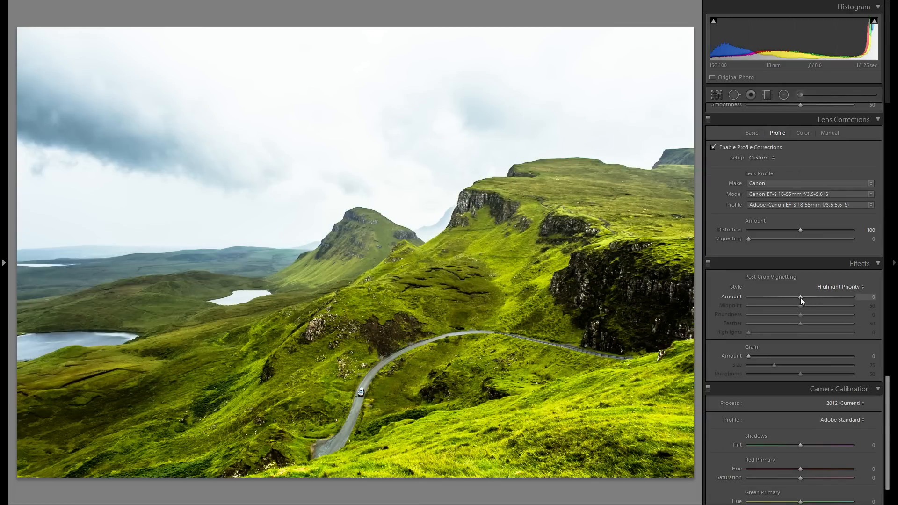
Set the post-crop vignetting Amount to -12, trying a Midpoint of 30 and returning it to 50.
{"action": "mouse_move", "coordinate": [801, 297]}
{"action": "left_mouse_down"}
{"action": "mouse_move", "coordinate": [790, 296]}
{"action": "mouse_move", "coordinate": [809, 299]}
{"action": "left_mouse_up"}
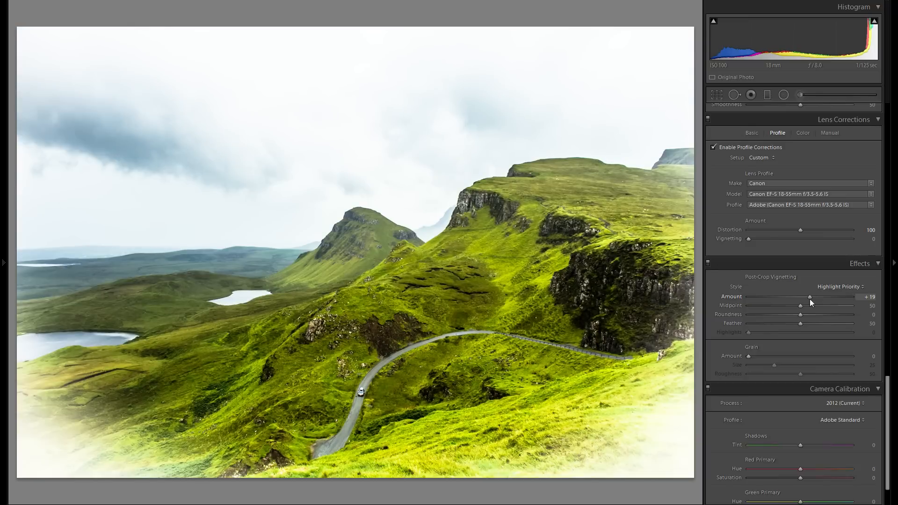
{"action": "left_click_drag", "start_coordinate": [809, 298], "coordinate": [794, 297]}
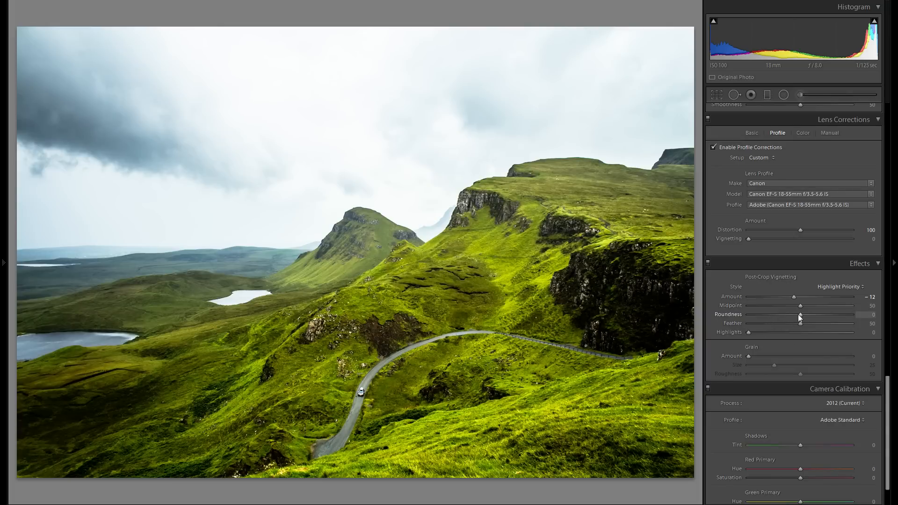
{"action": "left_click_drag", "start_coordinate": [800, 306], "coordinate": [779, 309]}
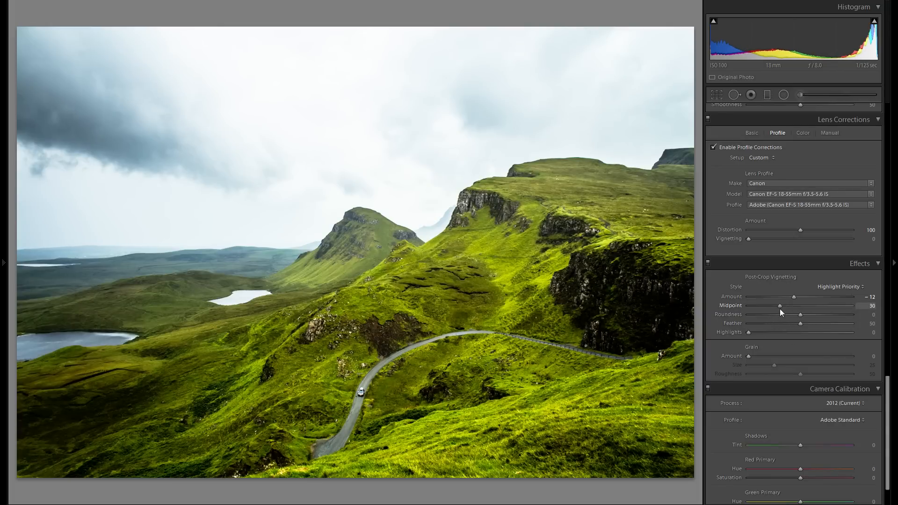
{"action": "double_click", "coordinate": [740, 304]}
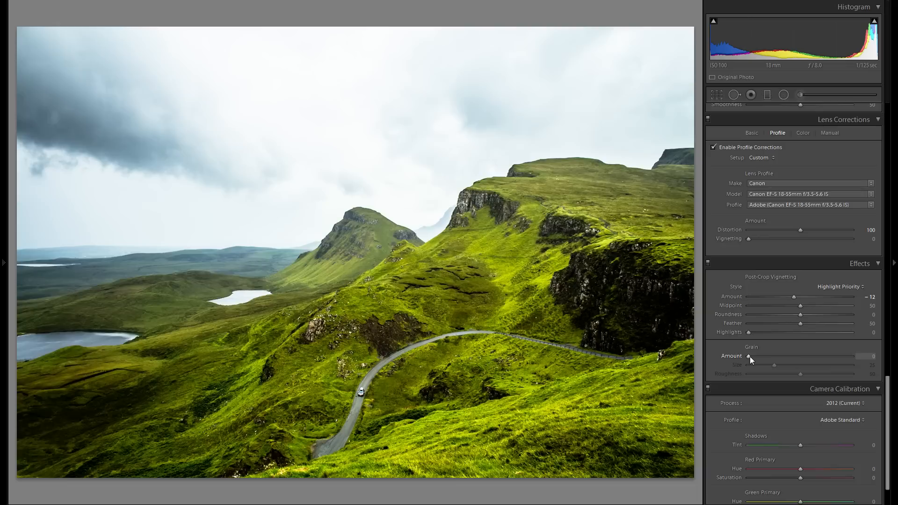
Try a strong grain effect on the photo and return the Grain Amount to 0.
{"action": "left_click_drag", "start_coordinate": [751, 357], "coordinate": [819, 356]}
{"action": "left_click_drag", "start_coordinate": [819, 356], "coordinate": [744, 356]}
Try the Camera Faithful, Landscape, Neutral, Portrait and Standard calibration profiles and return to Adobe Standard.
{"action": "scroll", "coordinate": [745, 348], "scroll_direction": "down", "scroll_amount": 2}
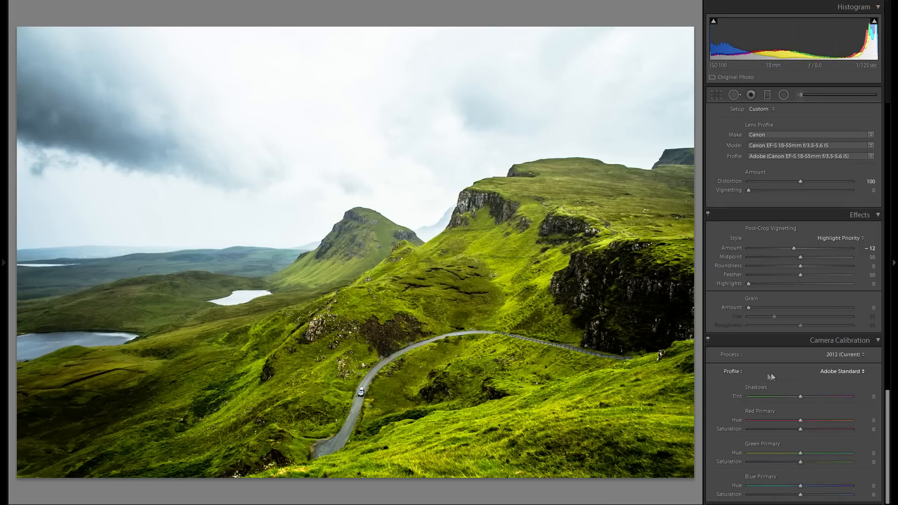
{"action": "left_click", "coordinate": [823, 374]}
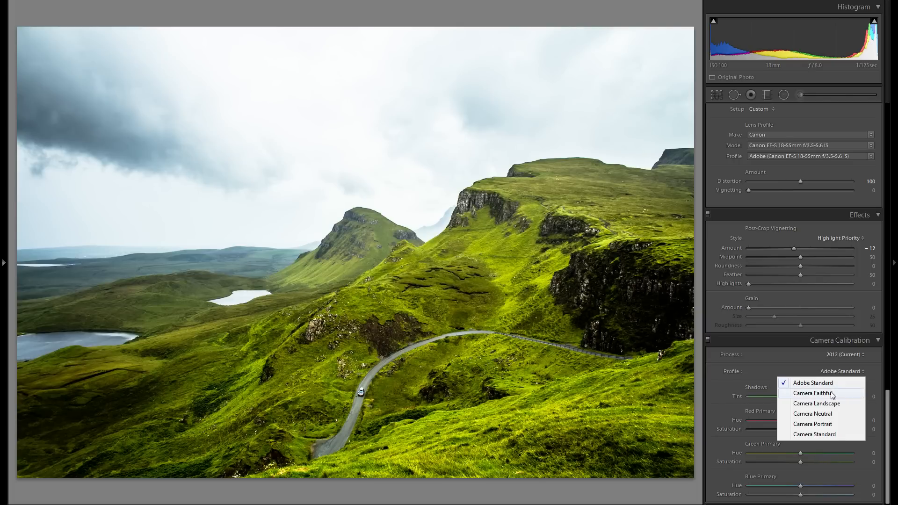
{"action": "left_click", "coordinate": [831, 393]}
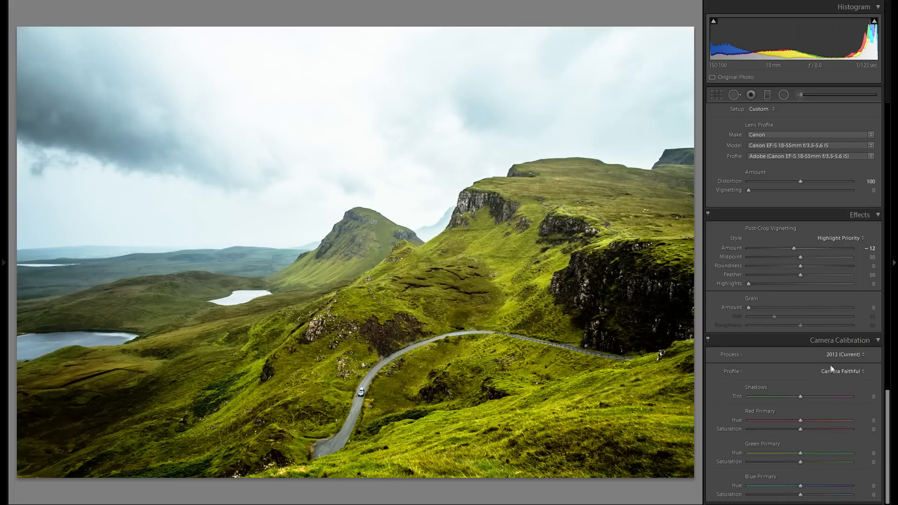
{"action": "left_click", "coordinate": [831, 369]}
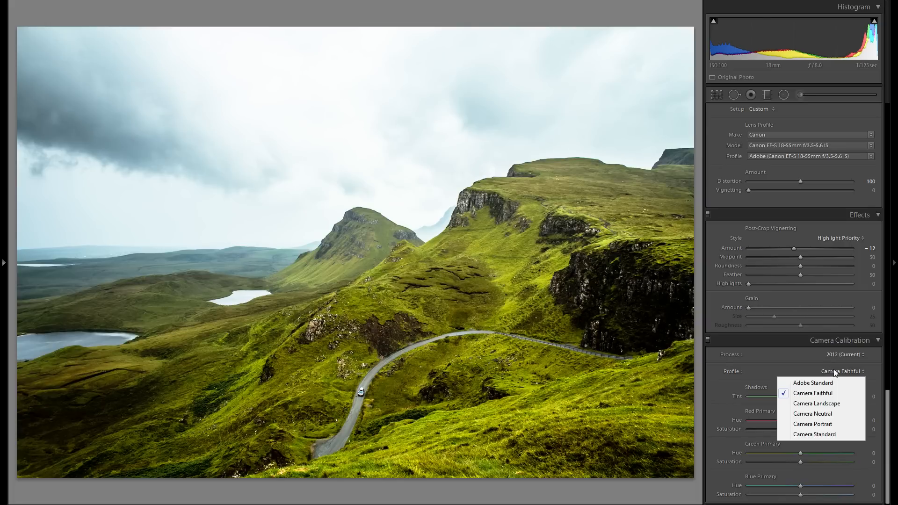
{"action": "left_click", "coordinate": [831, 405]}
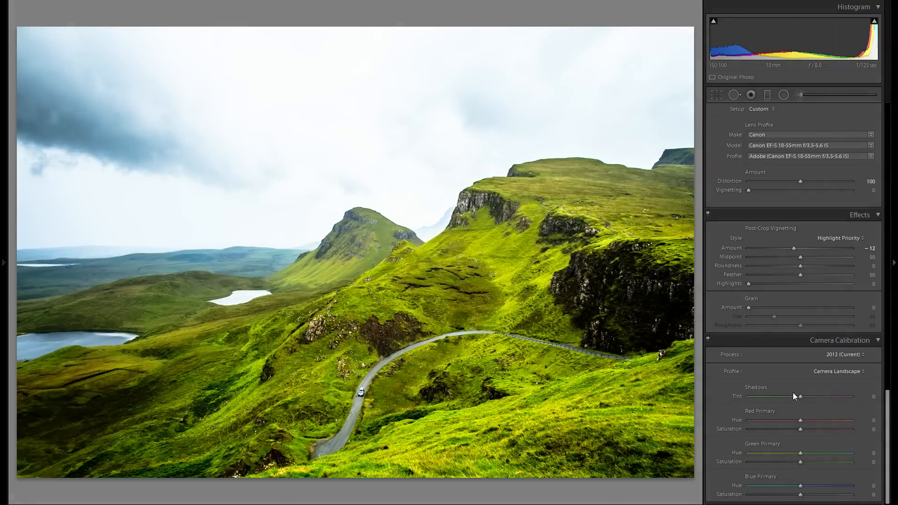
{"action": "left_click", "coordinate": [836, 373]}
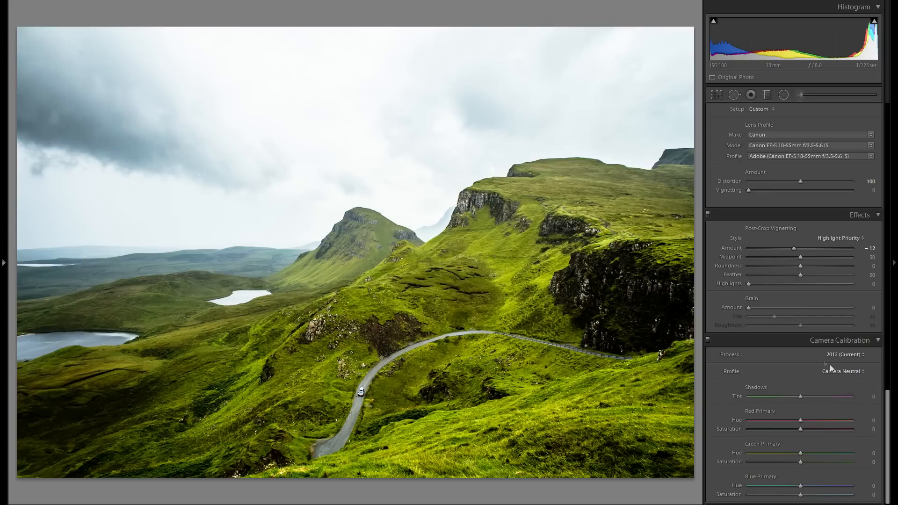
{"action": "left_click", "coordinate": [831, 371]}
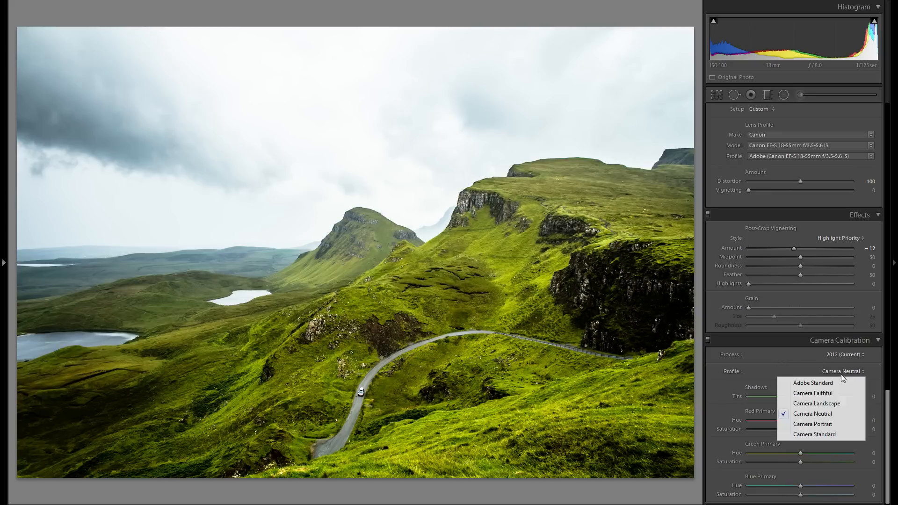
{"action": "left_click", "coordinate": [791, 424]}
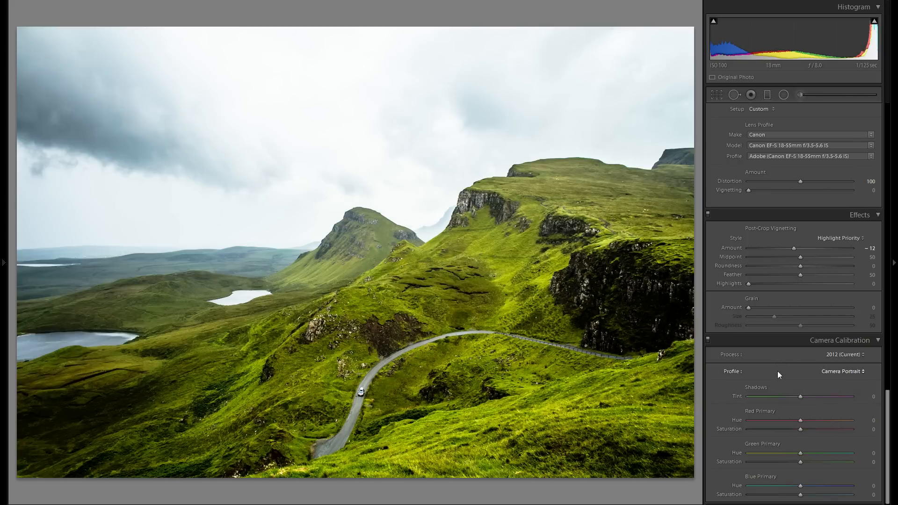
{"action": "left_click", "coordinate": [845, 372]}
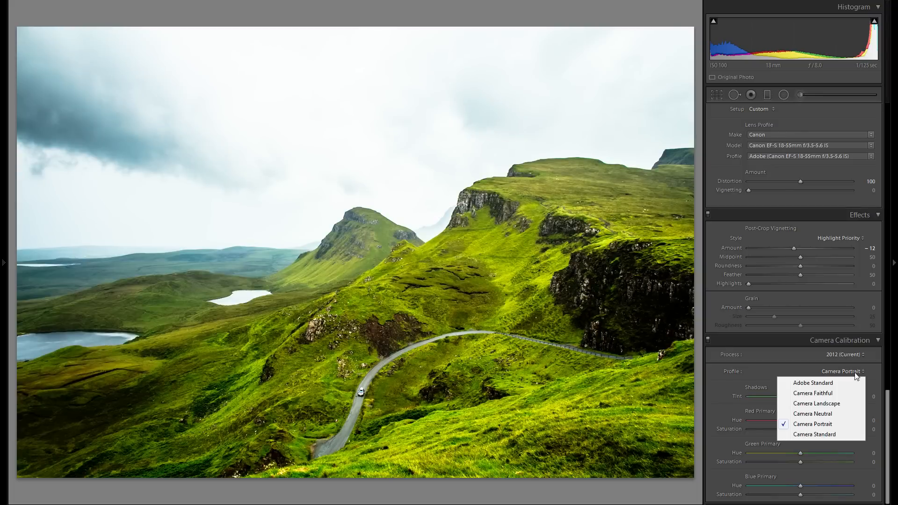
{"action": "left_click", "coordinate": [837, 433]}
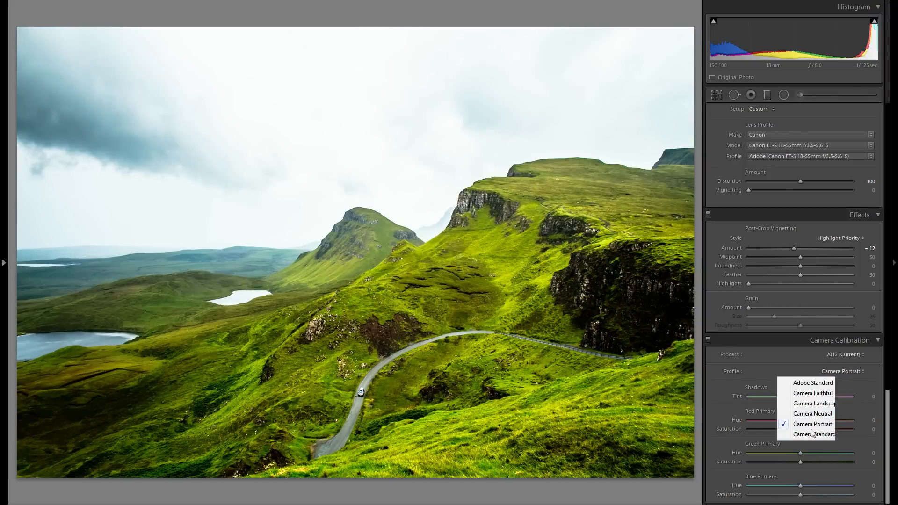
{"action": "left_click", "coordinate": [844, 371]}
{"action": "left_click", "coordinate": [813, 382]}
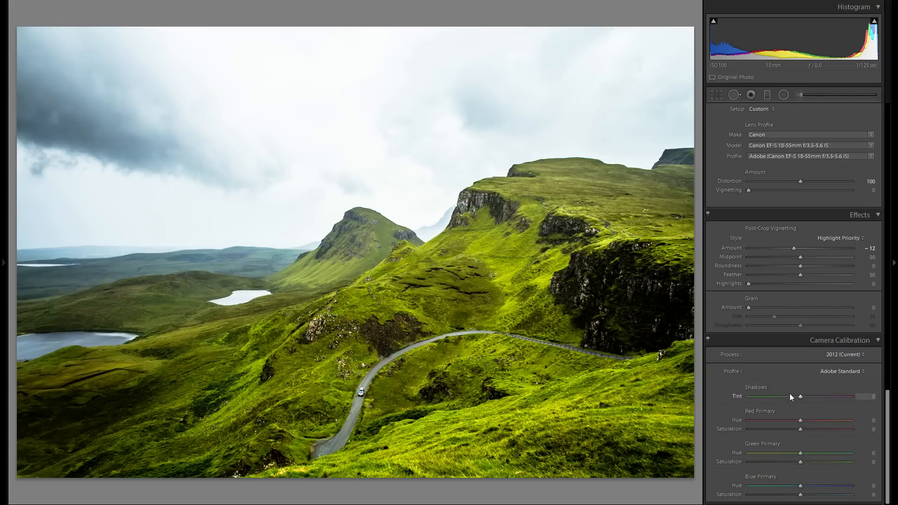
Try Blue Primary Hue values of +46, -83 and +56 in the camera calibration and reset the hue to 0.
{"action": "scroll", "coordinate": [794, 403], "scroll_direction": "up", "scroll_amount": 10}
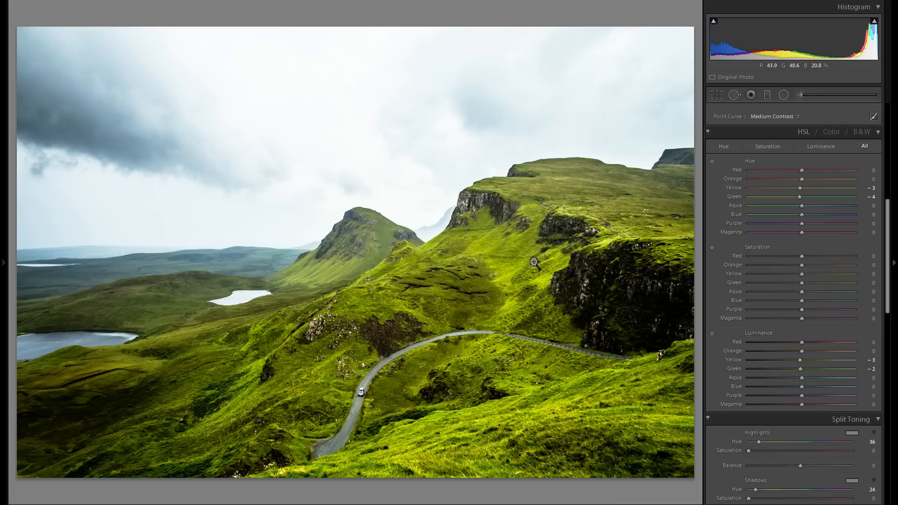
{"action": "scroll", "coordinate": [772, 303], "scroll_direction": "down", "scroll_amount": 10}
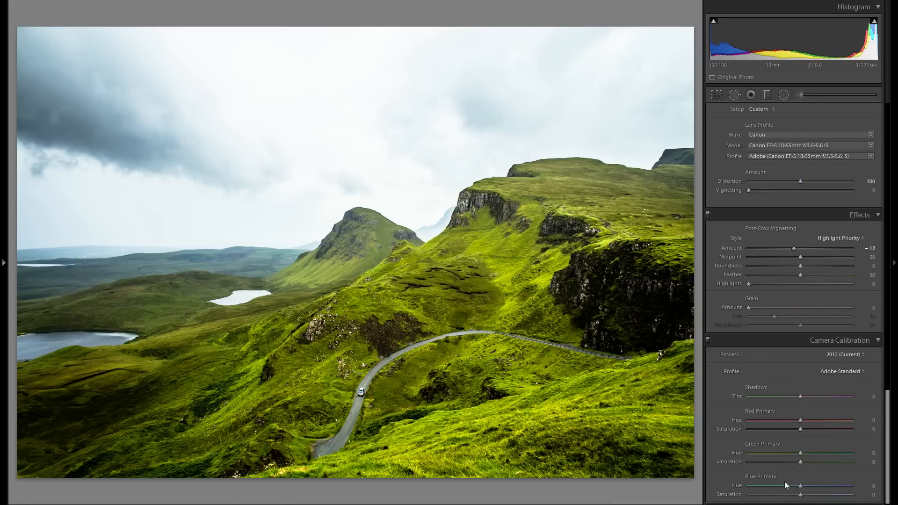
{"action": "left_click_drag", "start_coordinate": [800, 484], "coordinate": [824, 482]}
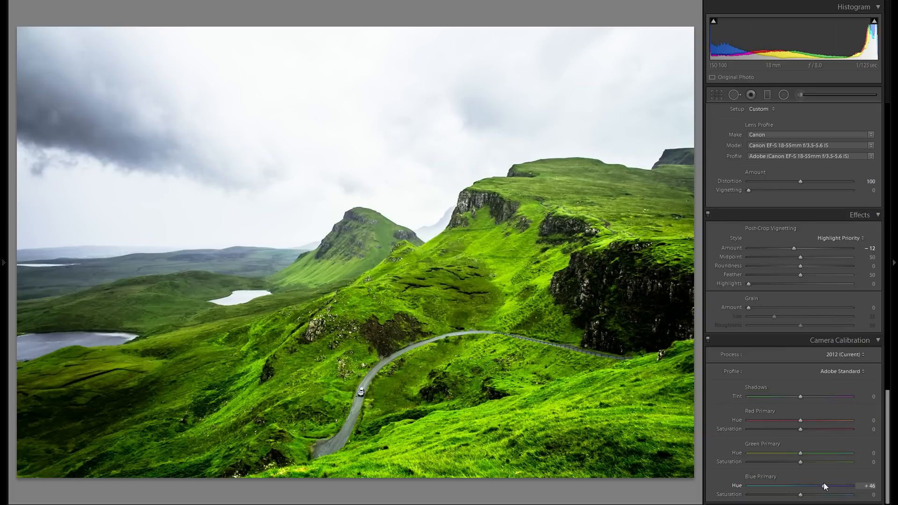
{"action": "left_click_drag", "start_coordinate": [823, 486], "coordinate": [758, 490]}
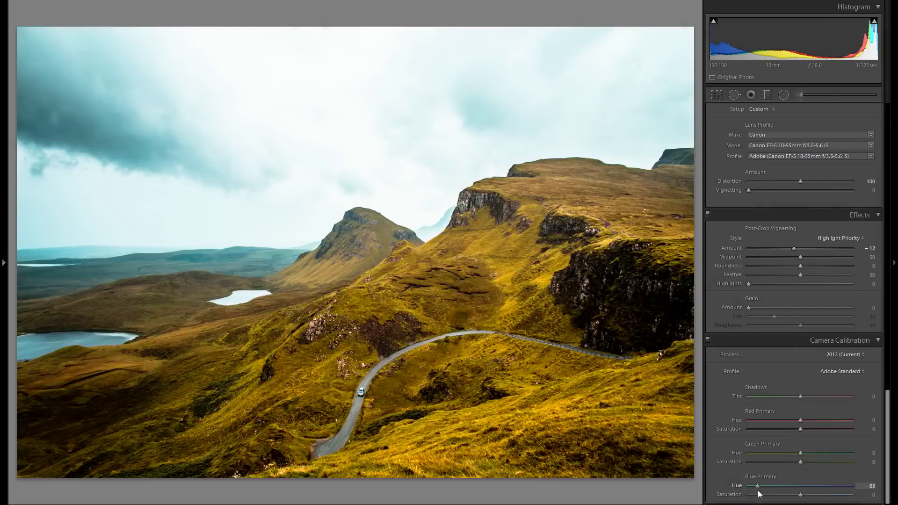
{"action": "left_click_drag", "start_coordinate": [761, 487], "coordinate": [829, 487]}
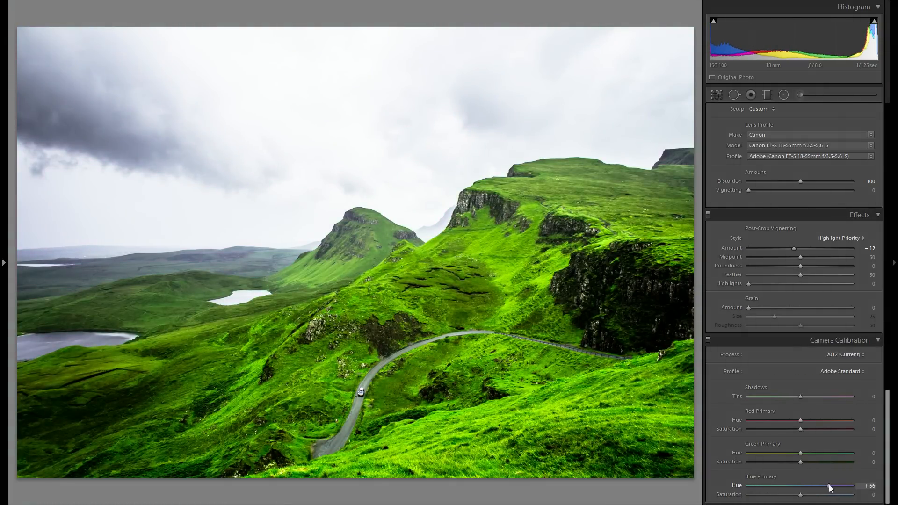
{"action": "double_click", "coordinate": [823, 485]}
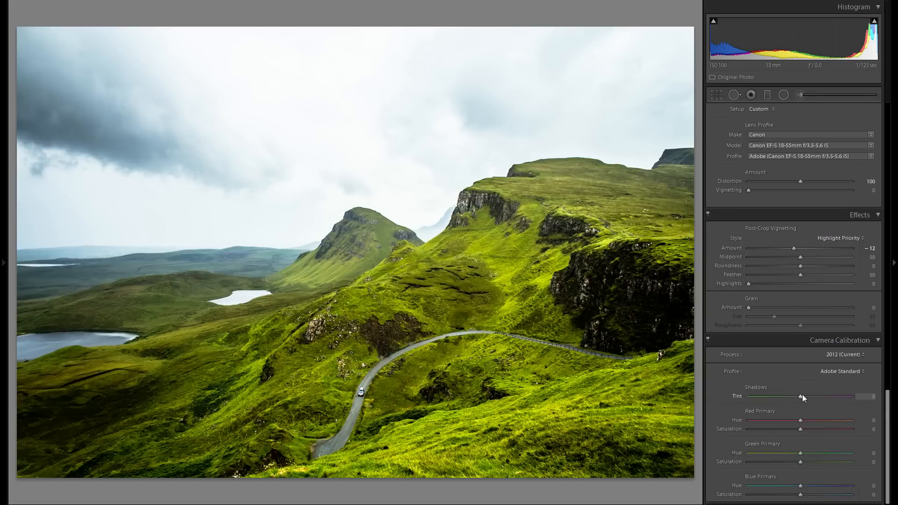
Try shifting the calibration's Shadows Tint towards green and magenta, and reset it to 0.
{"action": "mouse_move", "coordinate": [801, 397]}
{"action": "left_mouse_down"}
{"action": "mouse_move", "coordinate": [781, 397]}
{"action": "mouse_move", "coordinate": [828, 397]}
{"action": "mouse_move", "coordinate": [798, 398]}
{"action": "left_mouse_up"}
{"action": "left_click_drag", "start_coordinate": [801, 398], "coordinate": [806, 397]}
{"action": "double_click", "coordinate": [738, 396]}
Set the Red Primary Hue to +22 and its Saturation to +45 in the camera calibration.
{"action": "mouse_move", "coordinate": [799, 419]}
{"action": "left_mouse_down"}
{"action": "mouse_move", "coordinate": [822, 420]}
{"action": "mouse_move", "coordinate": [773, 423]}
{"action": "mouse_move", "coordinate": [828, 428]}
{"action": "mouse_move", "coordinate": [800, 425]}
{"action": "left_mouse_up"}
{"action": "mouse_move", "coordinate": [796, 428]}
{"action": "left_mouse_down"}
{"action": "mouse_move", "coordinate": [790, 428]}
{"action": "mouse_move", "coordinate": [810, 428]}
{"action": "left_mouse_up"}
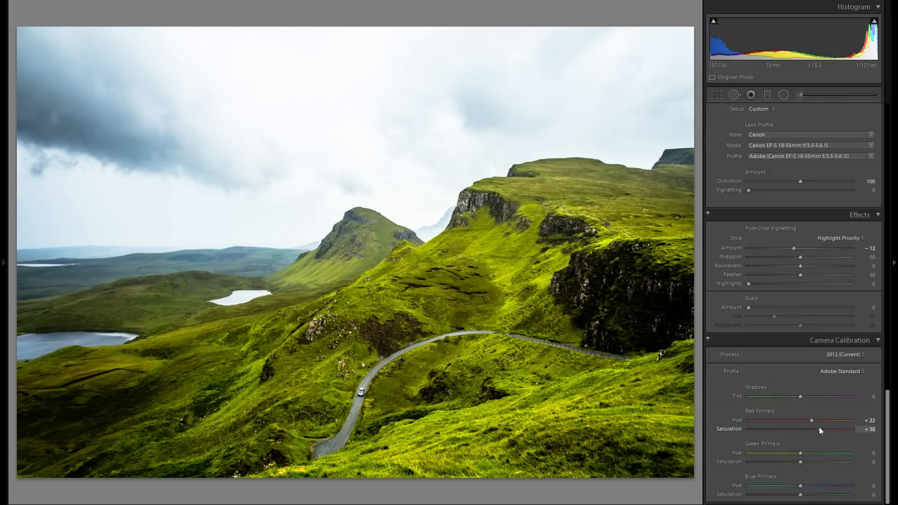
{"action": "double_click", "coordinate": [739, 430]}
{"action": "left_click_drag", "start_coordinate": [792, 435], "coordinate": [823, 431]}
Try other Green Primary Hue values, reset the hue to 0 and set the Green Primary Saturation to +16.
{"action": "mouse_move", "coordinate": [785, 457]}
{"action": "left_mouse_down"}
{"action": "mouse_move", "coordinate": [819, 454]}
{"action": "mouse_move", "coordinate": [802, 458]}
{"action": "left_mouse_up"}
{"action": "double_click", "coordinate": [737, 453]}
{"action": "left_click_drag", "start_coordinate": [801, 462], "coordinate": [768, 463]}
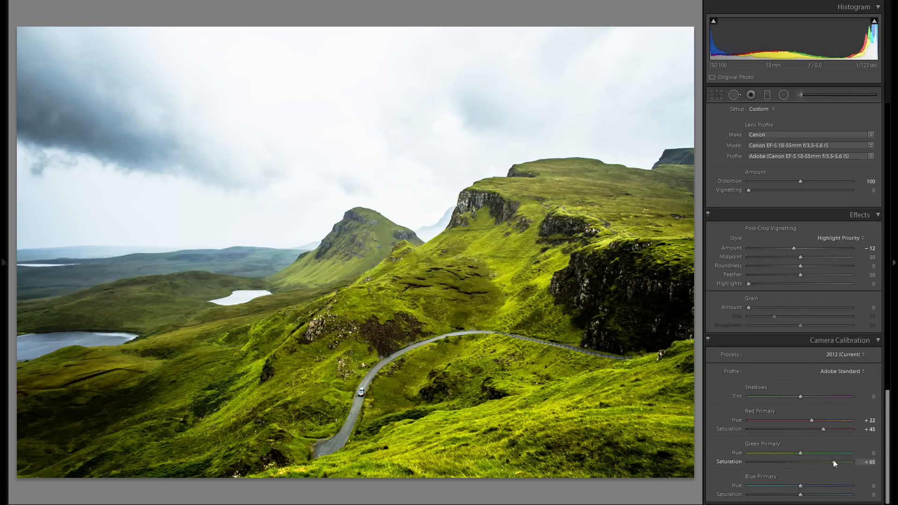
{"action": "left_click_drag", "start_coordinate": [806, 462], "coordinate": [823, 461]}
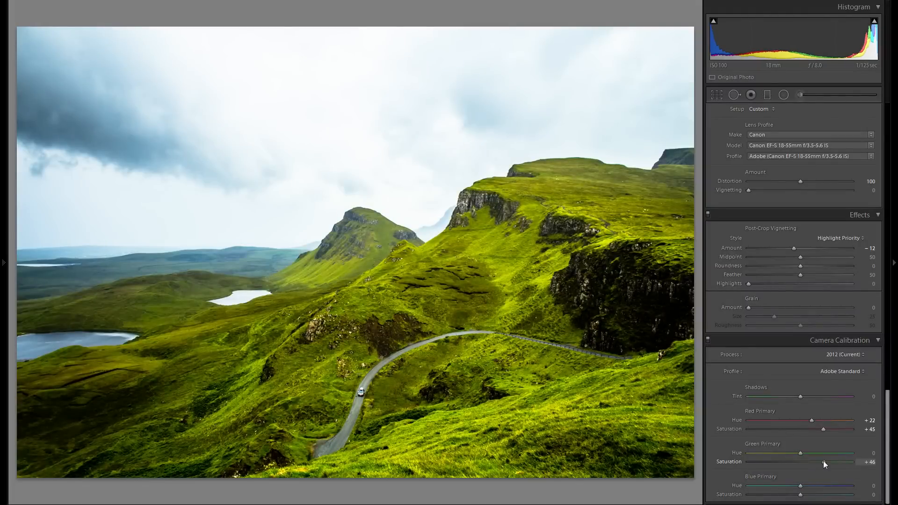
{"action": "left_click_drag", "start_coordinate": [812, 462], "coordinate": [805, 462]}
Try a Blue Primary Hue of -57, reset it to 0 and set the Blue Primary Saturation to +15.
{"action": "left_click_drag", "start_coordinate": [797, 485], "coordinate": [769, 487]}
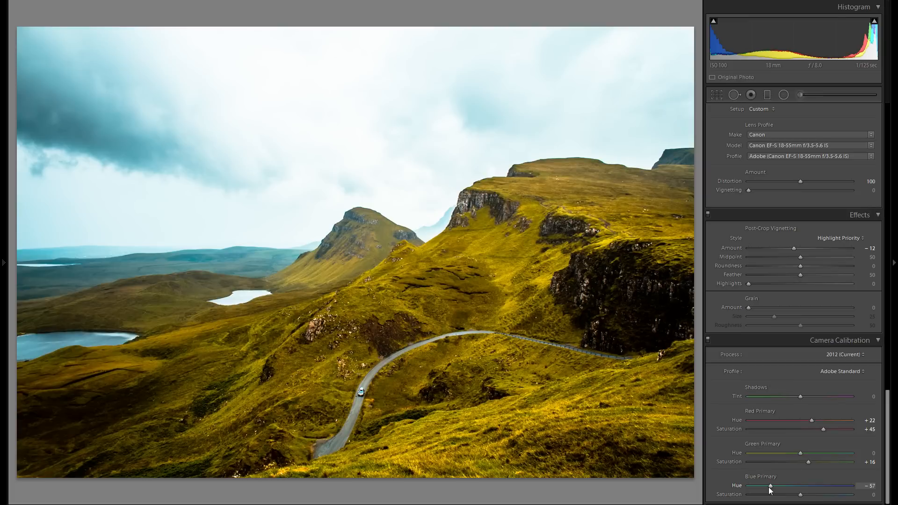
{"action": "left_click_drag", "start_coordinate": [769, 487], "coordinate": [735, 487]}
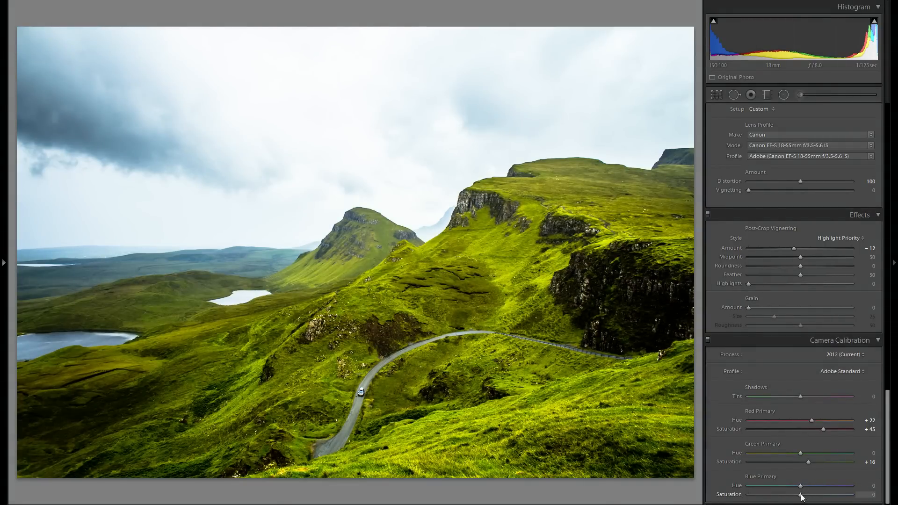
{"action": "mouse_move", "coordinate": [801, 495]}
{"action": "left_mouse_down"}
{"action": "mouse_move", "coordinate": [774, 496]}
{"action": "mouse_move", "coordinate": [812, 495]}
{"action": "mouse_move", "coordinate": [773, 495]}
{"action": "mouse_move", "coordinate": [826, 495]}
{"action": "mouse_move", "coordinate": [804, 495]}
{"action": "left_mouse_up"}
{"action": "left_click_drag", "start_coordinate": [804, 495], "coordinate": [807, 495]}
{"action": "double_click", "coordinate": [741, 494]}
{"action": "left_click", "coordinate": [809, 496]}
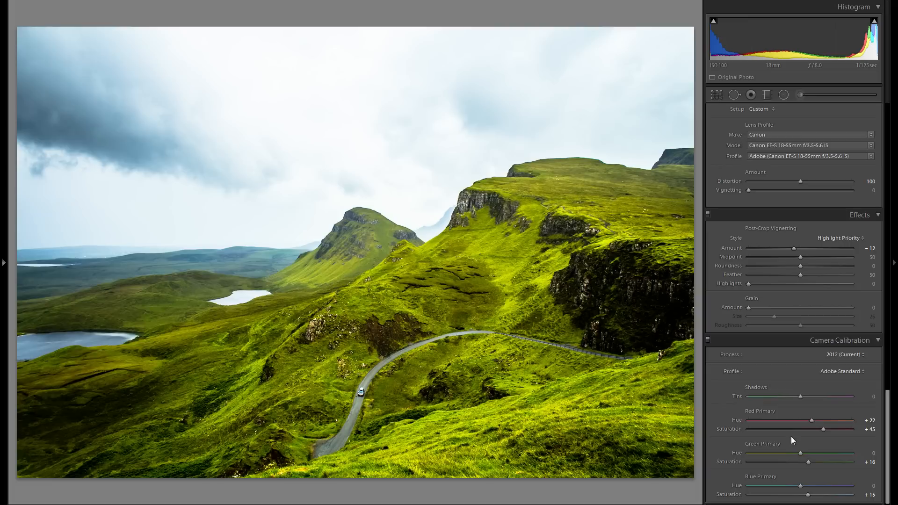
Compare the photo with the camera calibration adjustments off and on, leaving them on.
{"action": "left_click", "coordinate": [708, 338]}
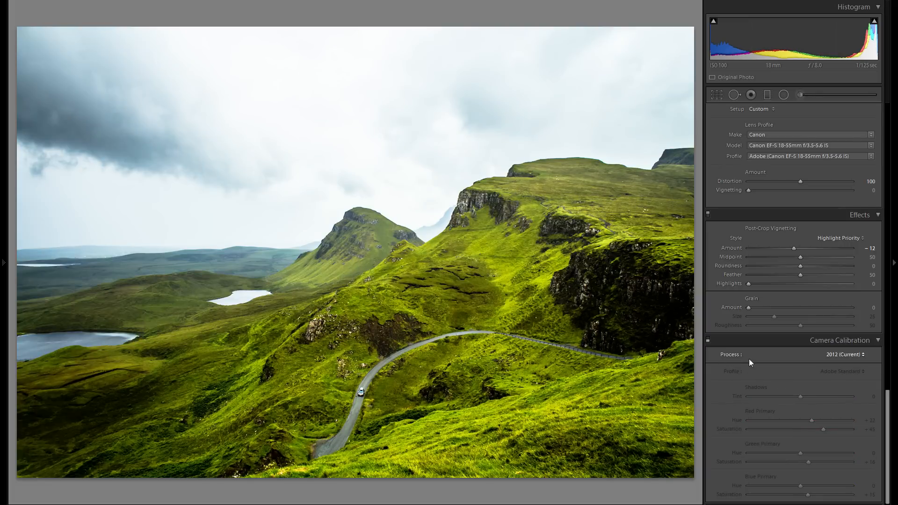
{"action": "left_click", "coordinate": [709, 340]}
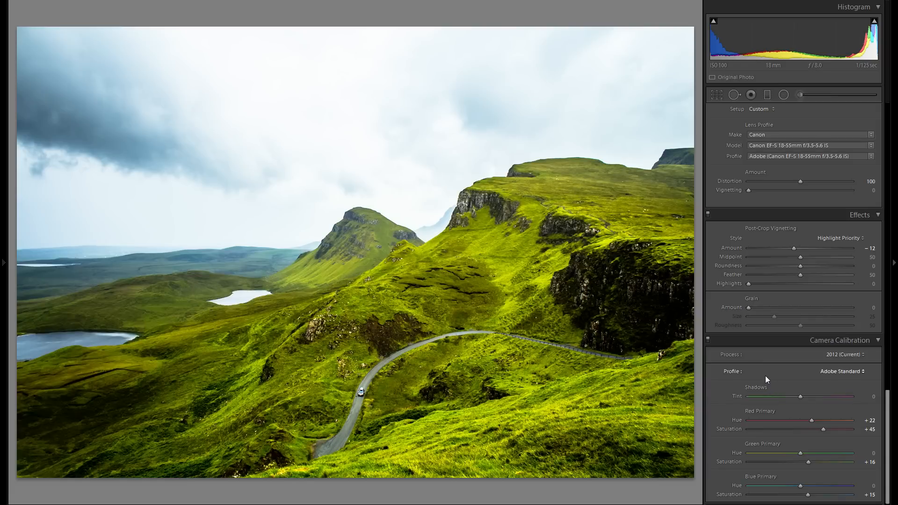
Compare the magnified cliff and ridge edges with Remove Chromatic Aberration off and on, leaving it enabled, and return to the full photo.
{"action": "scroll", "coordinate": [765, 376], "scroll_direction": "up", "scroll_amount": 5}
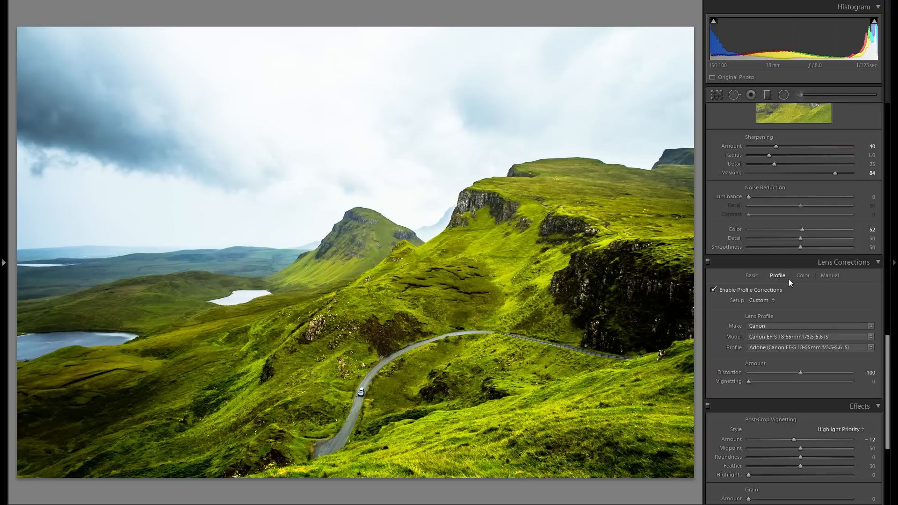
{"action": "left_click", "coordinate": [803, 276]}
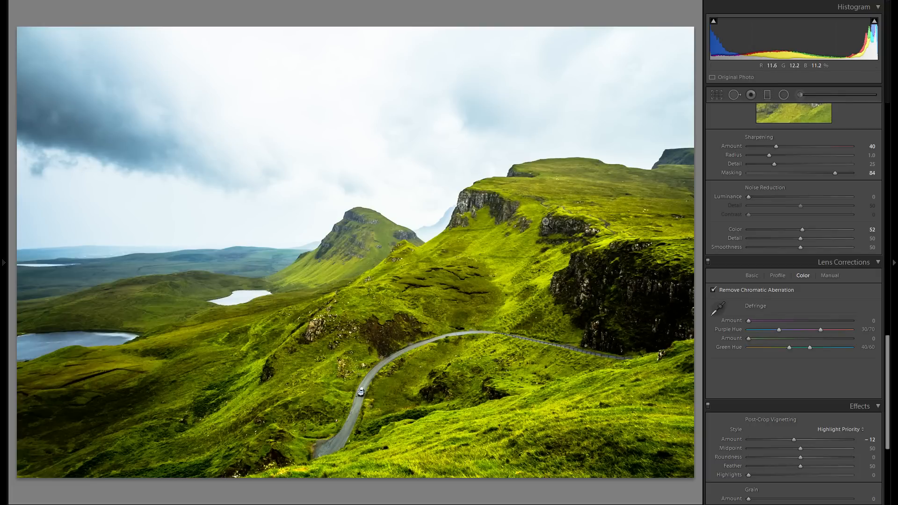
{"action": "left_click", "coordinate": [545, 164]}
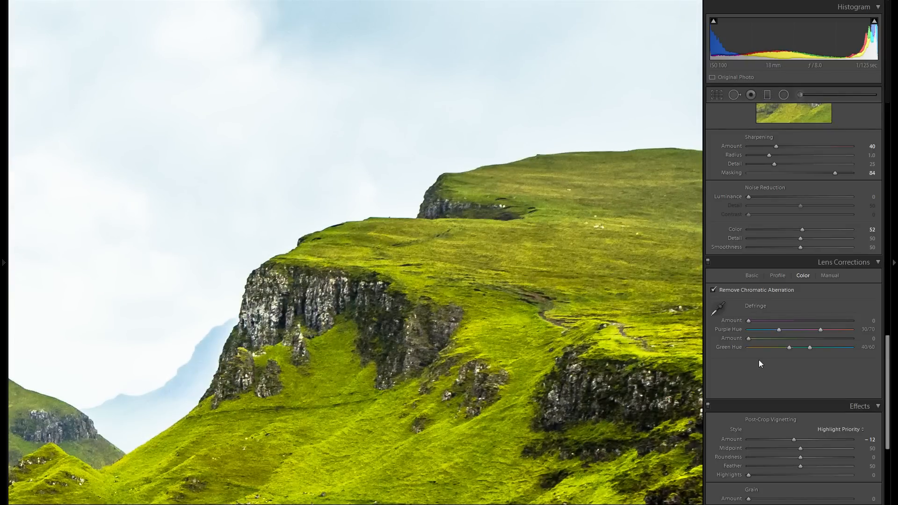
{"action": "left_click", "coordinate": [733, 291]}
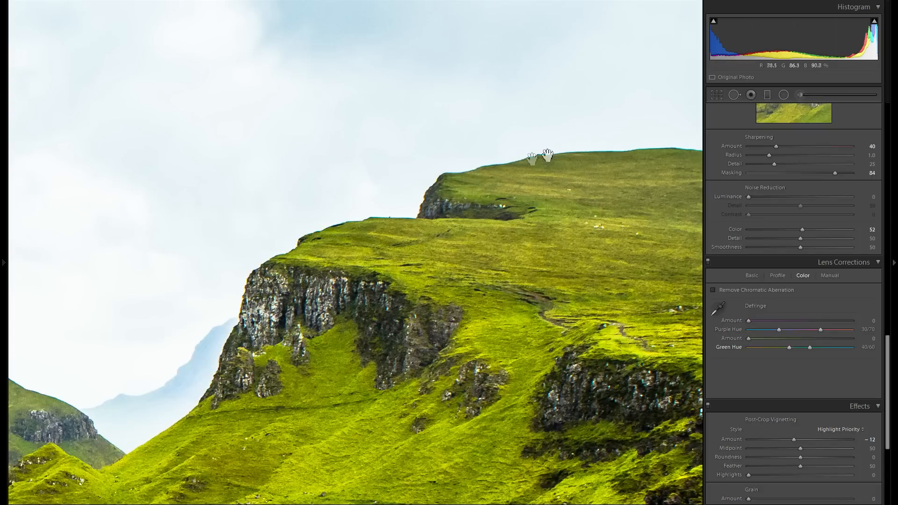
{"action": "left_click", "coordinate": [726, 291]}
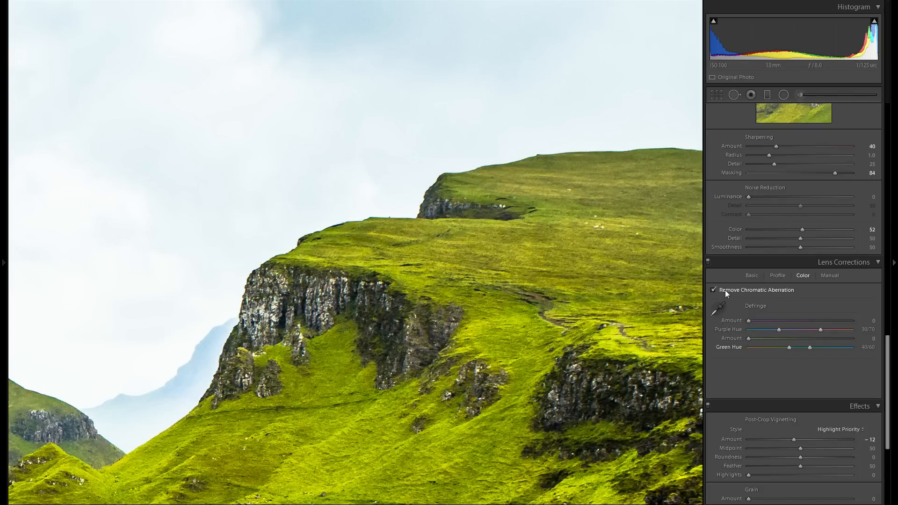
{"action": "left_click", "coordinate": [725, 290]}
{"action": "left_click", "coordinate": [727, 293]}
{"action": "left_click", "coordinate": [612, 296]}
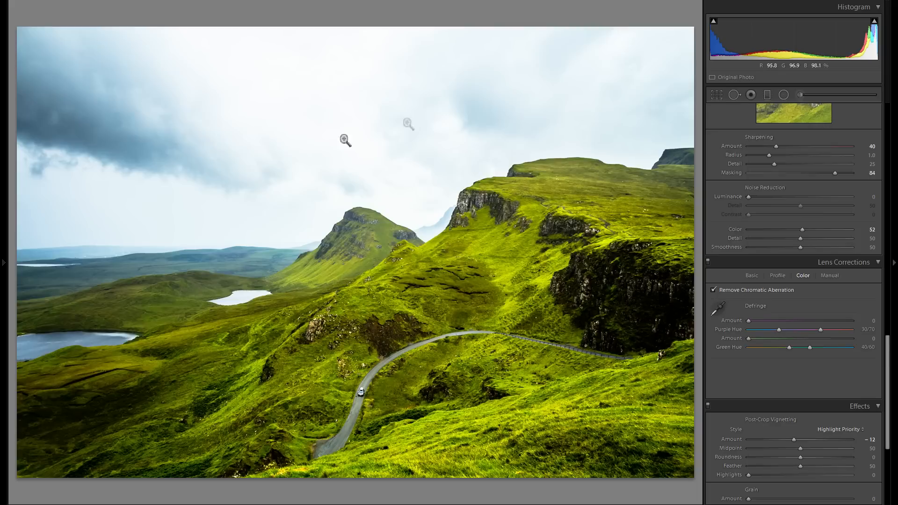
Add a slightly tilted graduated filter darkening the sky down to the distant peak, and set its Exposure to -0.71.
{"action": "left_click", "coordinate": [768, 96]}
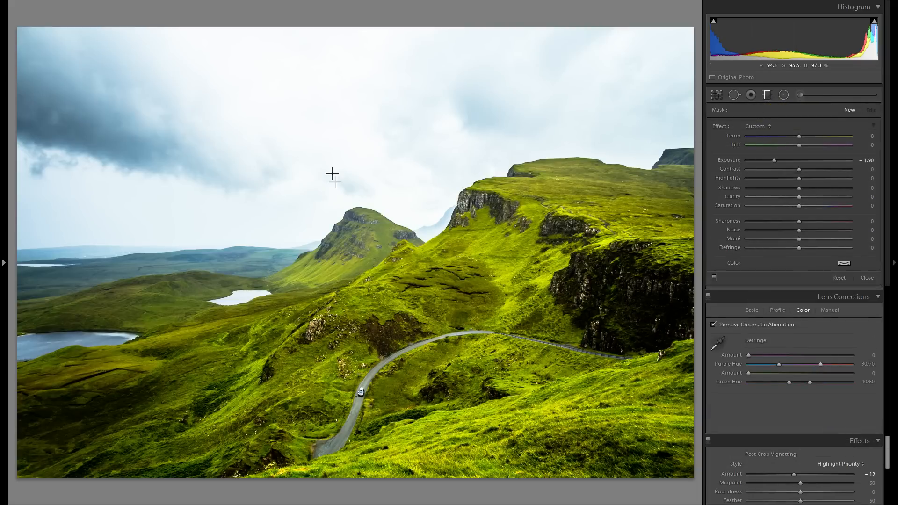
{"action": "left_click_drag", "start_coordinate": [349, 242], "coordinate": [352, 297]}
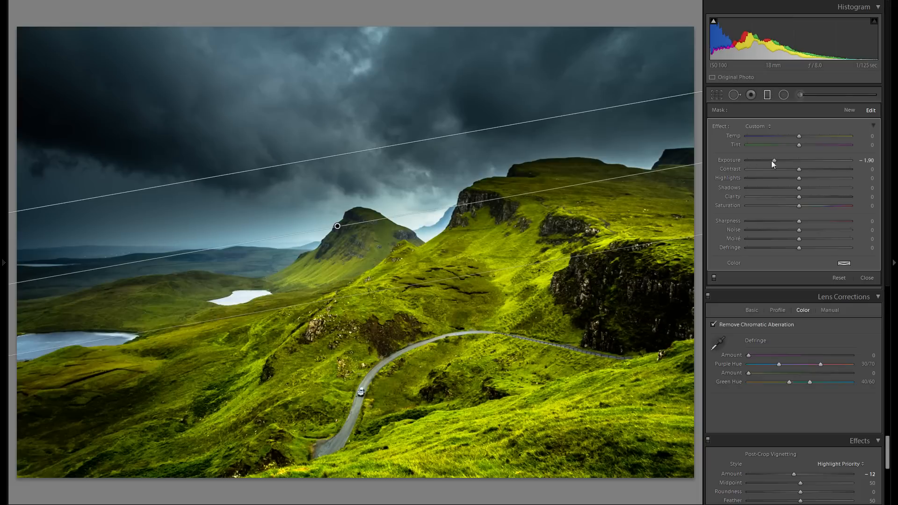
{"action": "double_click", "coordinate": [728, 159]}
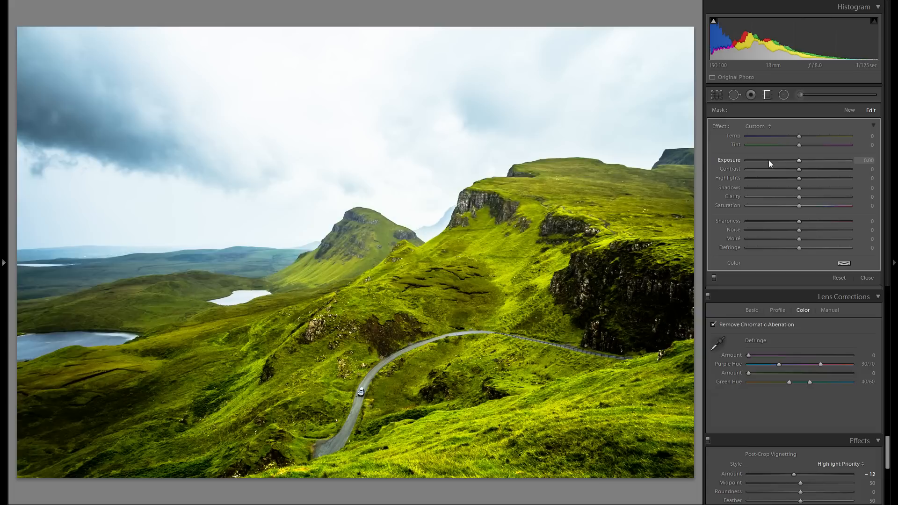
{"action": "left_click", "coordinate": [799, 161]}
{"action": "left_click_drag", "start_coordinate": [792, 160], "coordinate": [789, 159]}
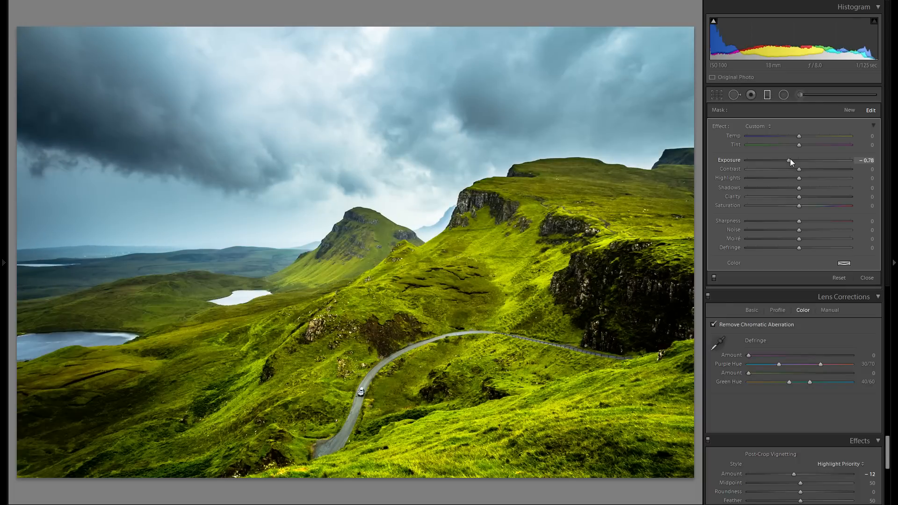
{"action": "left_click_drag", "start_coordinate": [790, 159], "coordinate": [791, 159]}
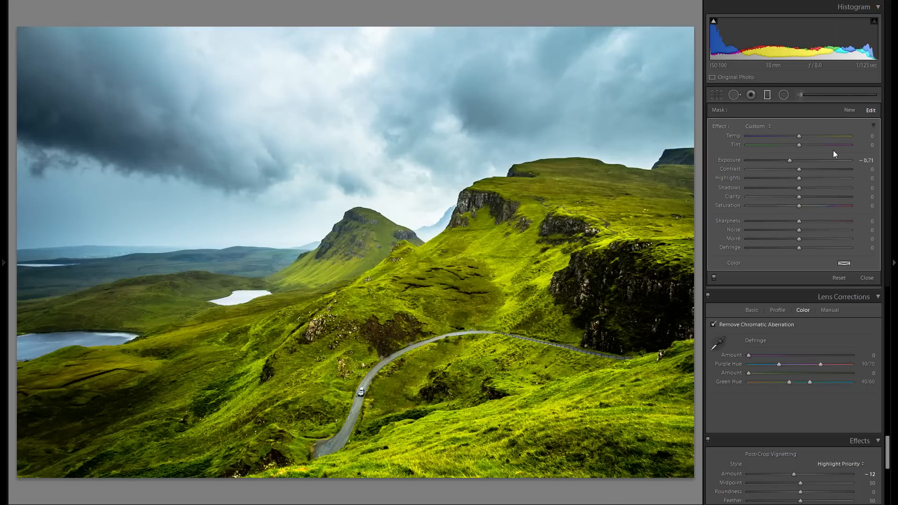
Try a Contrast of -72 on the sky's graduated filter, settle on 38 and set its Shadows to 29.
{"action": "left_click_drag", "start_coordinate": [799, 169], "coordinate": [797, 169]}
{"action": "left_click_drag", "start_coordinate": [762, 171], "coordinate": [760, 170]}
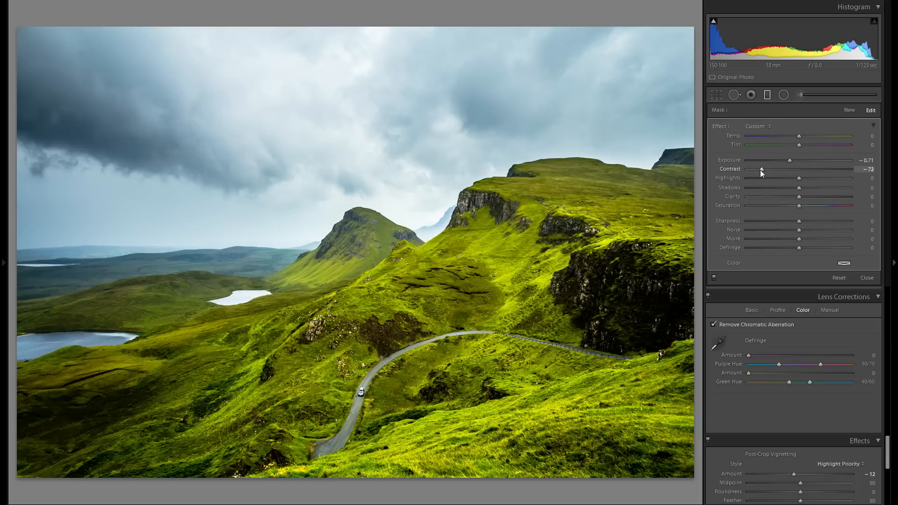
{"action": "left_click_drag", "start_coordinate": [761, 171], "coordinate": [824, 169]}
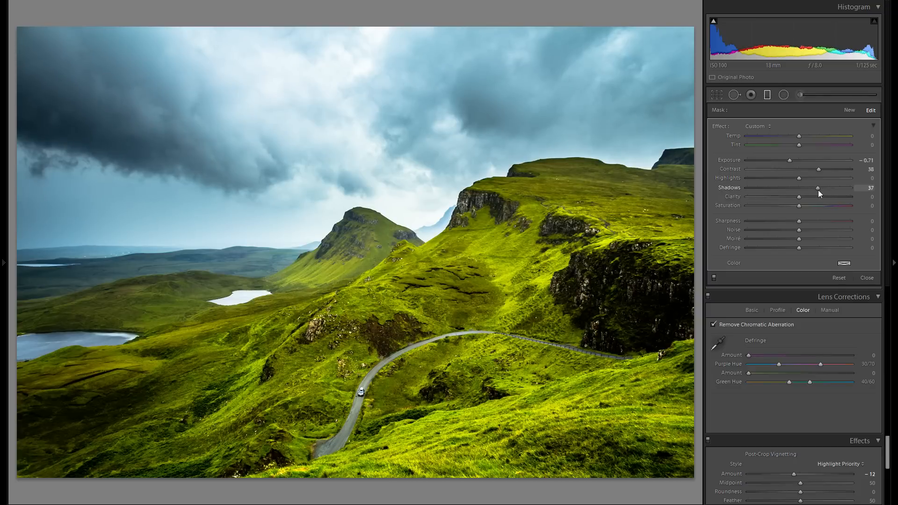
{"action": "left_click_drag", "start_coordinate": [818, 190], "coordinate": [812, 189]}
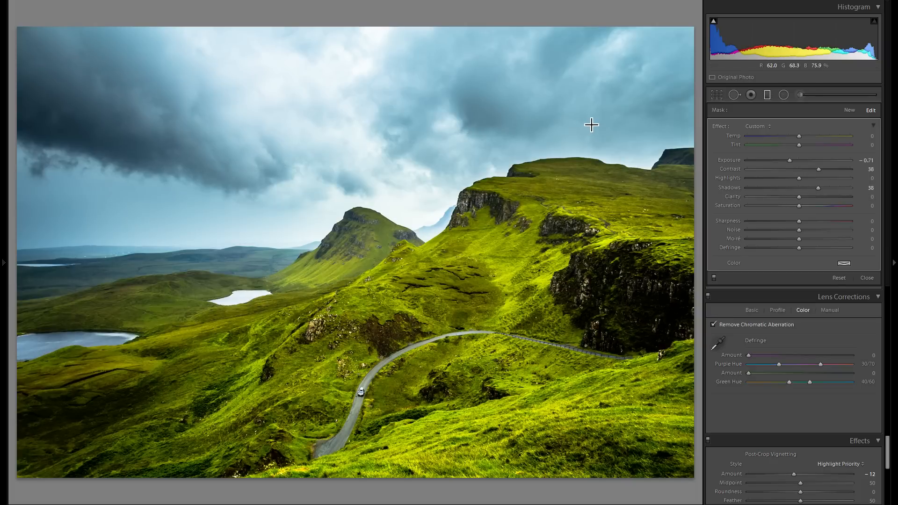
{"action": "left_click_drag", "start_coordinate": [818, 190], "coordinate": [812, 189]}
Set the Clarity of the sky's graduated filter to 37.
{"action": "left_click_drag", "start_coordinate": [784, 198], "coordinate": [794, 198]}
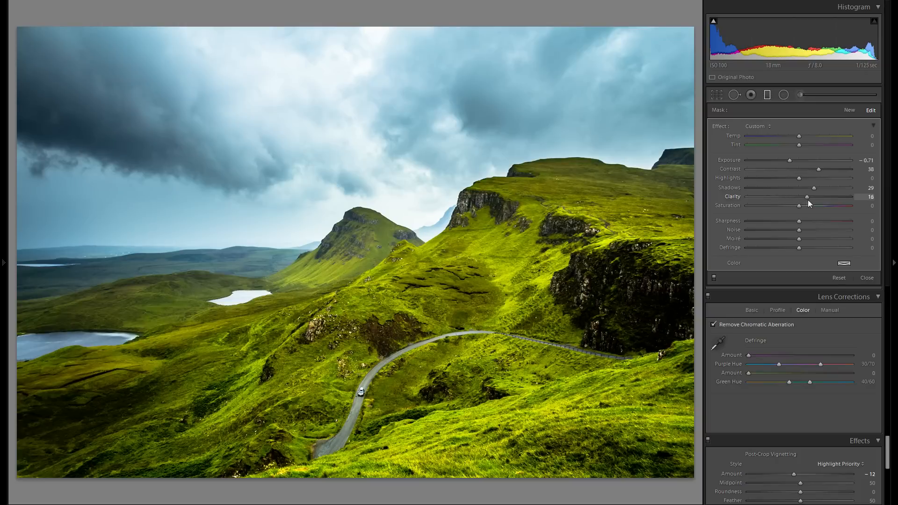
{"action": "left_click_drag", "start_coordinate": [814, 200], "coordinate": [817, 200]}
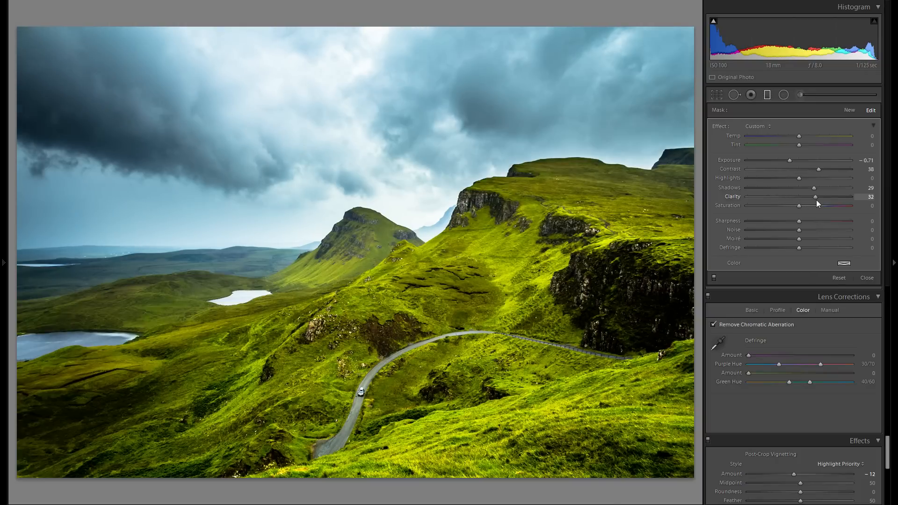
{"action": "left_click_drag", "start_coordinate": [844, 202], "coordinate": [819, 203]}
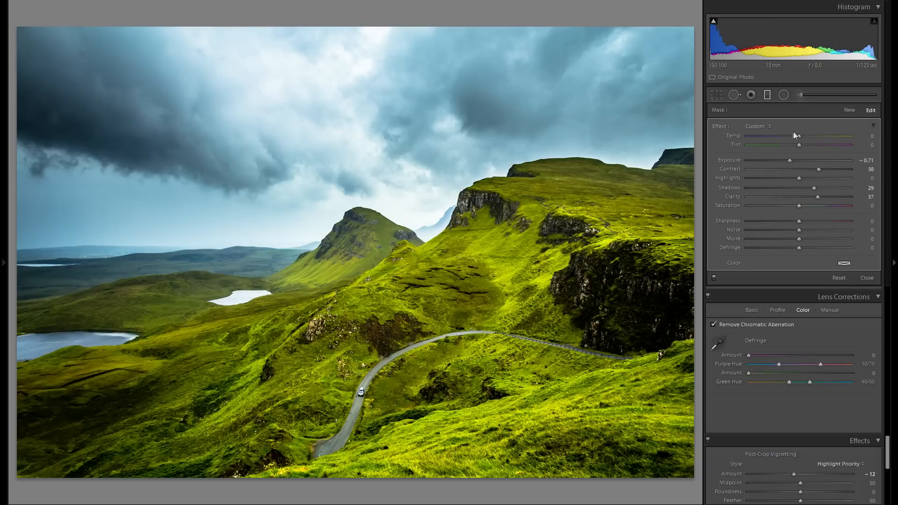
Try a Temp of 39 on the sky's graduated filter, reset it to 0, set Saturation to -28 and close the filter.
{"action": "left_click_drag", "start_coordinate": [798, 137], "coordinate": [819, 136]}
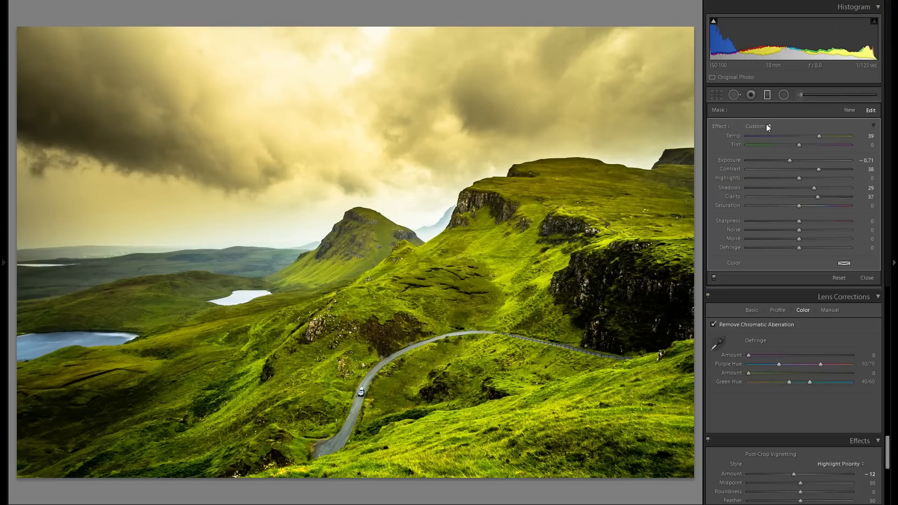
{"action": "double_click", "coordinate": [733, 135]}
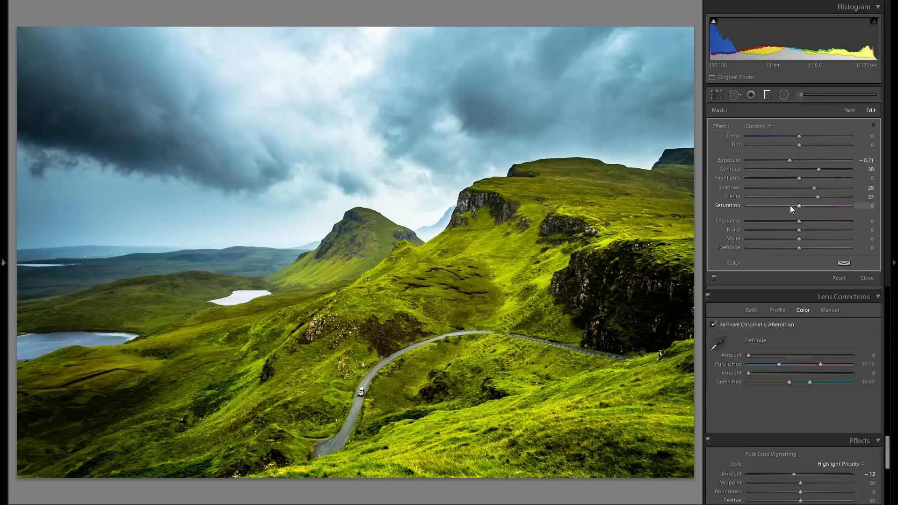
{"action": "left_click_drag", "start_coordinate": [797, 210], "coordinate": [791, 210]}
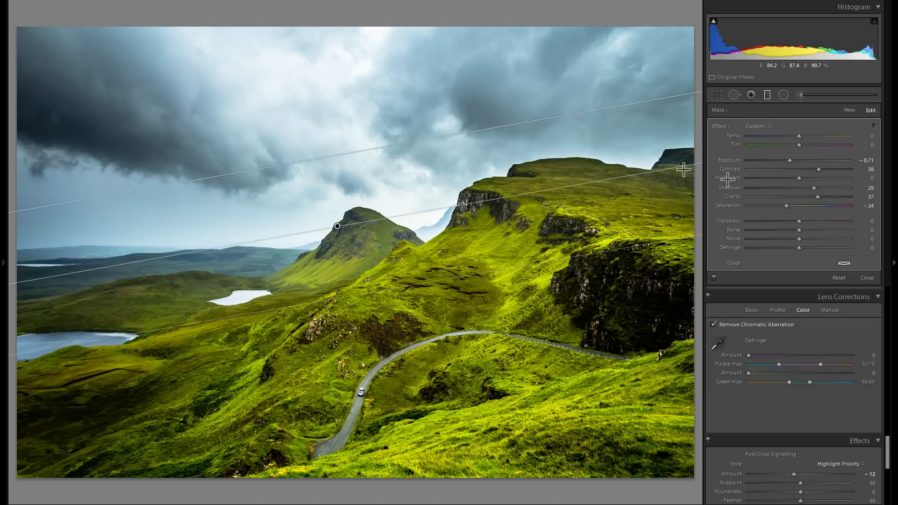
{"action": "left_click", "coordinate": [751, 206]}
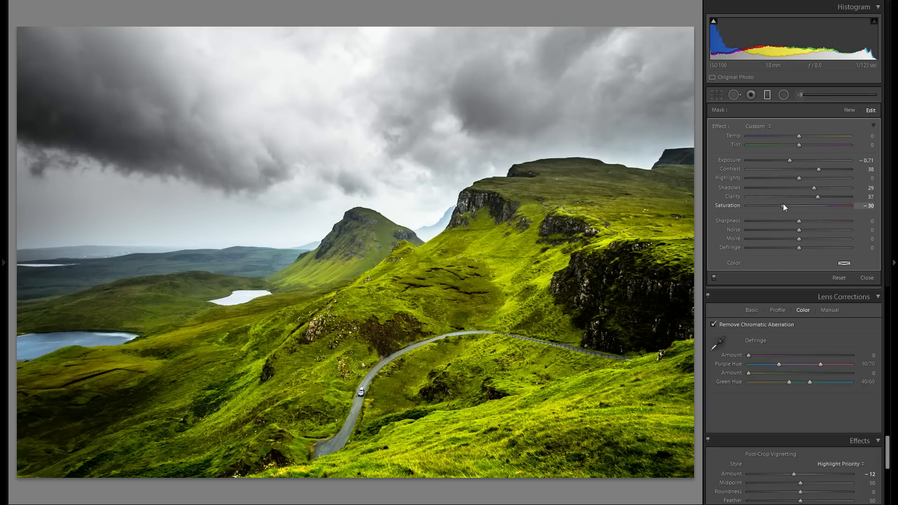
{"action": "left_click_drag", "start_coordinate": [784, 204], "coordinate": [785, 204]}
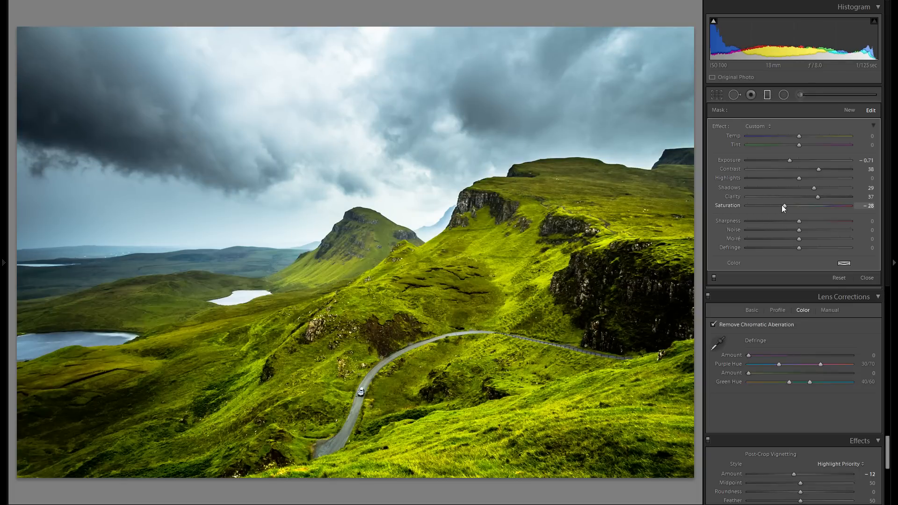
{"action": "left_click", "coordinate": [767, 97]}
{"action": "left_click", "coordinate": [768, 97]}
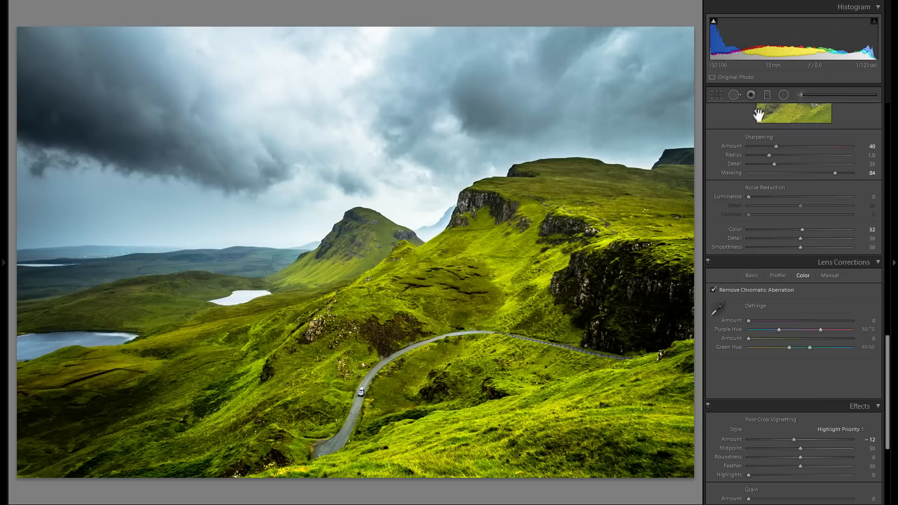
Compare the photo with the tone curve Highlights reset to 0, and raise them to +84.
{"action": "scroll", "coordinate": [743, 154], "scroll_direction": "down", "scroll_amount": 3}
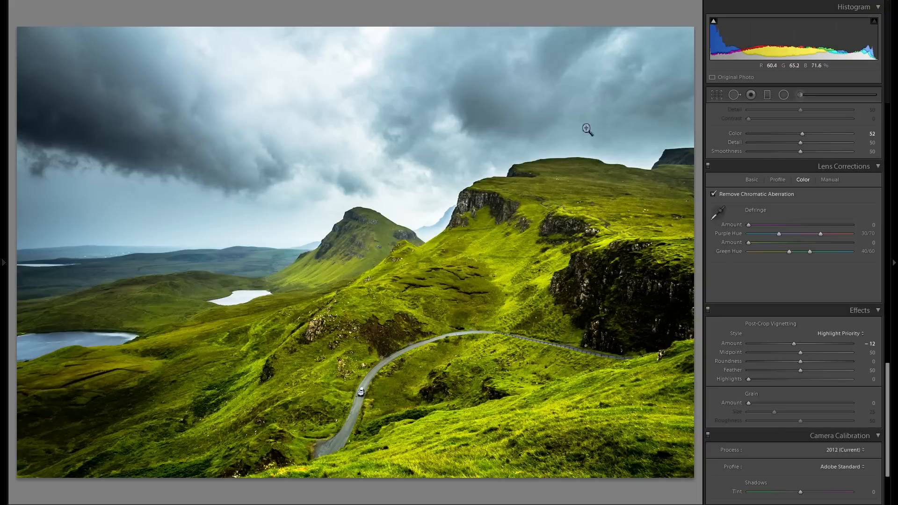
{"action": "scroll", "coordinate": [813, 234], "scroll_direction": "up", "scroll_amount": 9}
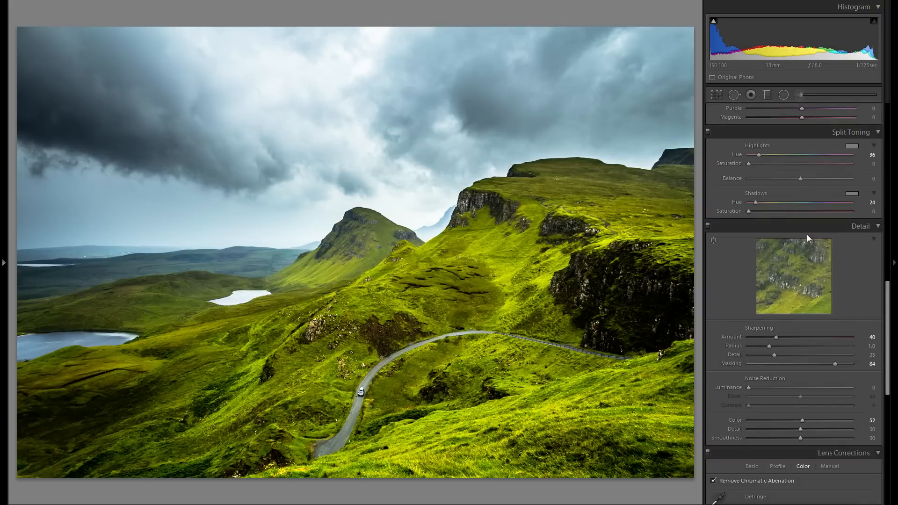
{"action": "scroll", "coordinate": [806, 234], "scroll_direction": "up", "scroll_amount": 15}
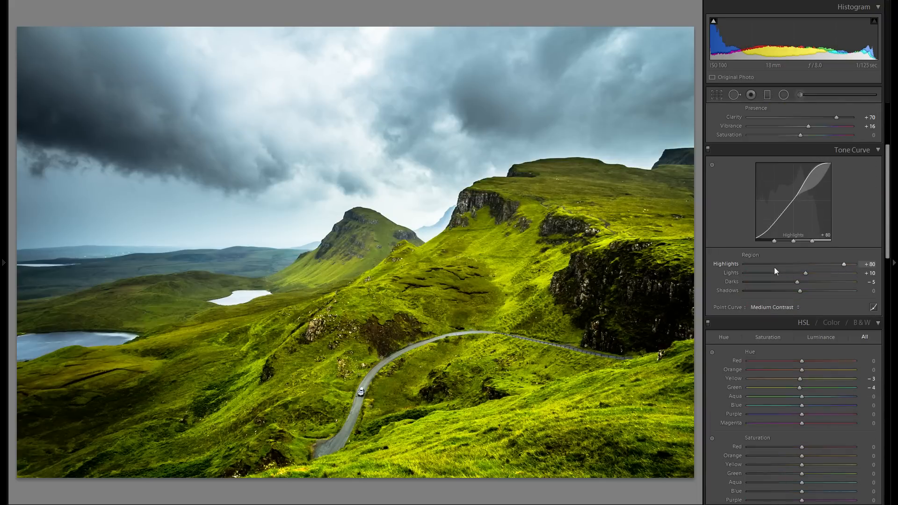
{"action": "double_click", "coordinate": [728, 263]}
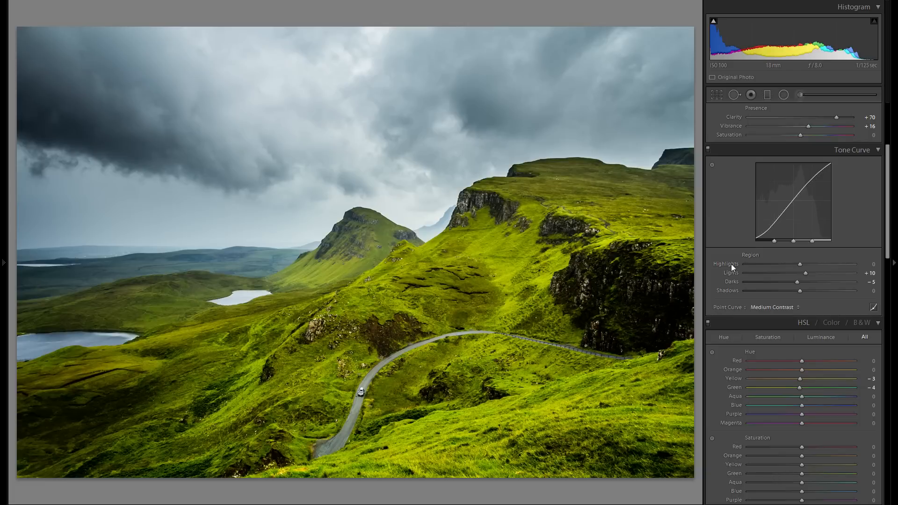
{"action": "left_click_drag", "start_coordinate": [803, 265], "coordinate": [843, 265]}
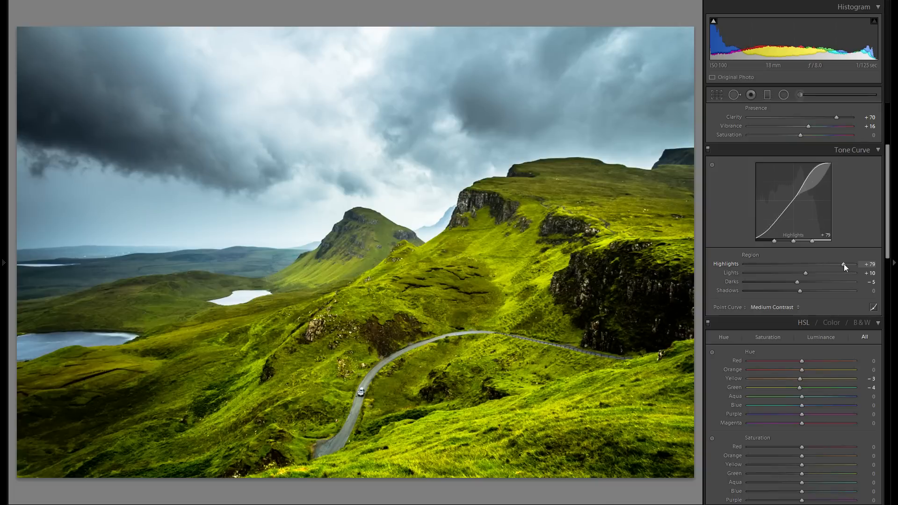
{"action": "left_click_drag", "start_coordinate": [844, 264], "coordinate": [846, 263]}
Straighten the photo by 1.94 degrees along the distant horizon and apply the crop.
{"action": "scroll", "coordinate": [735, 166], "scroll_direction": "up", "scroll_amount": 3}
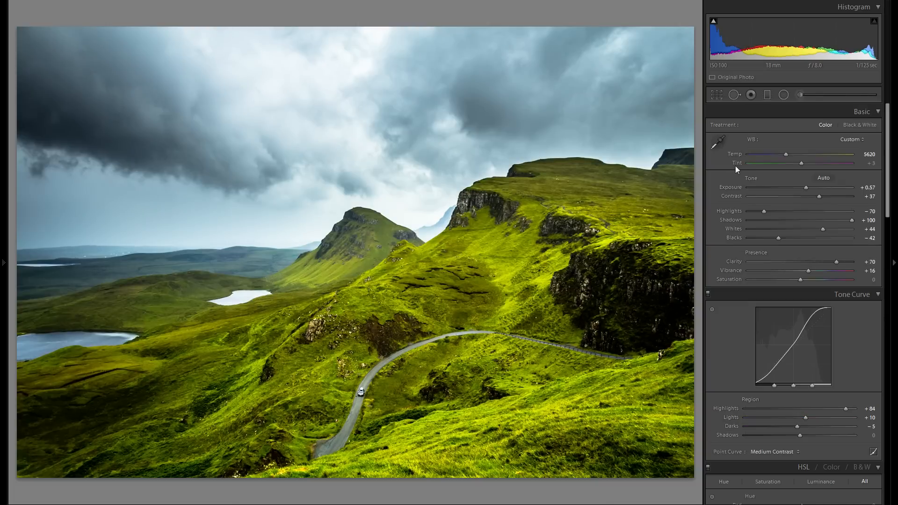
{"action": "left_click", "coordinate": [717, 95]}
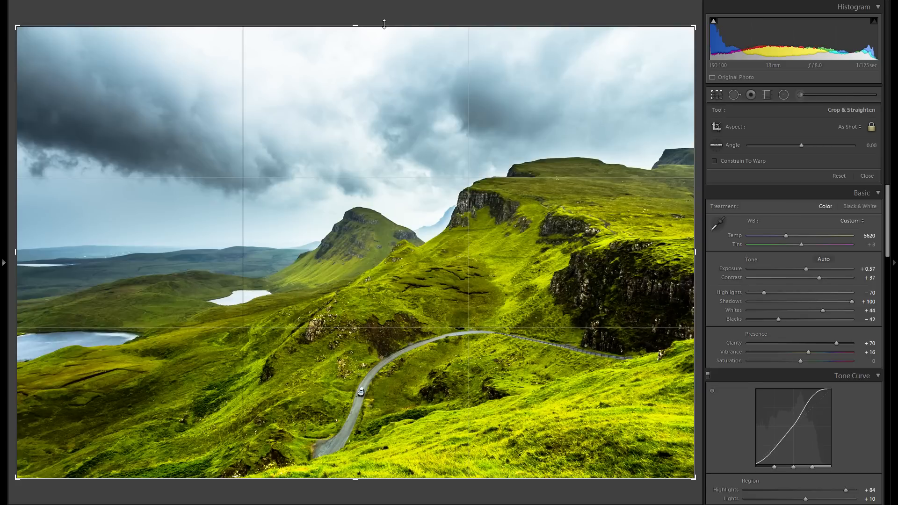
{"action": "left_click", "coordinate": [716, 145]}
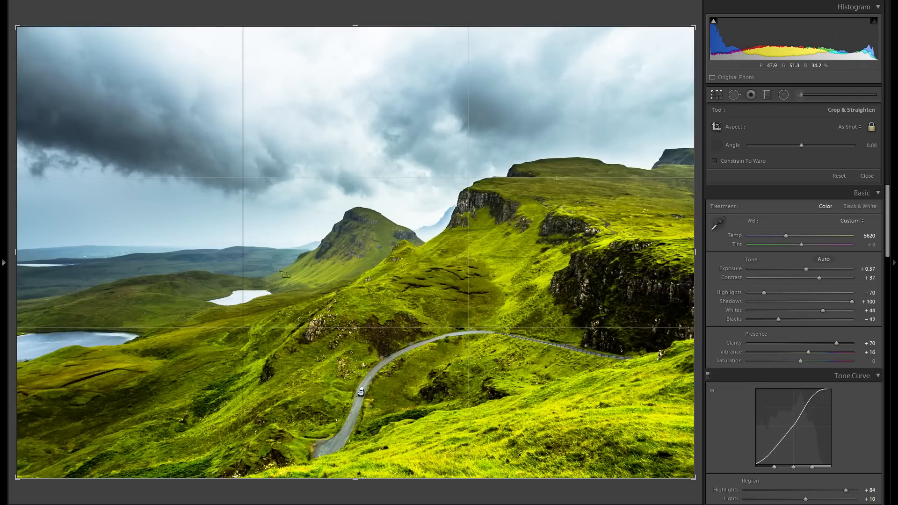
{"action": "left_click_drag", "start_coordinate": [41, 260], "coordinate": [524, 245]}
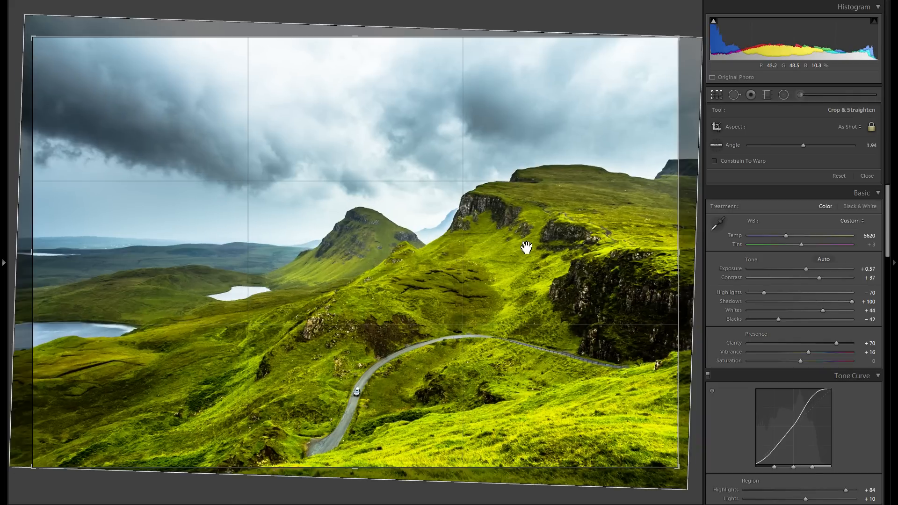
{"action": "key", "text": "Return"}
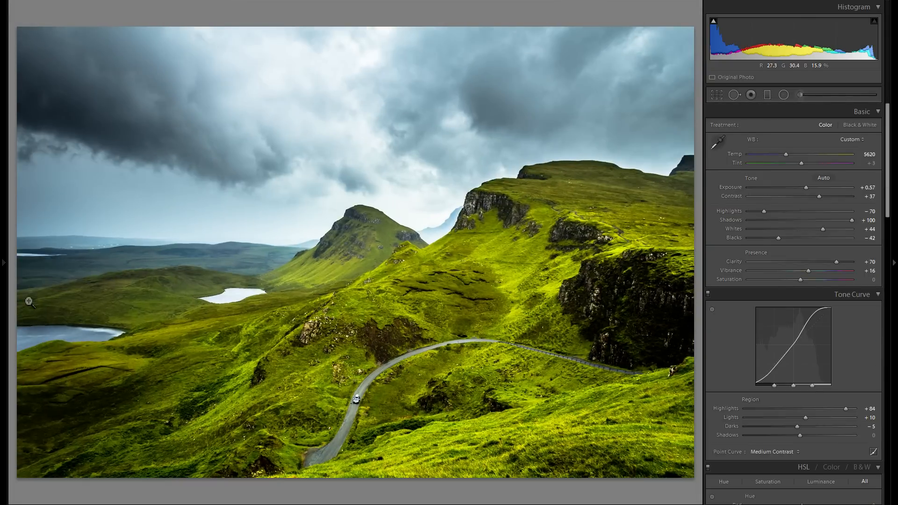
Compare the photo before and after straightening using the edit history, and return to the straightened state.
{"action": "key", "text": "F7"}
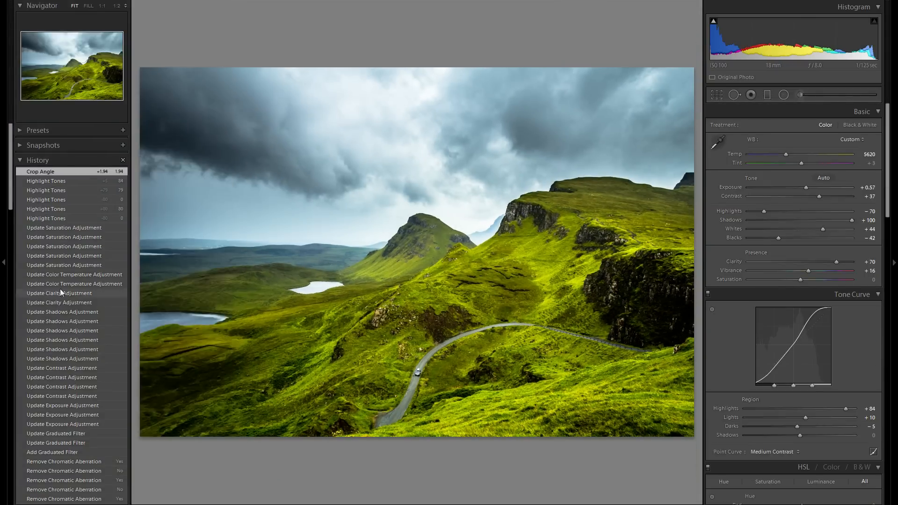
{"action": "left_click", "coordinate": [70, 180]}
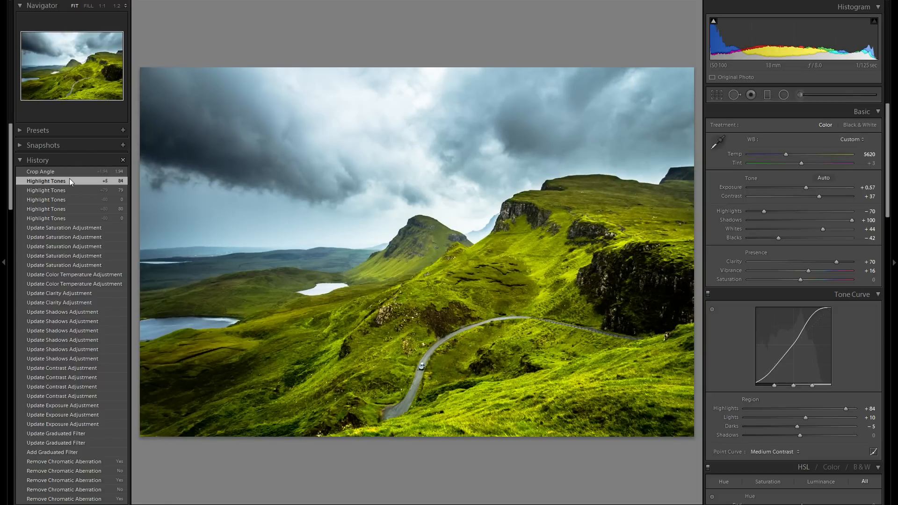
{"action": "left_click", "coordinate": [68, 172]}
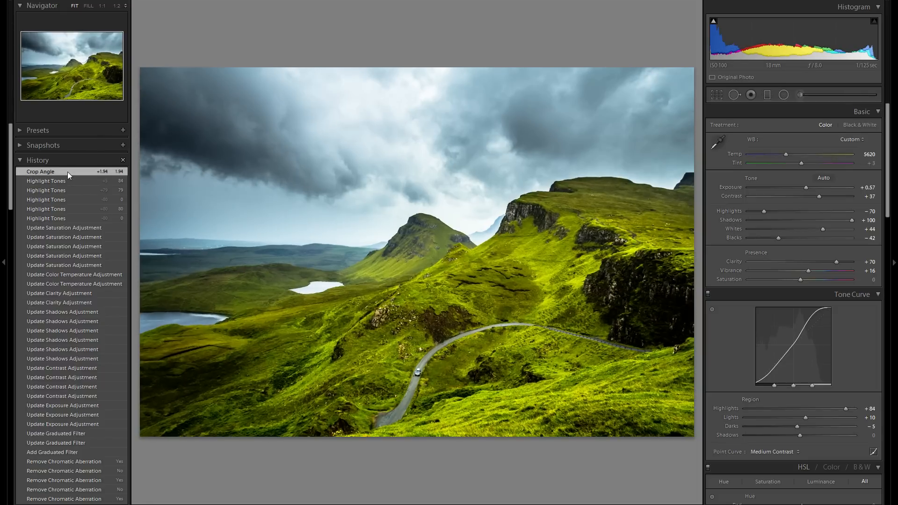
{"action": "key", "text": "F7"}
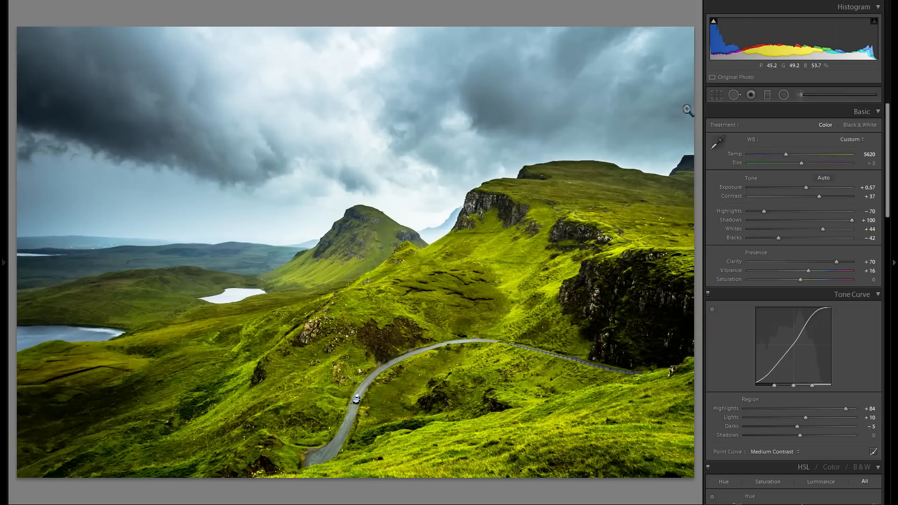
Straighten the photo again along the distant horizon to an angle of 1.89 and apply the crop.
{"action": "key", "text": "r"}
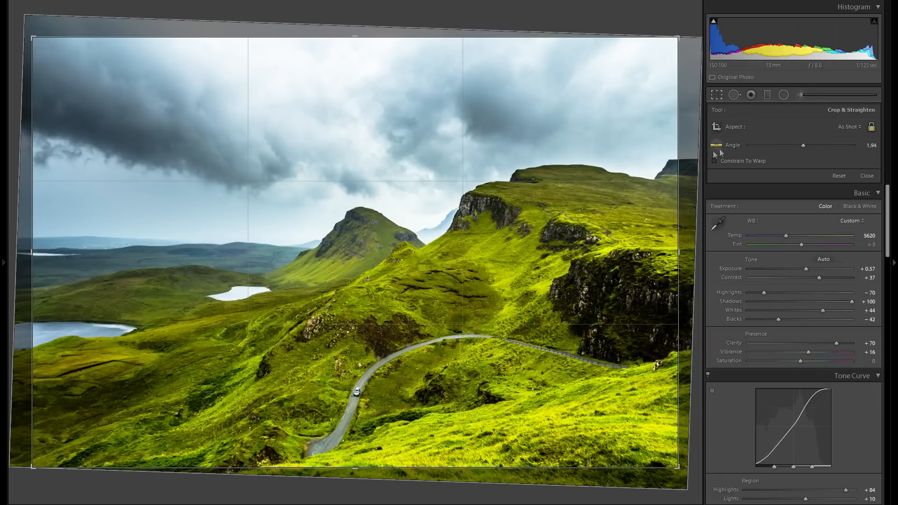
{"action": "left_click", "coordinate": [716, 145]}
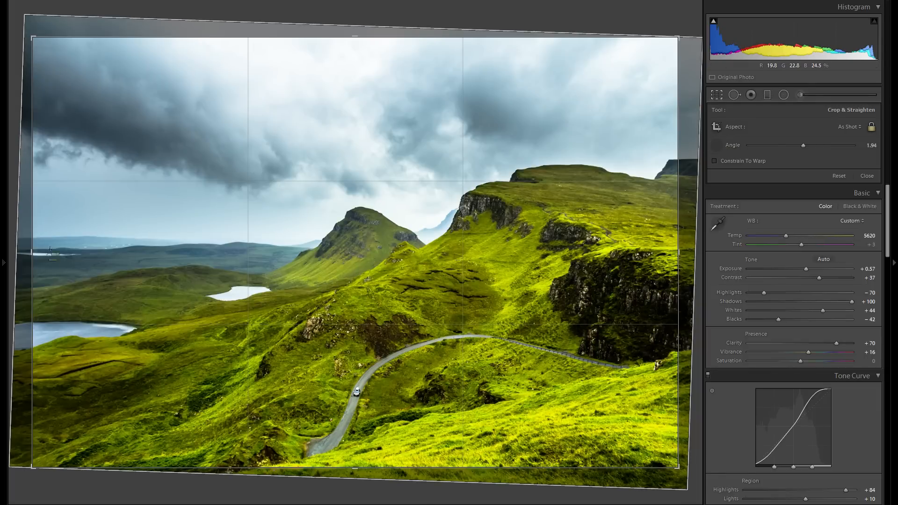
{"action": "mouse_move", "coordinate": [45, 249]}
{"action": "left_mouse_down"}
{"action": "mouse_move", "coordinate": [500, 233]}
{"action": "mouse_move", "coordinate": [569, 238]}
{"action": "mouse_move", "coordinate": [602, 258]}
{"action": "mouse_move", "coordinate": [599, 249]}
{"action": "left_mouse_up"}
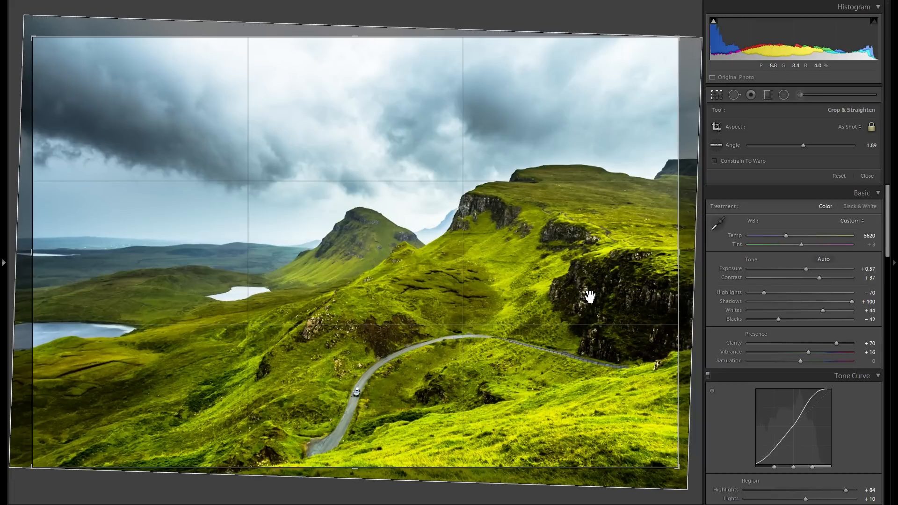
{"action": "key", "text": "Return"}
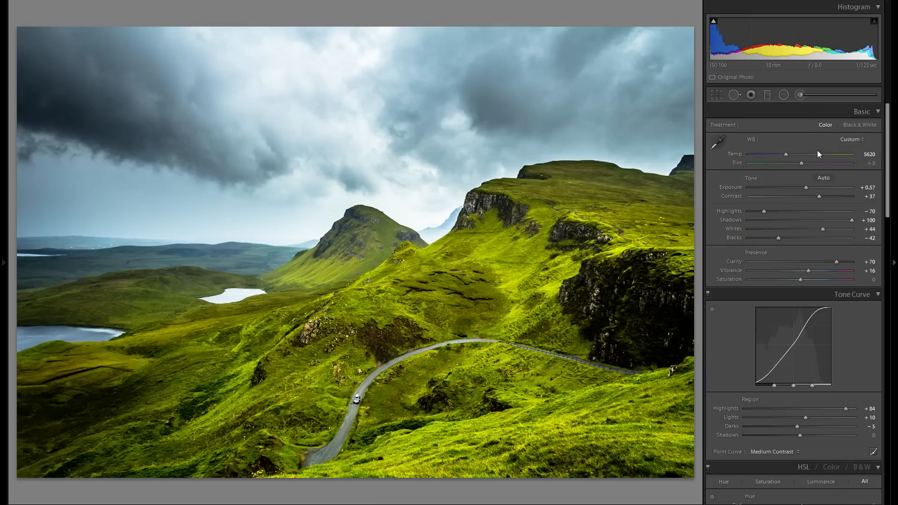
Start an Adjustment Brush mask with feather 100, exposure -0.31 and brush size 19 on the hollow in the central hillside.
{"action": "key", "text": "k"}
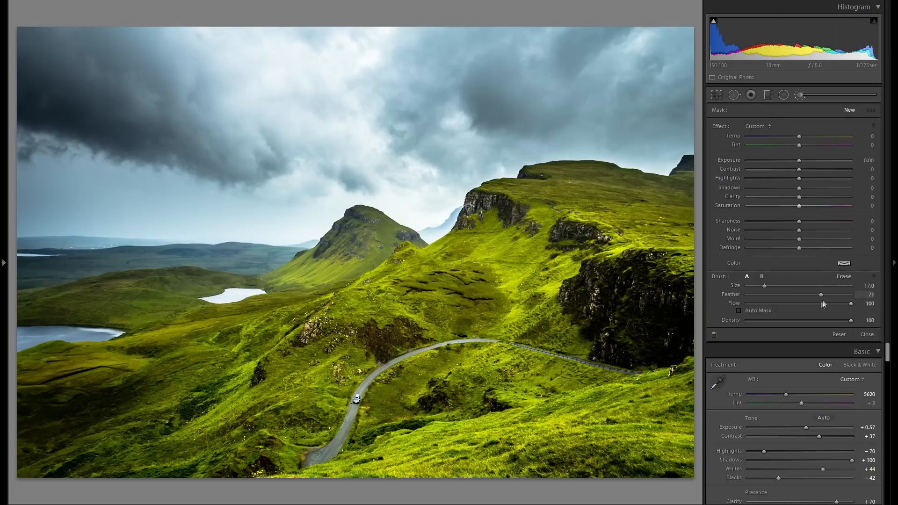
{"action": "left_click_drag", "start_coordinate": [821, 295], "coordinate": [856, 300]}
{"action": "left_click_drag", "start_coordinate": [799, 161], "coordinate": [796, 160]}
{"action": "key", "text": "bracketright"}
{"action": "key", "text": "bracketright"}
{"action": "key", "text": "bracketleft"}
{"action": "key", "text": "bracketleft"}
{"action": "key", "text": "bracketleft"}
{"action": "key", "text": "bracketleft"}
{"action": "left_click", "coordinate": [486, 288]}
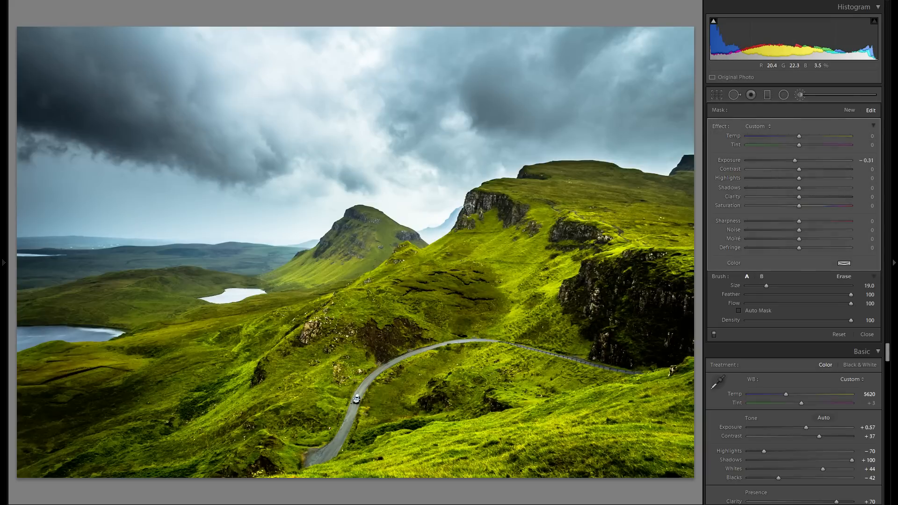
Darken the pointed hill's lower flank, the low hill by the lake, the slope beside the road and the foreground grass, starting with brush size 11.
{"action": "key", "text": "bracketleft"}
{"action": "key", "text": "bracketleft"}
{"action": "key", "text": "bracketleft"}
{"action": "key", "text": "bracketleft"}
{"action": "key", "text": "bracketleft"}
{"action": "key", "text": "bracketleft"}
{"action": "key", "text": "bracketleft"}
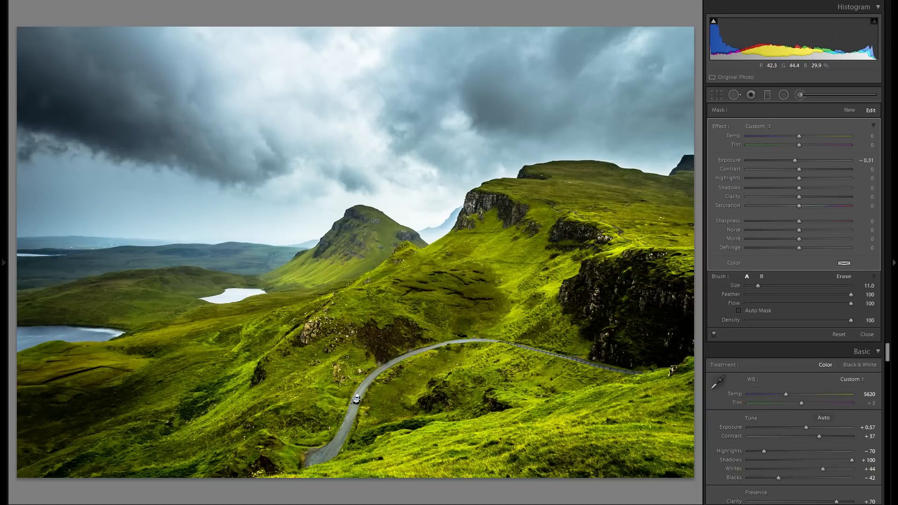
{"action": "left_click_drag", "start_coordinate": [362, 240], "coordinate": [311, 276]}
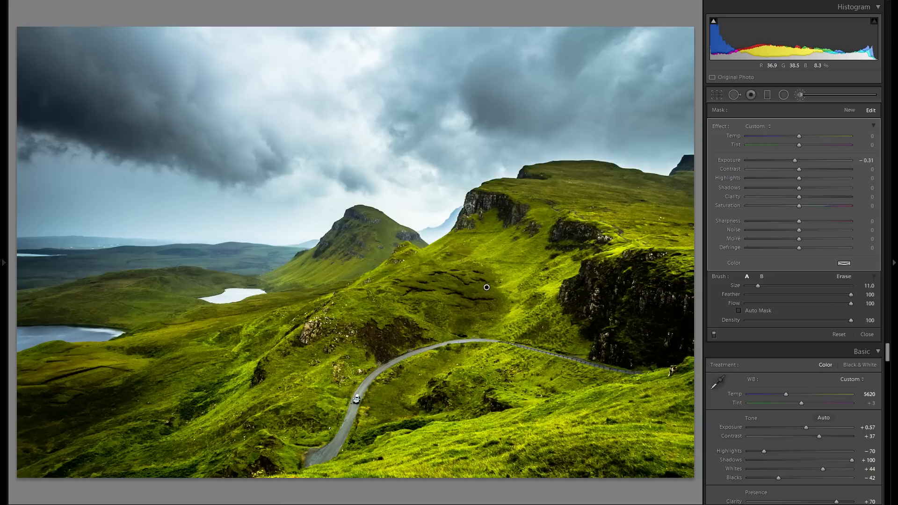
{"action": "left_click_drag", "start_coordinate": [180, 292], "coordinate": [98, 295]}
{"action": "left_click_drag", "start_coordinate": [323, 344], "coordinate": [231, 432]}
{"action": "scroll", "coordinate": [458, 455], "scroll_direction": "up", "scroll_amount": 3}
{"action": "mouse_move", "coordinate": [458, 461]}
{"action": "left_mouse_down"}
{"action": "mouse_move", "coordinate": [584, 461]}
{"action": "mouse_move", "coordinate": [655, 439]}
{"action": "left_mouse_up"}
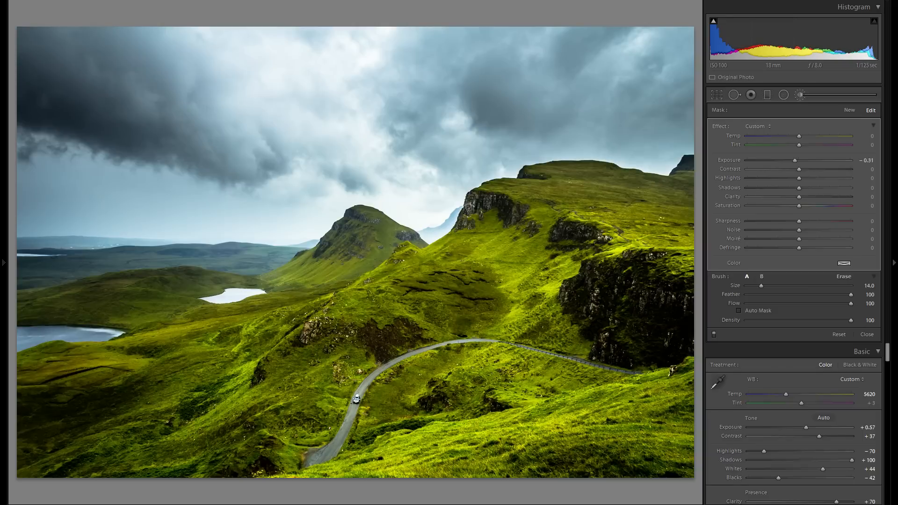
Try a contrast of 43 on the darkening brush mask and reset it to 0.
{"action": "left_click", "coordinate": [822, 168]}
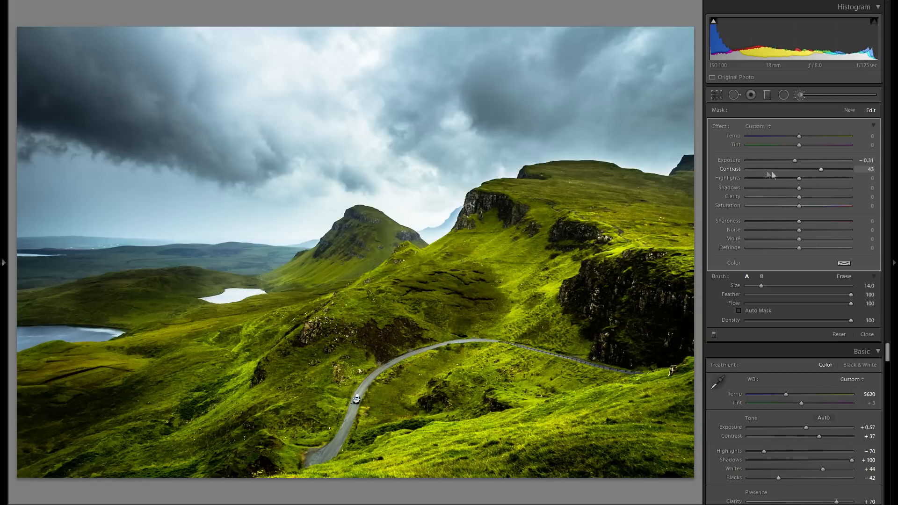
{"action": "double_click", "coordinate": [735, 169]}
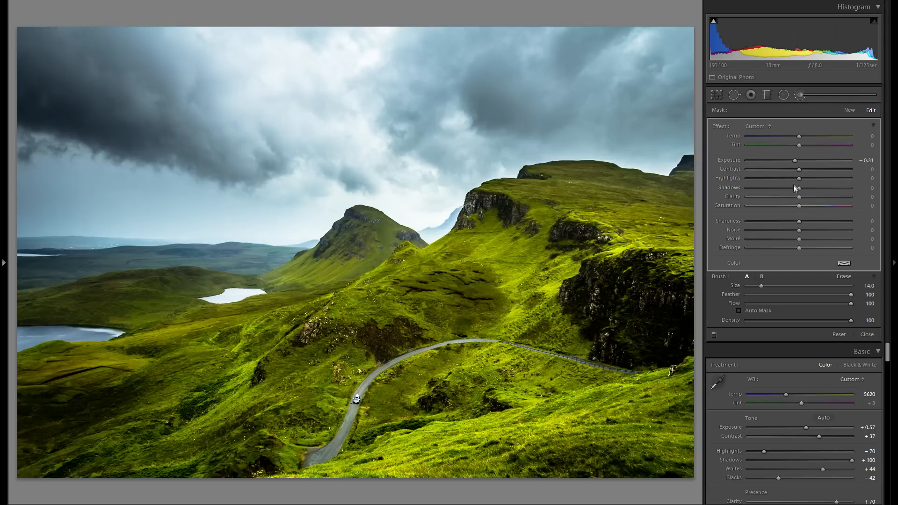
Darken the upper slope of the high ridge, set the brush size to 11, and compare the photo with brush adjustments off and on.
{"action": "scroll", "coordinate": [487, 287], "scroll_direction": "down", "scroll_amount": 2}
{"action": "left_click_drag", "start_coordinate": [631, 214], "coordinate": [673, 211]}
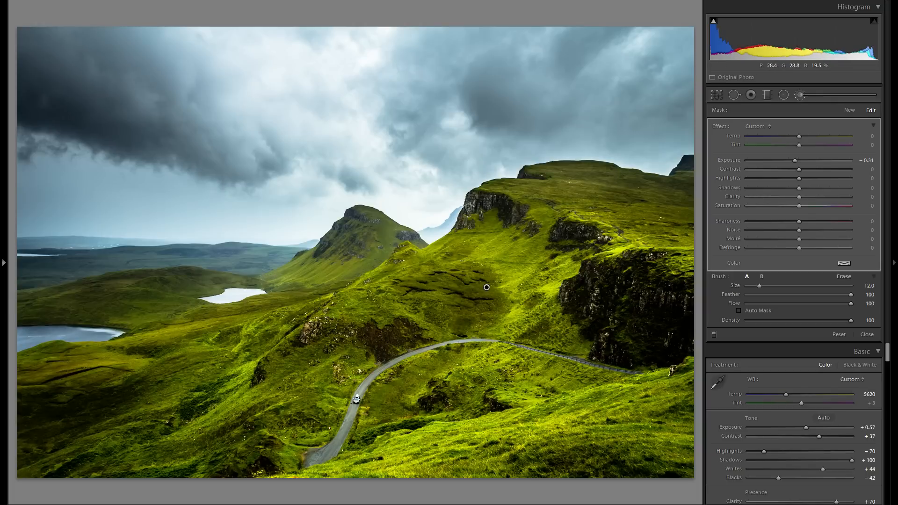
{"action": "key", "text": "bracketleft"}
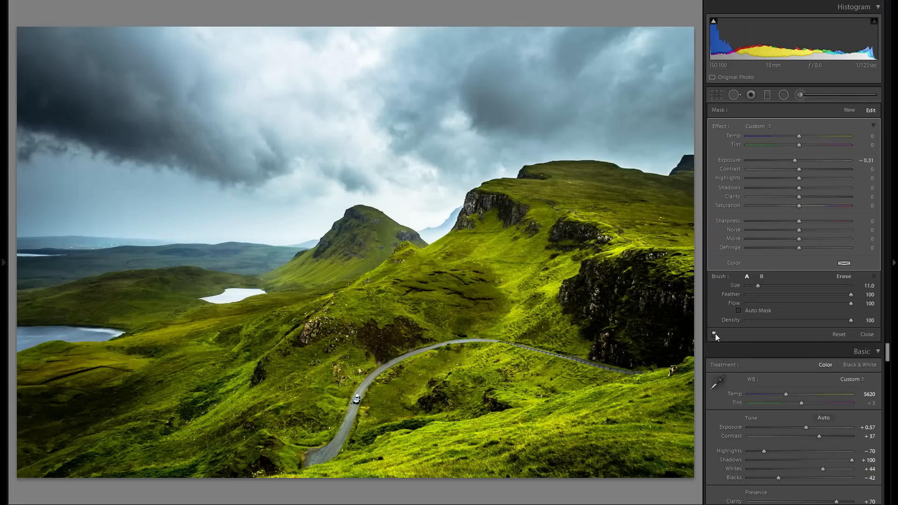
{"action": "left_click", "coordinate": [714, 334]}
{"action": "left_click", "coordinate": [714, 334]}
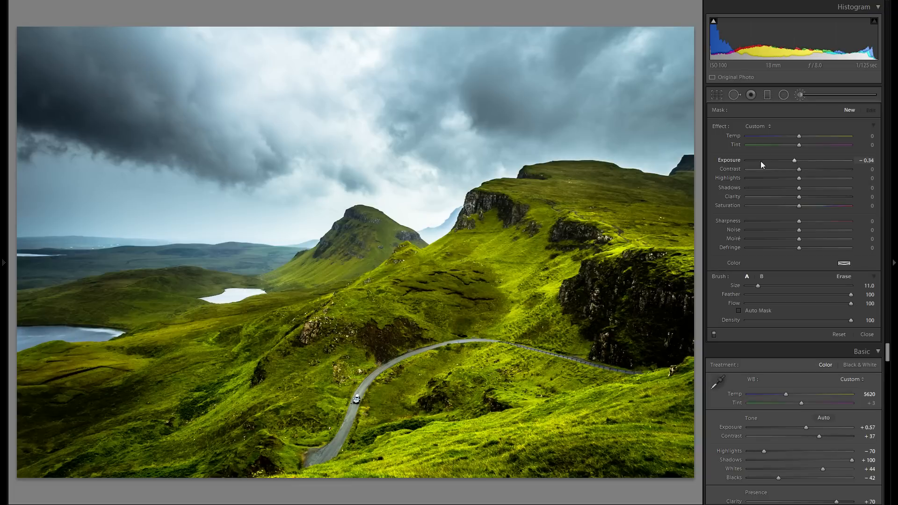
Darken the foreground grass along the photo's lower edge in a new brush mask with exposure -0.34 and brush size 24.
{"action": "scroll", "coordinate": [487, 287], "scroll_direction": "up", "scroll_amount": 3}
{"action": "left_click_drag", "start_coordinate": [685, 420], "coordinate": [678, 456]}
{"action": "mouse_move", "coordinate": [594, 465]}
{"action": "left_mouse_down"}
{"action": "mouse_move", "coordinate": [390, 461]}
{"action": "mouse_move", "coordinate": [440, 449]}
{"action": "left_mouse_up"}
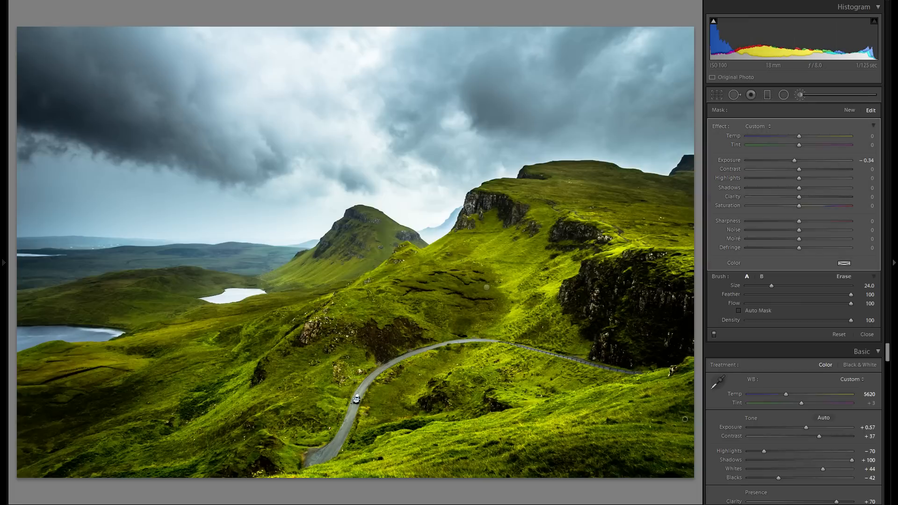
Darken the rocky folds and ridge of the central hillside with brush size 5, undoing the last stroke before painting the ridge near the knoll.
{"action": "scroll", "coordinate": [254, 411], "scroll_direction": "down", "scroll_amount": 6}
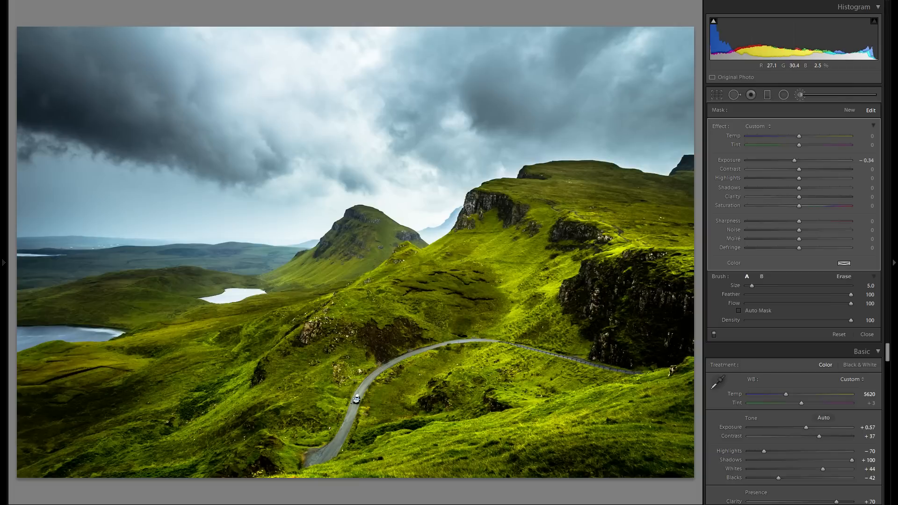
{"action": "left_click", "coordinate": [285, 354]}
{"action": "left_click_drag", "start_coordinate": [384, 320], "coordinate": [431, 320]}
{"action": "left_click_drag", "start_coordinate": [452, 289], "coordinate": [464, 293]}
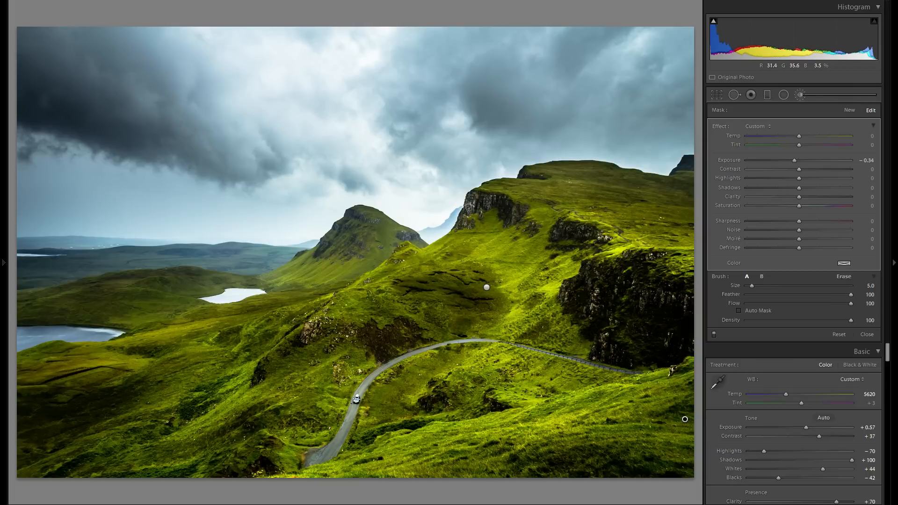
{"action": "key", "text": "ctrl+z"}
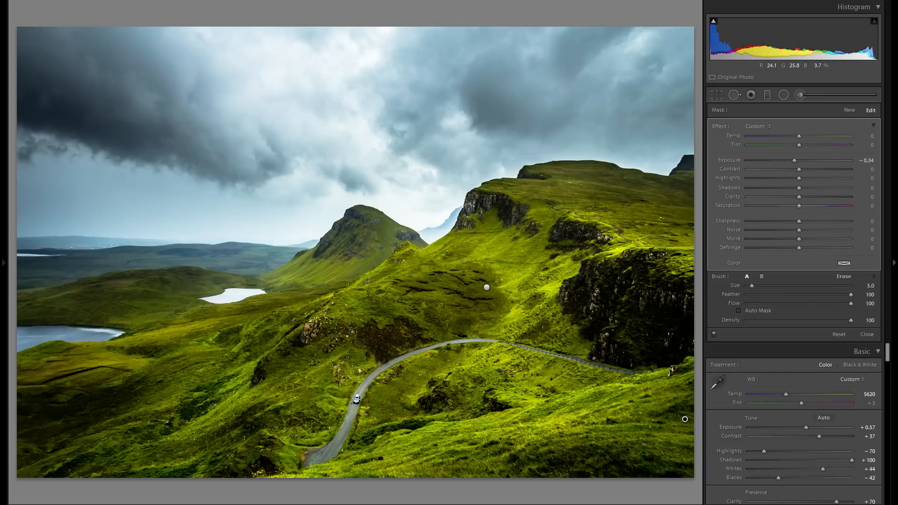
{"action": "left_click_drag", "start_coordinate": [396, 244], "coordinate": [429, 264]}
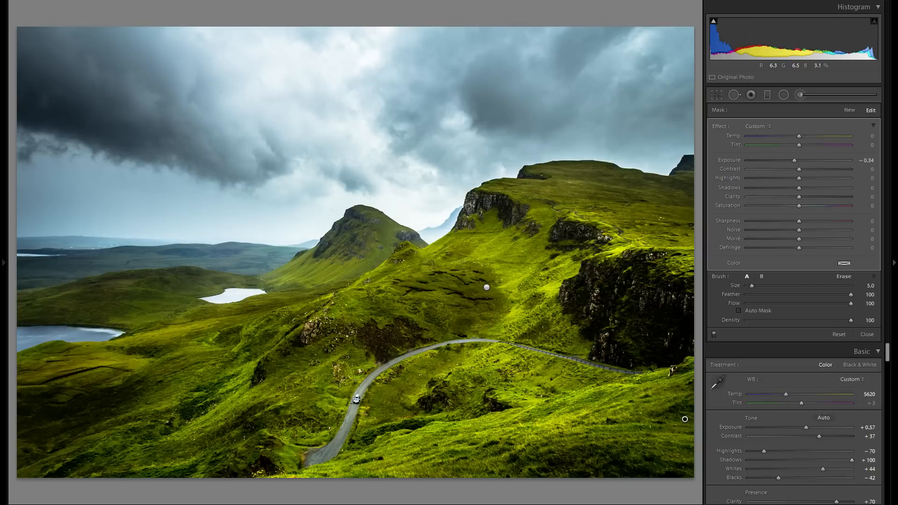
Brighten the grassy slope beside the dark cliff and the foot of the pointed hill in a new brush mask with exposure 0.31.
{"action": "key", "text": "Return"}
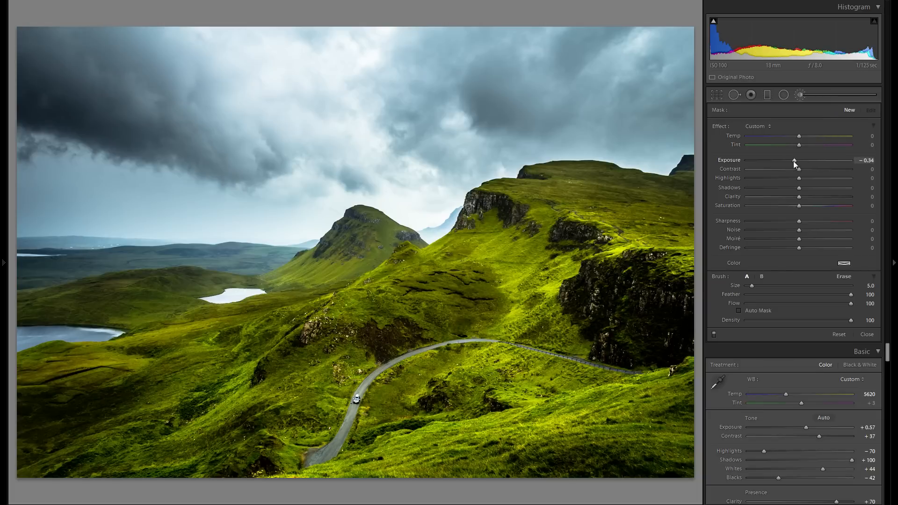
{"action": "left_click_drag", "start_coordinate": [795, 161], "coordinate": [800, 161]}
{"action": "scroll", "coordinate": [528, 262], "scroll_direction": "down", "scroll_amount": 1}
{"action": "mouse_move", "coordinate": [528, 268]}
{"action": "left_mouse_down"}
{"action": "mouse_move", "coordinate": [502, 279]}
{"action": "mouse_move", "coordinate": [574, 276]}
{"action": "left_mouse_up"}
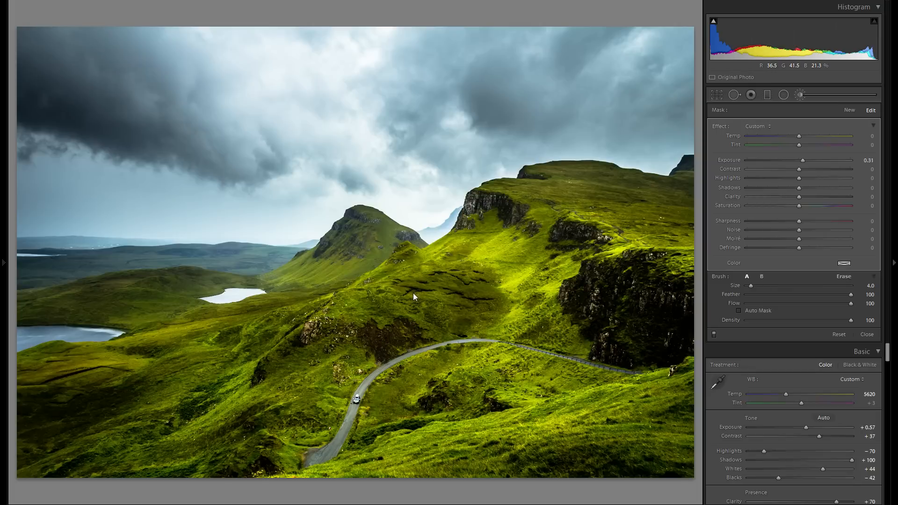
{"action": "left_click_drag", "start_coordinate": [356, 273], "coordinate": [302, 273]}
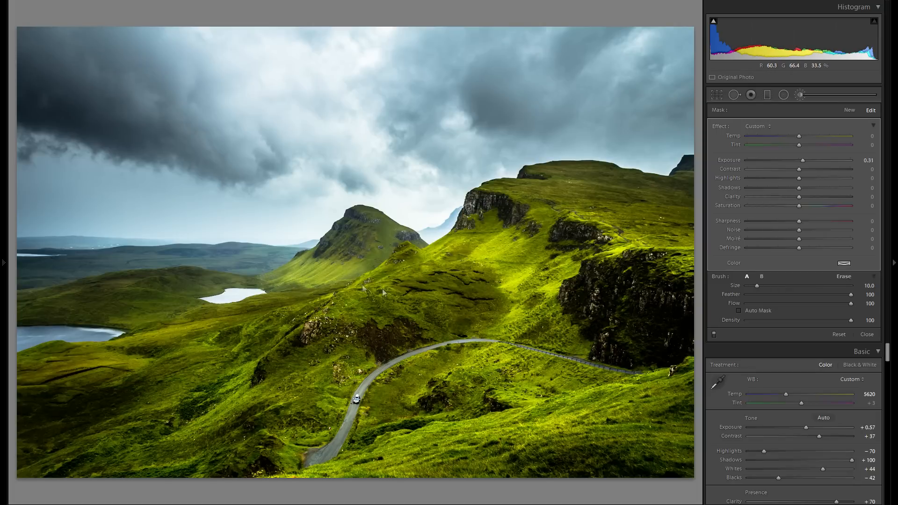
Reduce the brush size to 1 for the grassy rim above the dark cliff.
{"action": "key", "text": "bracketleft"}
{"action": "key", "text": "bracketleft"}
{"action": "key", "text": "bracketleft"}
{"action": "key", "text": "bracketleft"}
{"action": "key", "text": "h"}
{"action": "key", "text": "bracketleft"}
{"action": "key", "text": "bracketleft"}
{"action": "key", "text": "bracketleft"}
{"action": "key", "text": "bracketleft"}
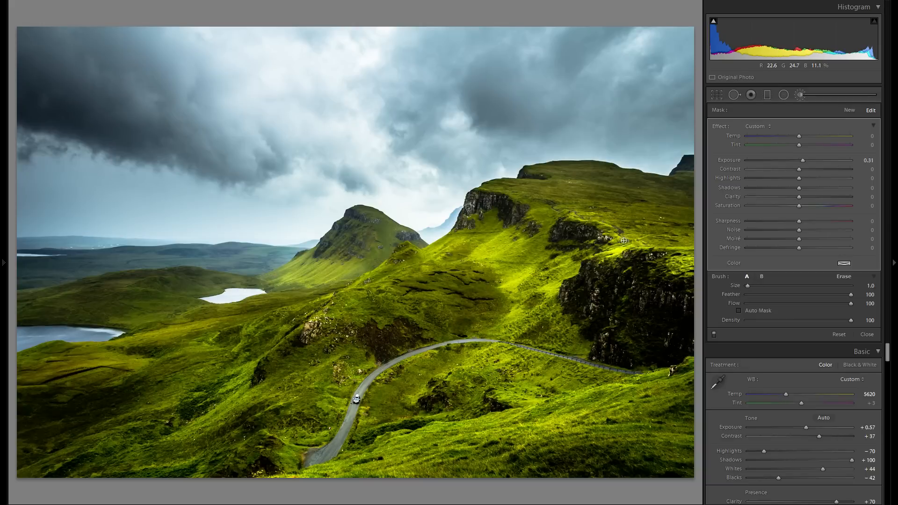
Set the brush size to 5 and brighten the grass and low hill around the lakes, toggling the display of the adjustment pins.
{"action": "key", "text": "bracketright"}
{"action": "key", "text": "bracketright"}
{"action": "key", "text": "bracketright"}
{"action": "key", "text": "bracketright"}
{"action": "key", "text": "h"}
{"action": "key", "text": "h"}
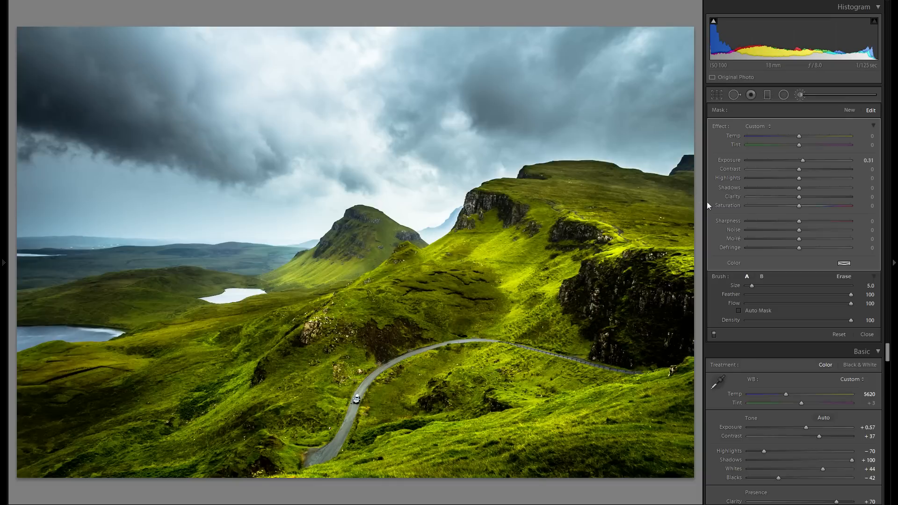
{"action": "key", "text": "h"}
{"action": "key", "text": "h"}
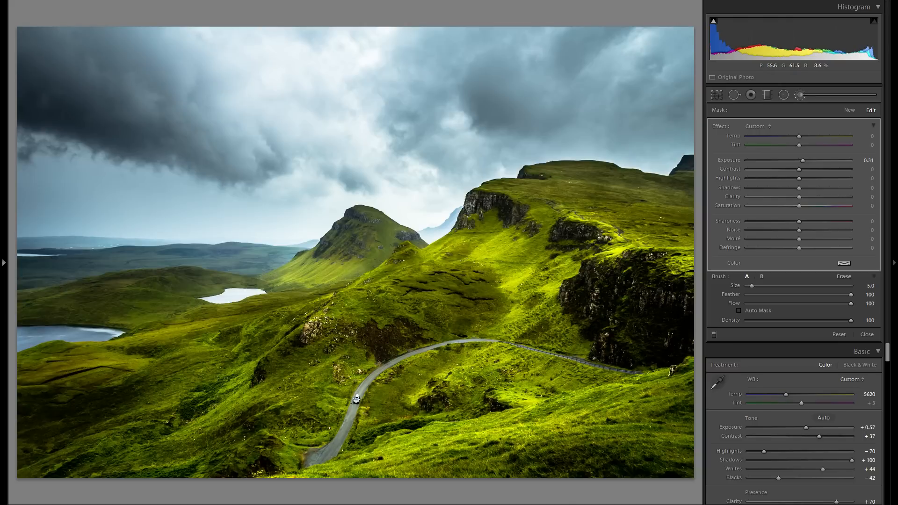
{"action": "mouse_move", "coordinate": [178, 320]}
{"action": "left_mouse_down"}
{"action": "mouse_move", "coordinate": [210, 314]}
{"action": "mouse_move", "coordinate": [94, 290]}
{"action": "mouse_move", "coordinate": [101, 283]}
{"action": "left_mouse_up"}
Erase the excess brightening from the far crest of the low hill behind the lakes.
{"action": "key", "text": "alt"}
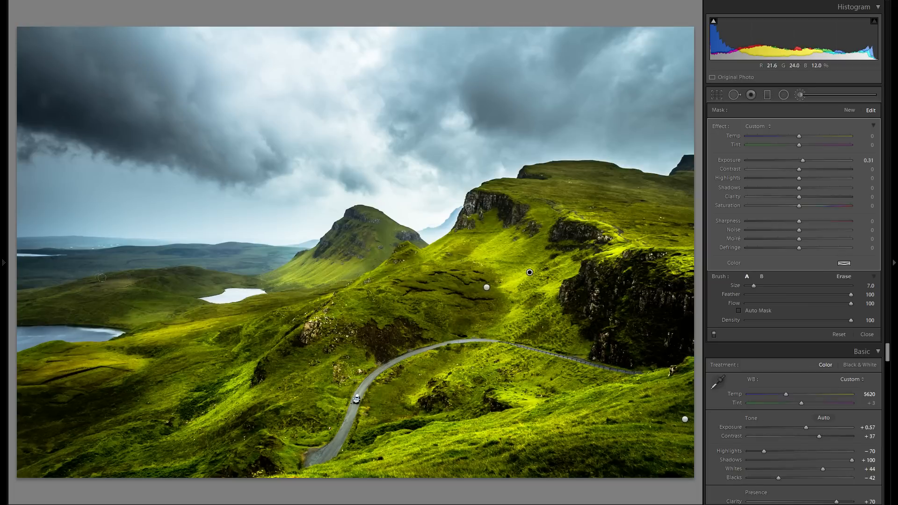
{"action": "key", "text": "alt"}
{"action": "scroll", "coordinate": [110, 247], "scroll_direction": "up", "scroll_amount": 2}
{"action": "mouse_move", "coordinate": [96, 238]}
{"action": "left_mouse_down"}
{"action": "mouse_move", "coordinate": [60, 254]}
{"action": "mouse_move", "coordinate": [73, 247]}
{"action": "mouse_move", "coordinate": [108, 267]}
{"action": "left_mouse_up"}
Brighten the central hollow, the rocky ridge leading down to the road and the high plateau's top edge with brush size 3.
{"action": "scroll", "coordinate": [407, 322], "scroll_direction": "down", "scroll_amount": 4}
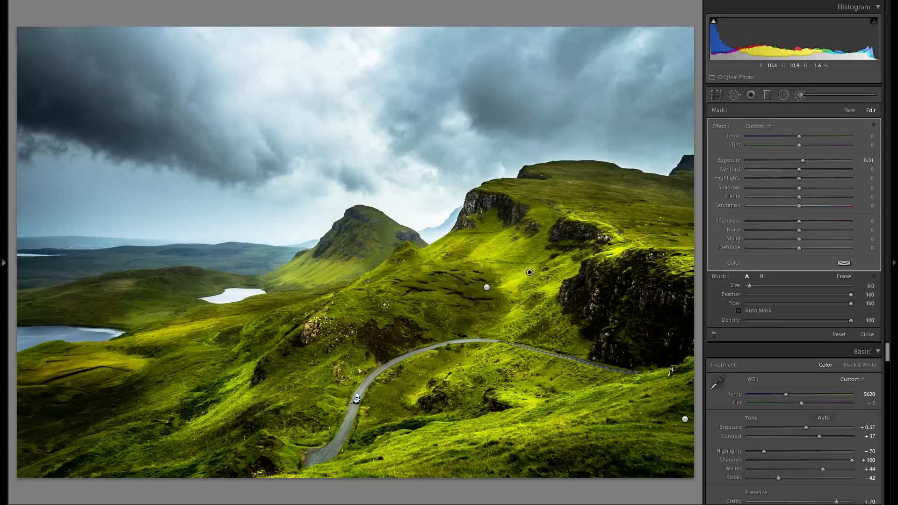
{"action": "mouse_move", "coordinate": [417, 314]}
{"action": "left_mouse_down"}
{"action": "mouse_move", "coordinate": [451, 332]}
{"action": "mouse_move", "coordinate": [426, 314]}
{"action": "left_mouse_up"}
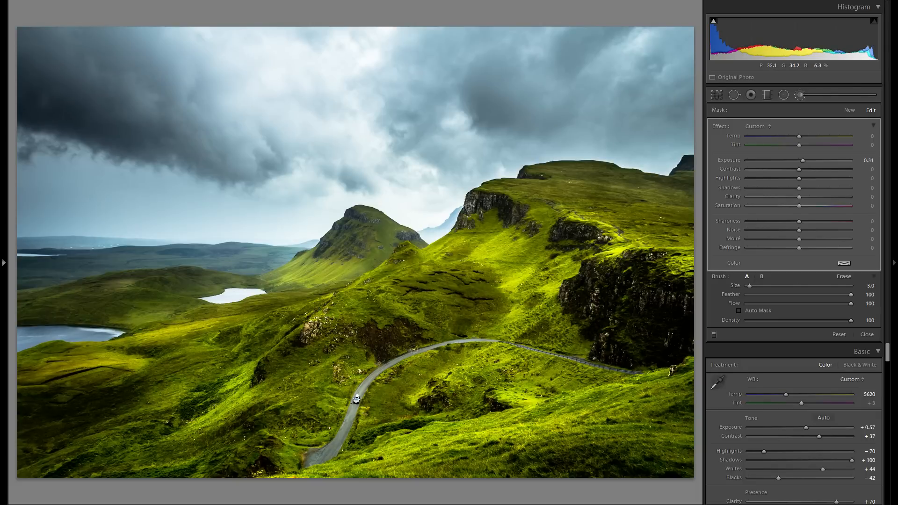
{"action": "mouse_move", "coordinate": [344, 308]}
{"action": "left_mouse_down"}
{"action": "mouse_move", "coordinate": [337, 302]}
{"action": "mouse_move", "coordinate": [351, 328]}
{"action": "mouse_move", "coordinate": [309, 429]}
{"action": "mouse_move", "coordinate": [322, 438]}
{"action": "mouse_move", "coordinate": [278, 437]}
{"action": "left_mouse_up"}
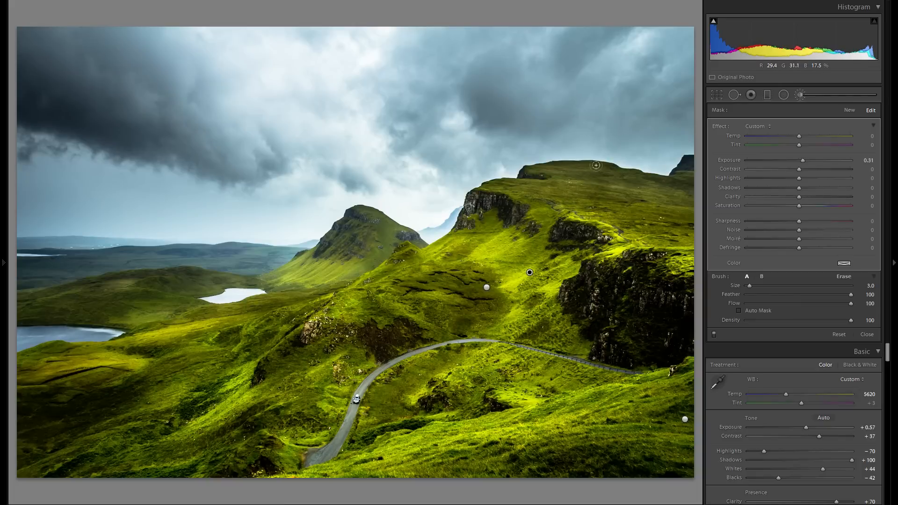
{"action": "left_click_drag", "start_coordinate": [543, 167], "coordinate": [599, 165]}
Erase excess brightening from the high plateau and the low hill by the lake, and brighten the pointed hill's summit.
{"action": "key", "text": "alt"}
{"action": "left_click_drag", "start_coordinate": [598, 168], "coordinate": [534, 192]}
{"action": "mouse_move", "coordinate": [533, 173]}
{"action": "left_mouse_down"}
{"action": "mouse_move", "coordinate": [620, 189]}
{"action": "mouse_move", "coordinate": [551, 170]}
{"action": "left_mouse_up"}
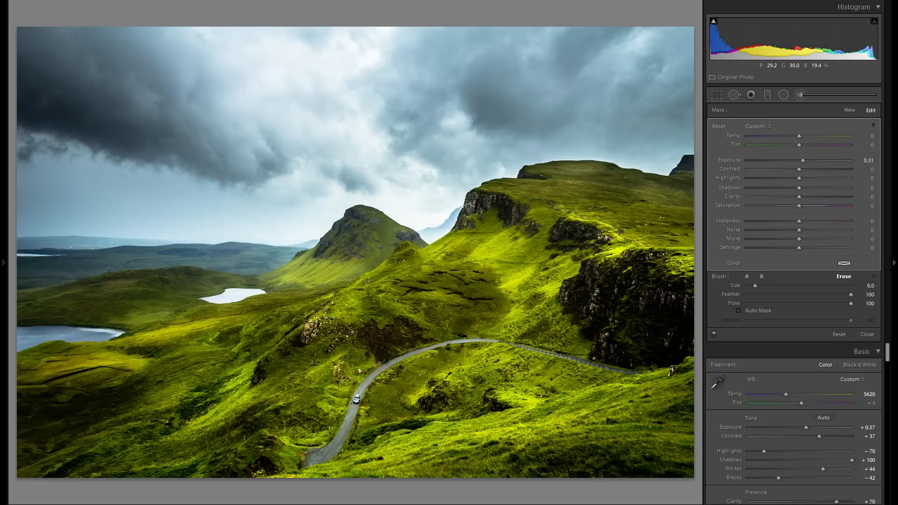
{"action": "mouse_move", "coordinate": [179, 294]}
{"action": "left_mouse_down"}
{"action": "mouse_move", "coordinate": [201, 322]}
{"action": "mouse_move", "coordinate": [178, 298]}
{"action": "left_mouse_up"}
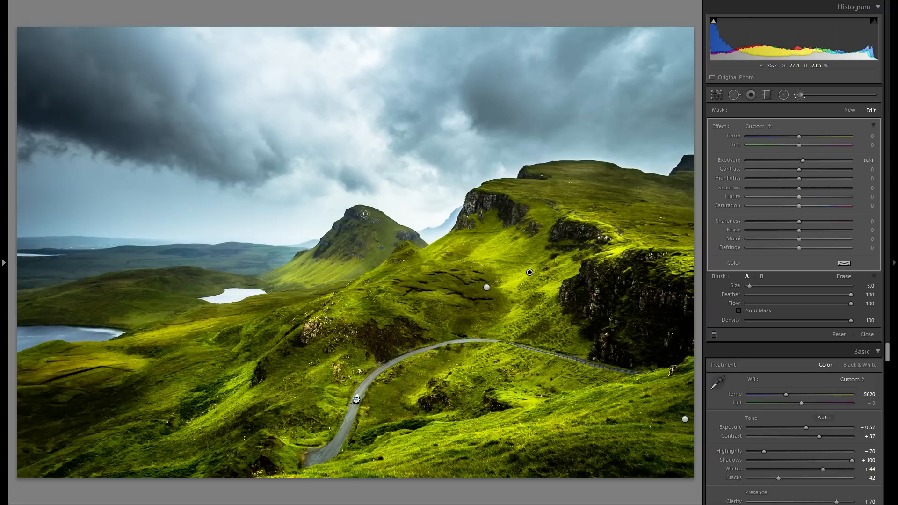
{"action": "left_click_drag", "start_coordinate": [374, 216], "coordinate": [375, 221]}
Compare the photo repeatedly with all brush adjustments off and on, and leave them on.
{"action": "left_click", "coordinate": [714, 334]}
{"action": "left_click", "coordinate": [714, 335]}
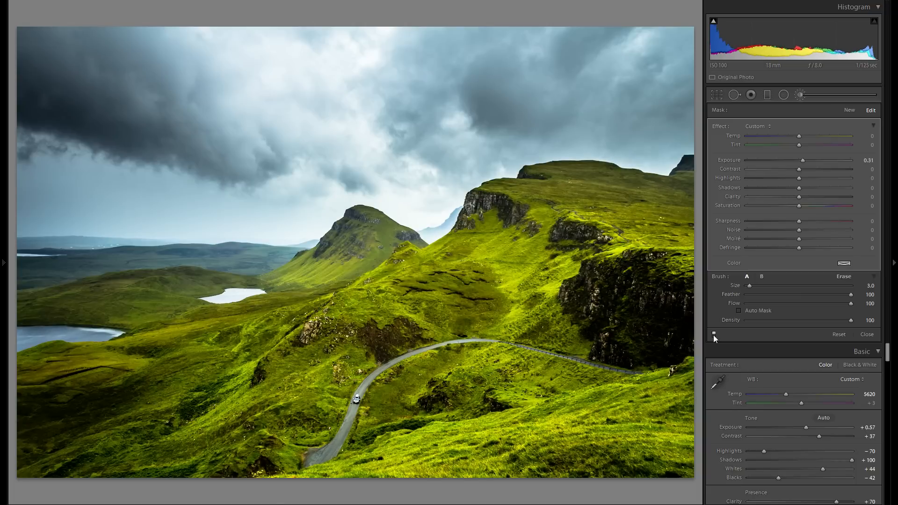
{"action": "left_click", "coordinate": [713, 335]}
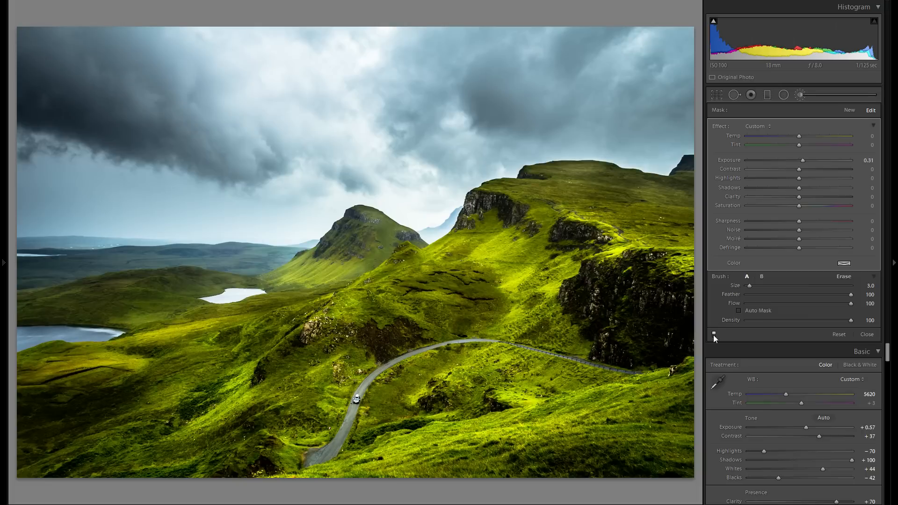
{"action": "left_click", "coordinate": [714, 335]}
{"action": "left_click", "coordinate": [714, 335]}
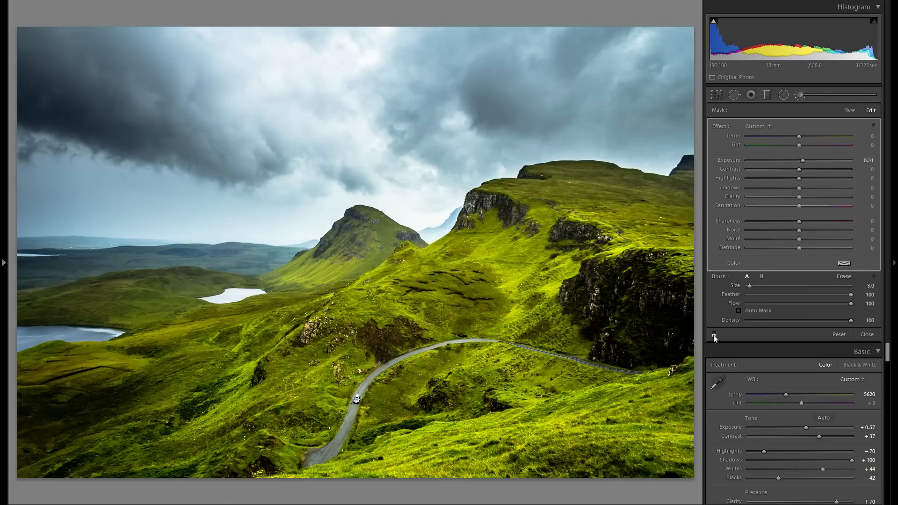
{"action": "left_click", "coordinate": [714, 334]}
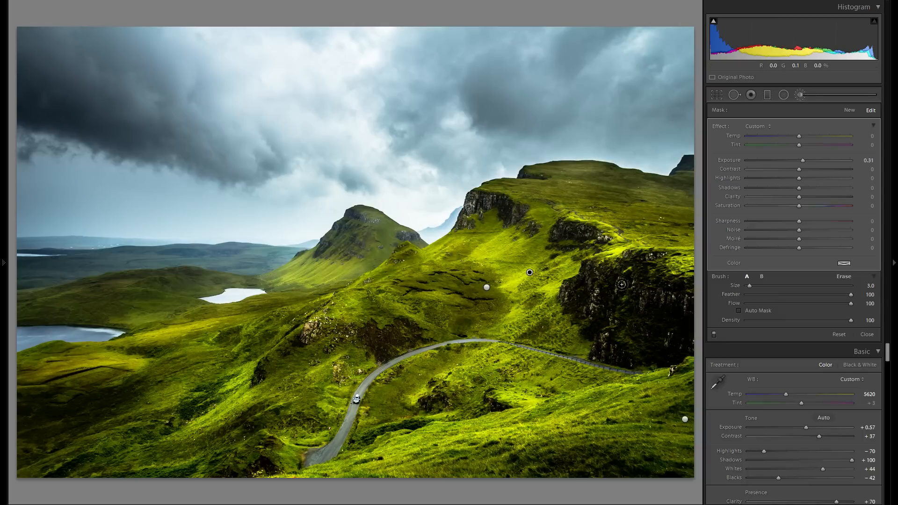
Paint a new brush mask with exposure 0.20 along the winding road, lower its exposure to 0.05, and close the brush.
{"action": "left_click", "coordinate": [849, 110]}
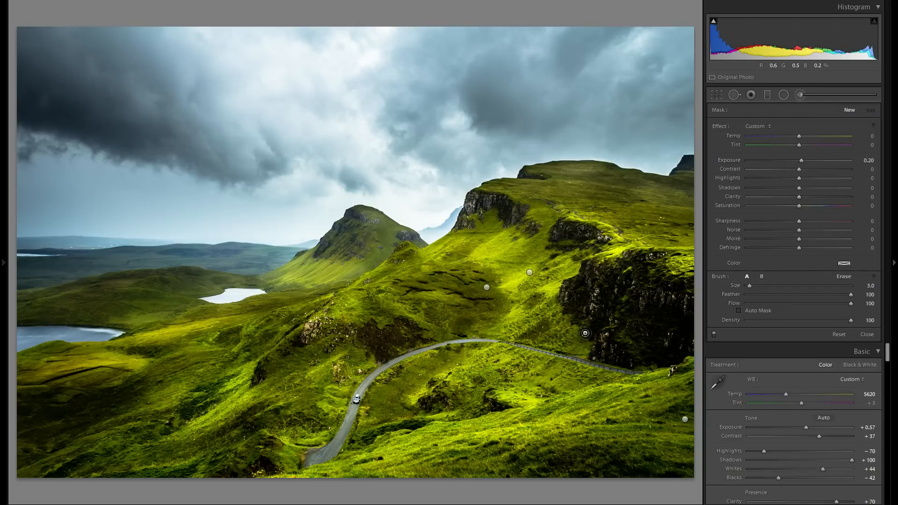
{"action": "scroll", "coordinate": [633, 375], "scroll_direction": "down", "scroll_amount": 1}
{"action": "scroll", "coordinate": [632, 374], "scroll_direction": "down", "scroll_amount": 1}
{"action": "mouse_move", "coordinate": [633, 374]}
{"action": "left_mouse_down"}
{"action": "mouse_move", "coordinate": [504, 345]}
{"action": "mouse_move", "coordinate": [425, 351]}
{"action": "mouse_move", "coordinate": [383, 370]}
{"action": "mouse_move", "coordinate": [366, 396]}
{"action": "mouse_move", "coordinate": [362, 390]}
{"action": "mouse_move", "coordinate": [343, 432]}
{"action": "mouse_move", "coordinate": [322, 466]}
{"action": "left_mouse_up"}
{"action": "scroll", "coordinate": [361, 387], "scroll_direction": "up", "scroll_amount": 2}
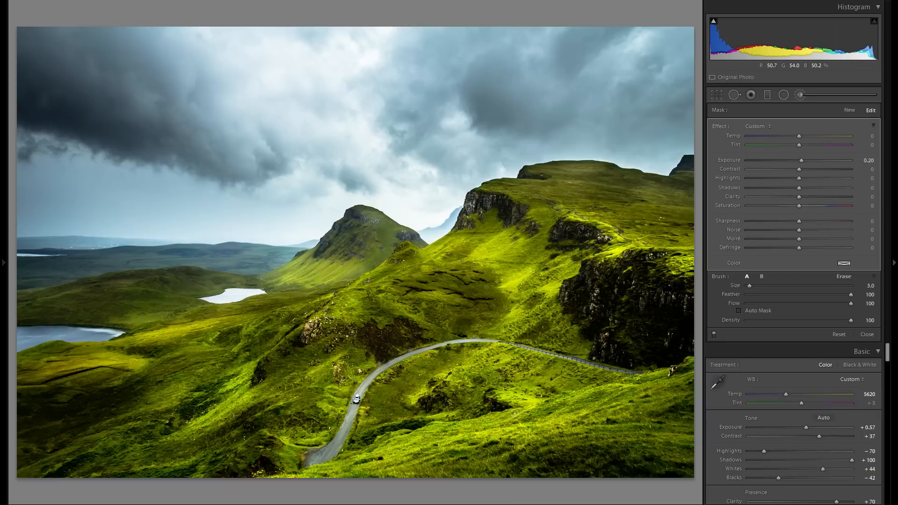
{"action": "left_click_drag", "start_coordinate": [801, 160], "coordinate": [799, 161]}
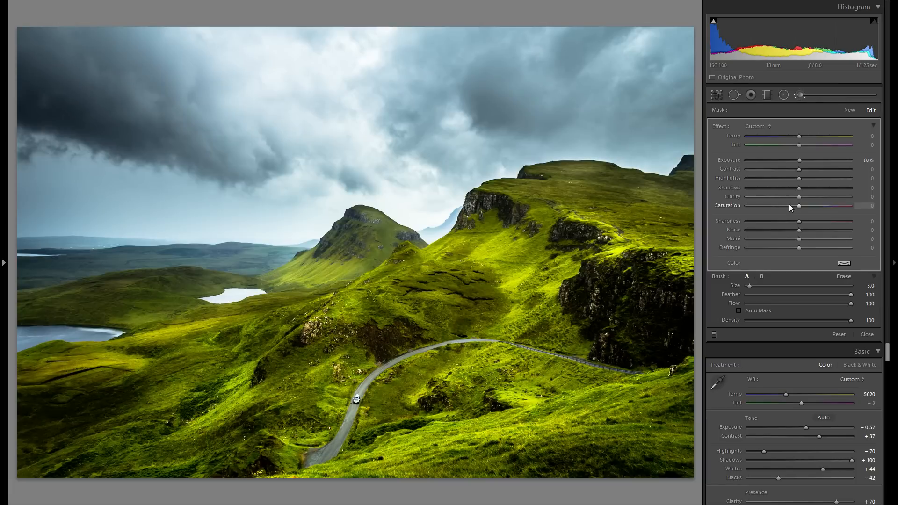
{"action": "left_click", "coordinate": [802, 93]}
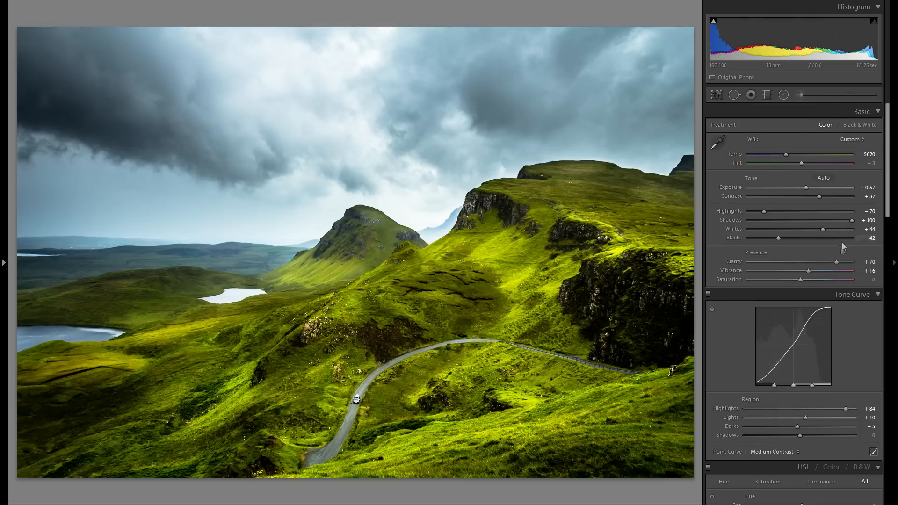
Try raising Clarity to +92 and to +72, and revert to the Update Exposure Adjustment state in the history.
{"action": "mouse_move", "coordinate": [832, 262]}
{"action": "left_mouse_down"}
{"action": "mouse_move", "coordinate": [823, 263]}
{"action": "mouse_move", "coordinate": [849, 262]}
{"action": "left_mouse_up"}
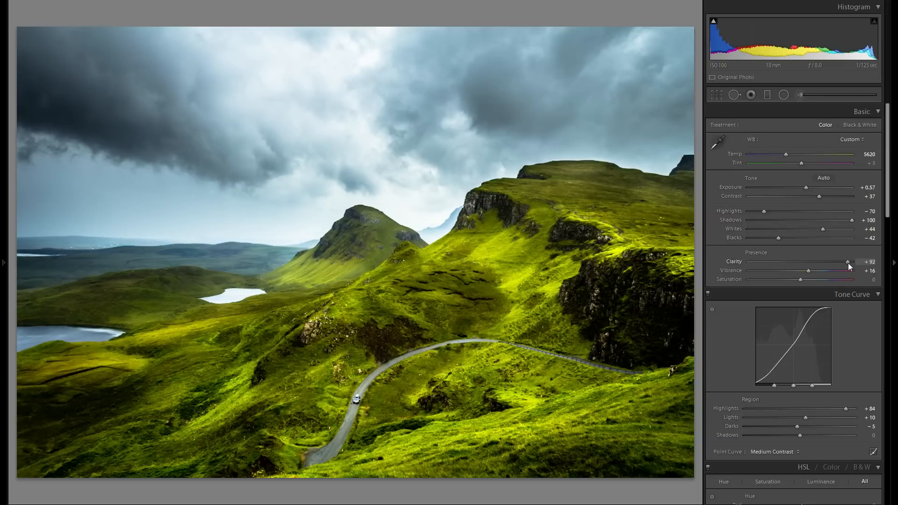
{"action": "left_click_drag", "start_coordinate": [839, 261], "coordinate": [837, 260]}
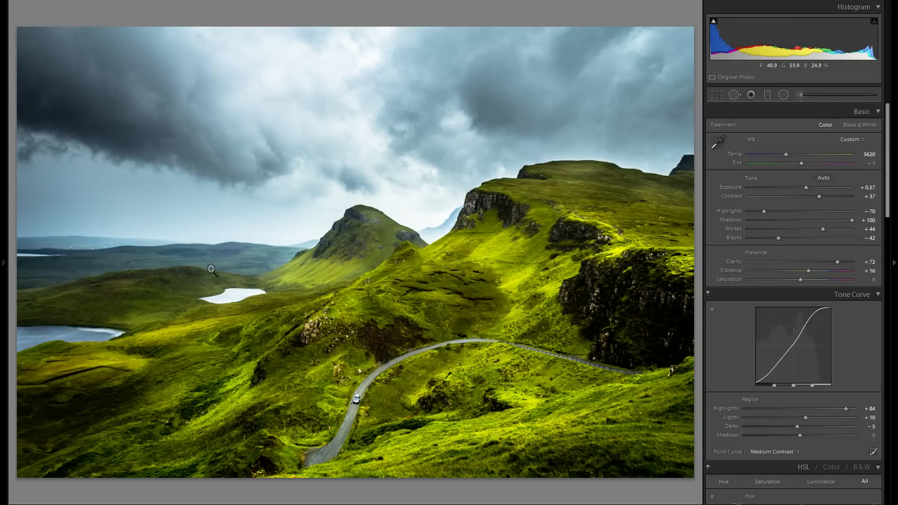
{"action": "left_click", "coordinate": [3, 248]}
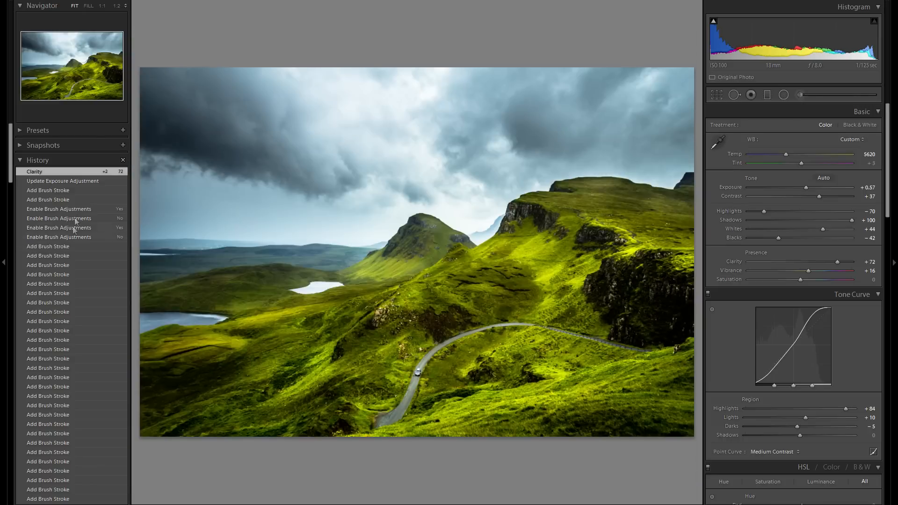
{"action": "left_click", "coordinate": [80, 182]}
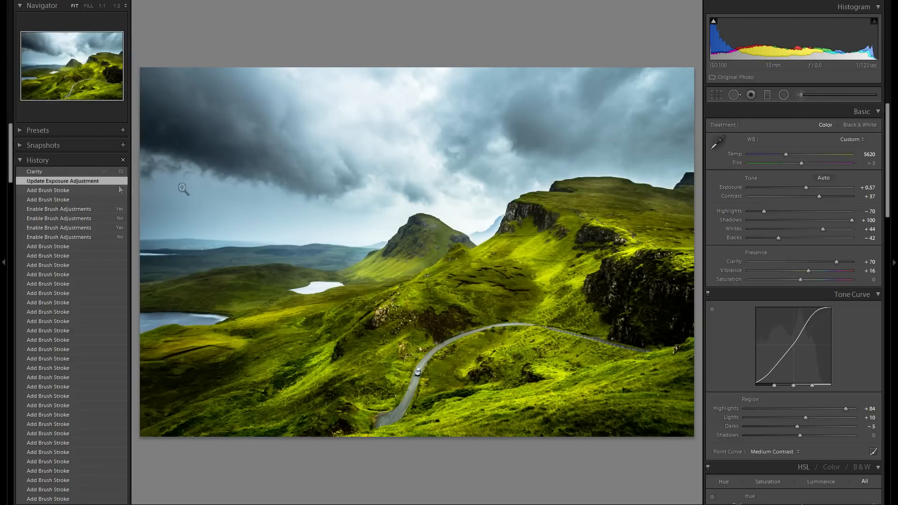
Lower the Contrast to +20, and return to the Update Exposure Adjustment history state for comparison.
{"action": "mouse_move", "coordinate": [819, 196]}
{"action": "left_mouse_down"}
{"action": "mouse_move", "coordinate": [830, 199]}
{"action": "mouse_move", "coordinate": [810, 199]}
{"action": "left_mouse_up"}
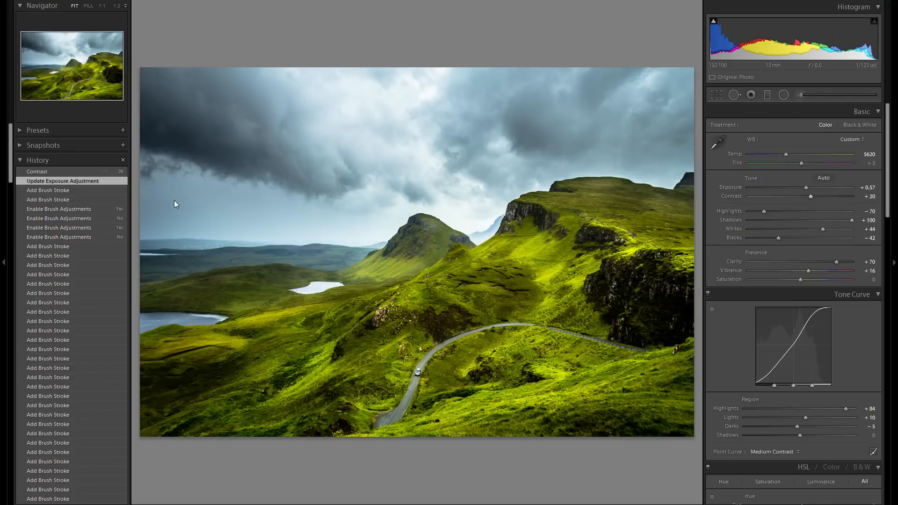
{"action": "left_click", "coordinate": [107, 182]}
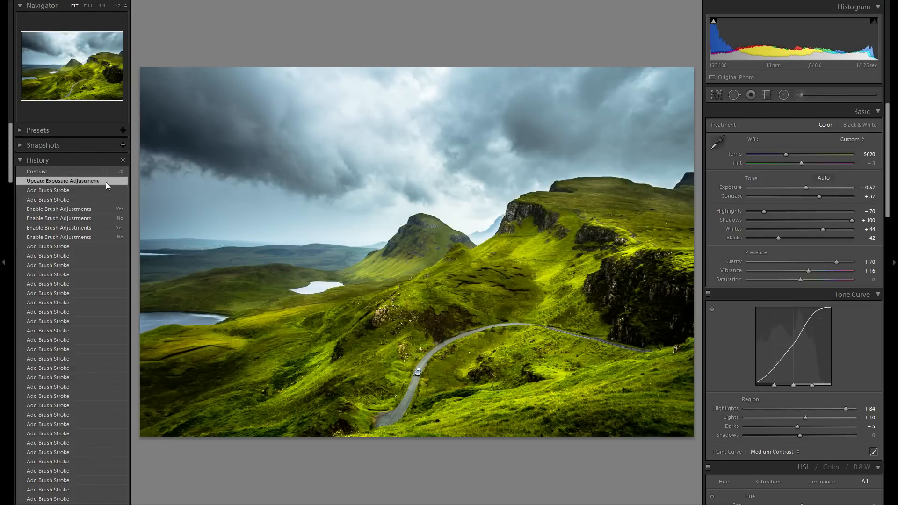
{"action": "key", "text": "F7"}
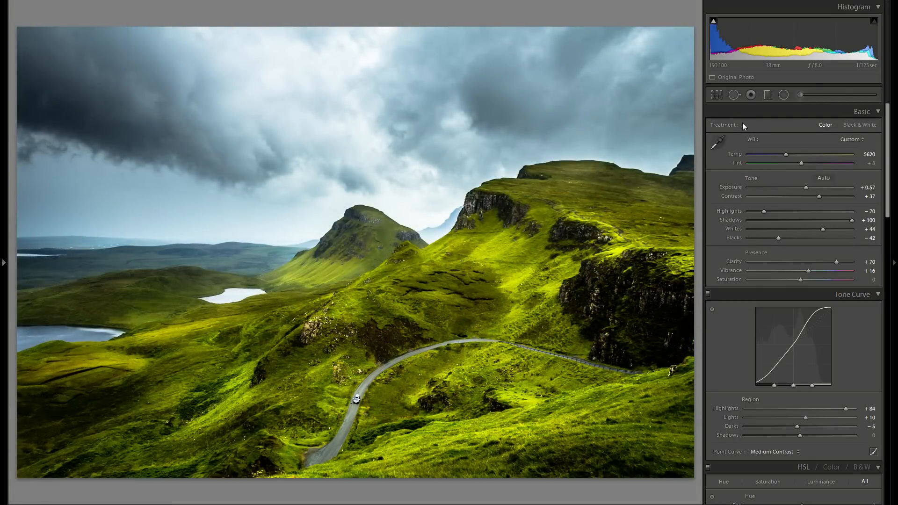
{"action": "left_click", "coordinate": [734, 96]}
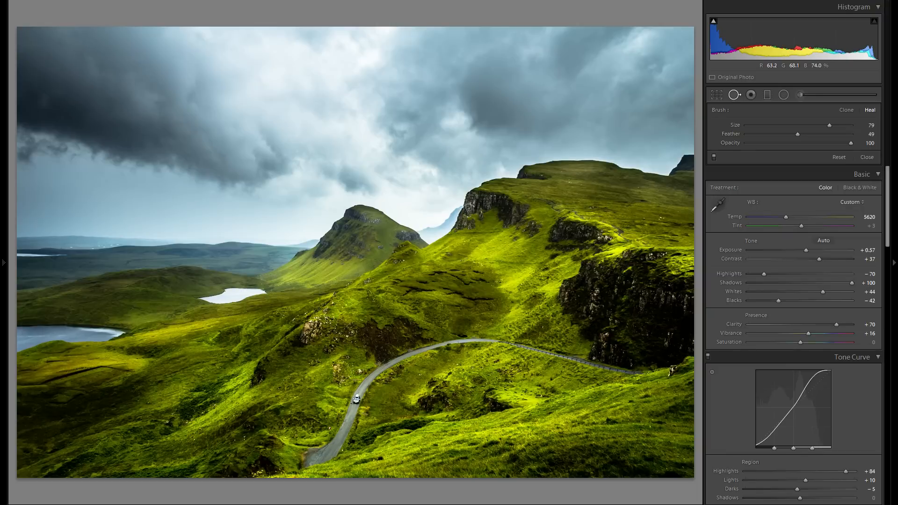
{"action": "key", "text": "bracketleft"}
{"action": "left_click", "coordinate": [866, 158]}
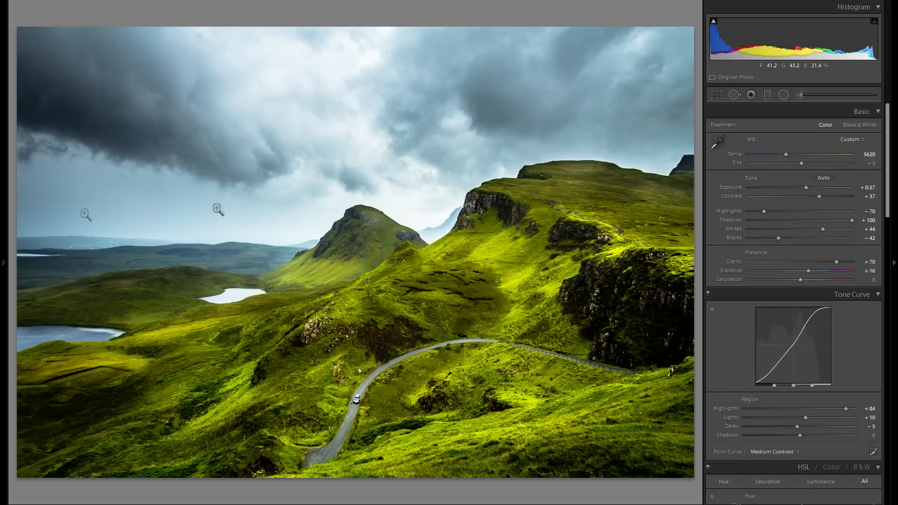
Return the photo to its original import state in the history and view it enlarged for a before comparison.
{"action": "mouse_move", "coordinate": [7, 213]}
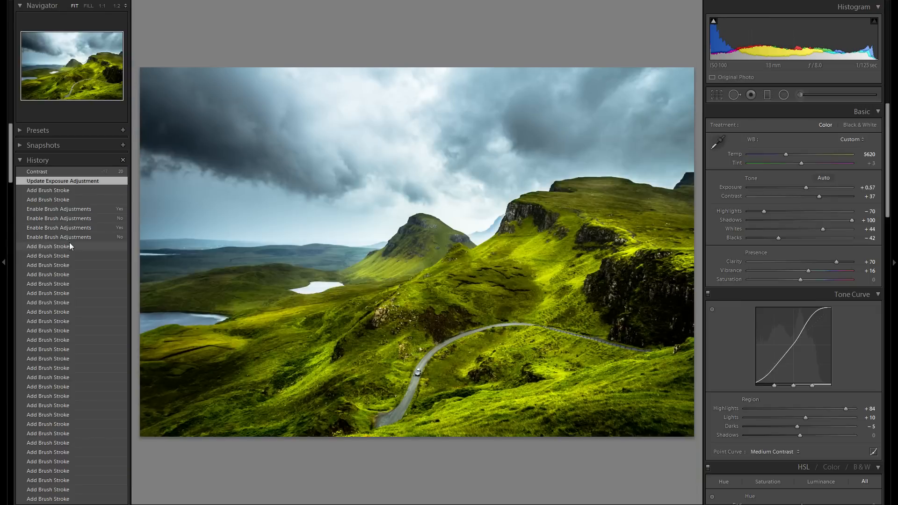
{"action": "scroll", "coordinate": [70, 242], "scroll_direction": "down", "scroll_amount": 10}
{"action": "scroll", "coordinate": [72, 280], "scroll_direction": "down", "scroll_amount": 15}
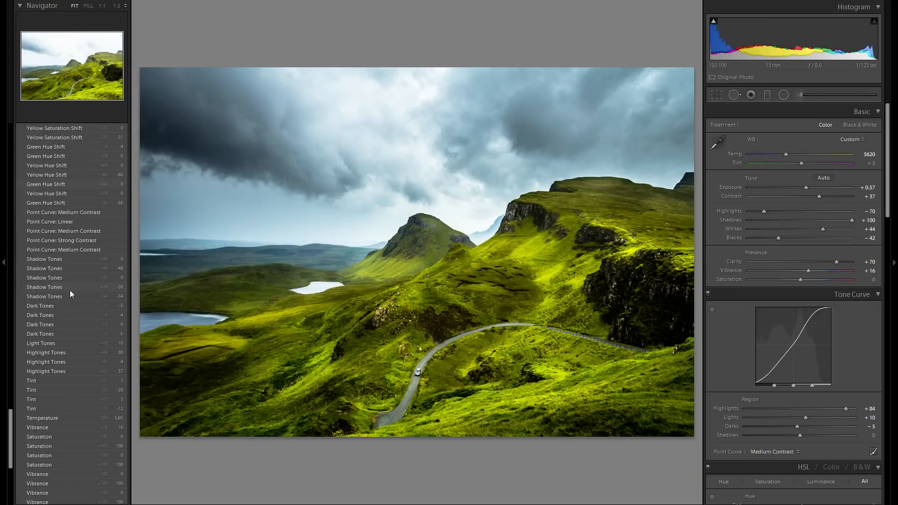
{"action": "left_click", "coordinate": [74, 480]}
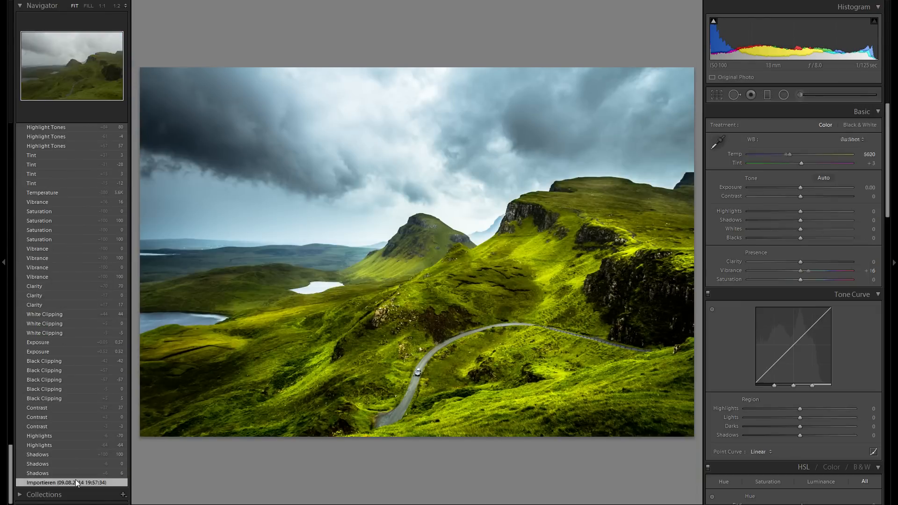
{"action": "left_click", "coordinate": [1, 403]}
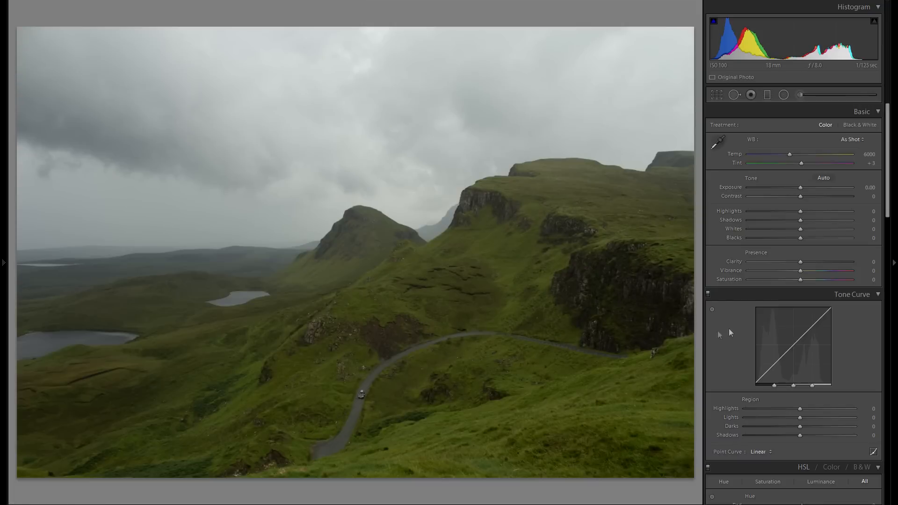
{"action": "key", "text": "Tab"}
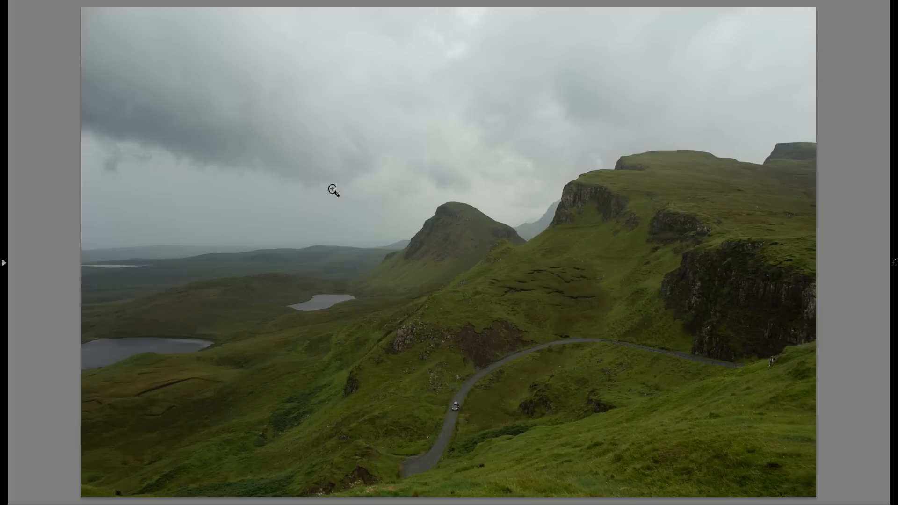
Restore the newest history state with Contrast +20 and view the finished photo enlarged.
{"action": "left_click", "coordinate": [6, 237]}
{"action": "scroll", "coordinate": [51, 288], "scroll_direction": "up", "scroll_amount": 6}
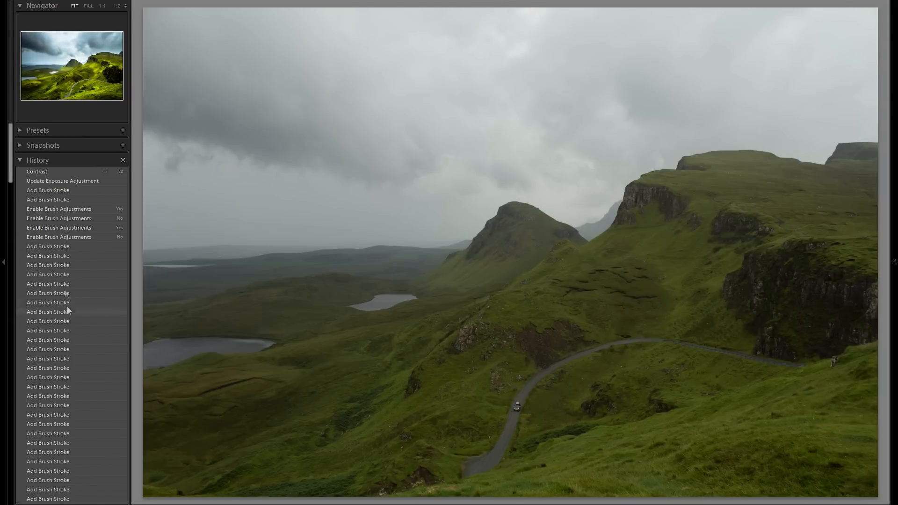
{"action": "left_click", "coordinate": [63, 172]}
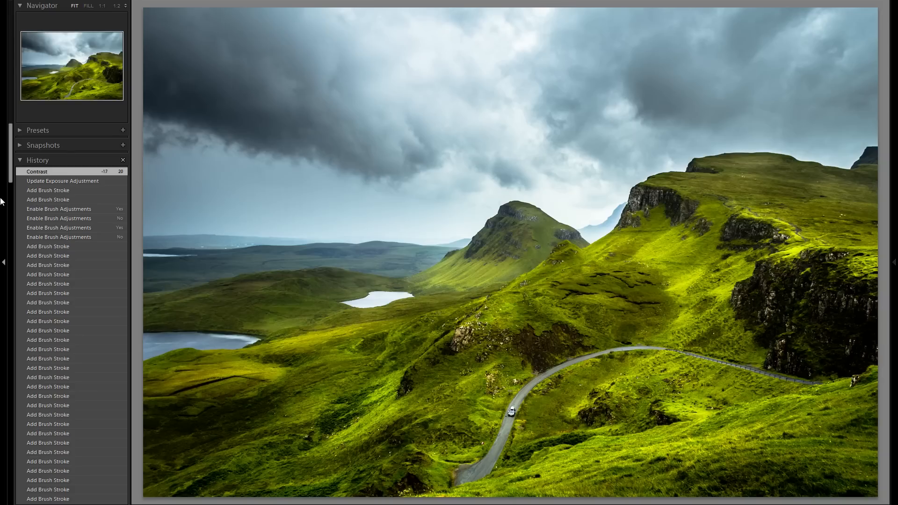
{"action": "left_click", "coordinate": [1, 198]}
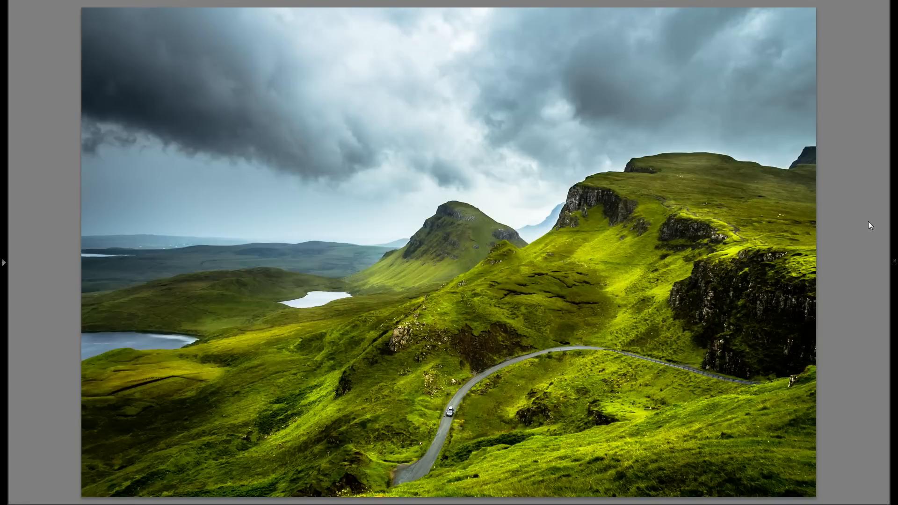